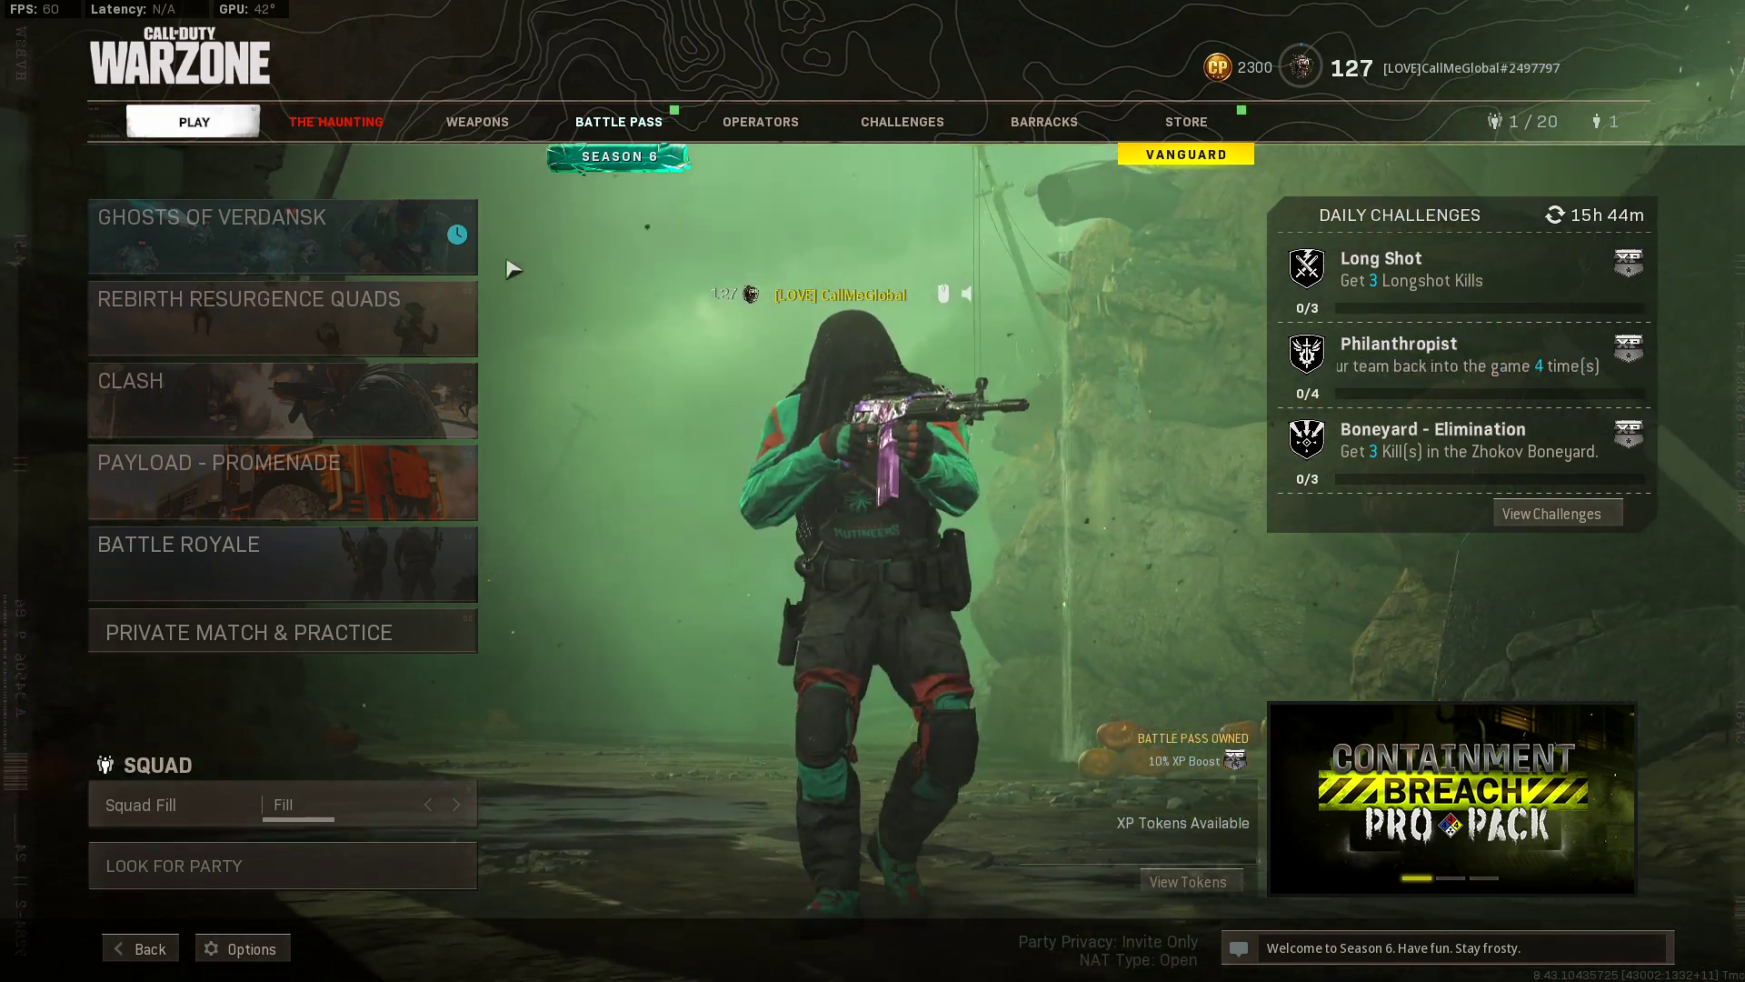
- Open the game options and bring up the graphics settings
left_click(363, 573)
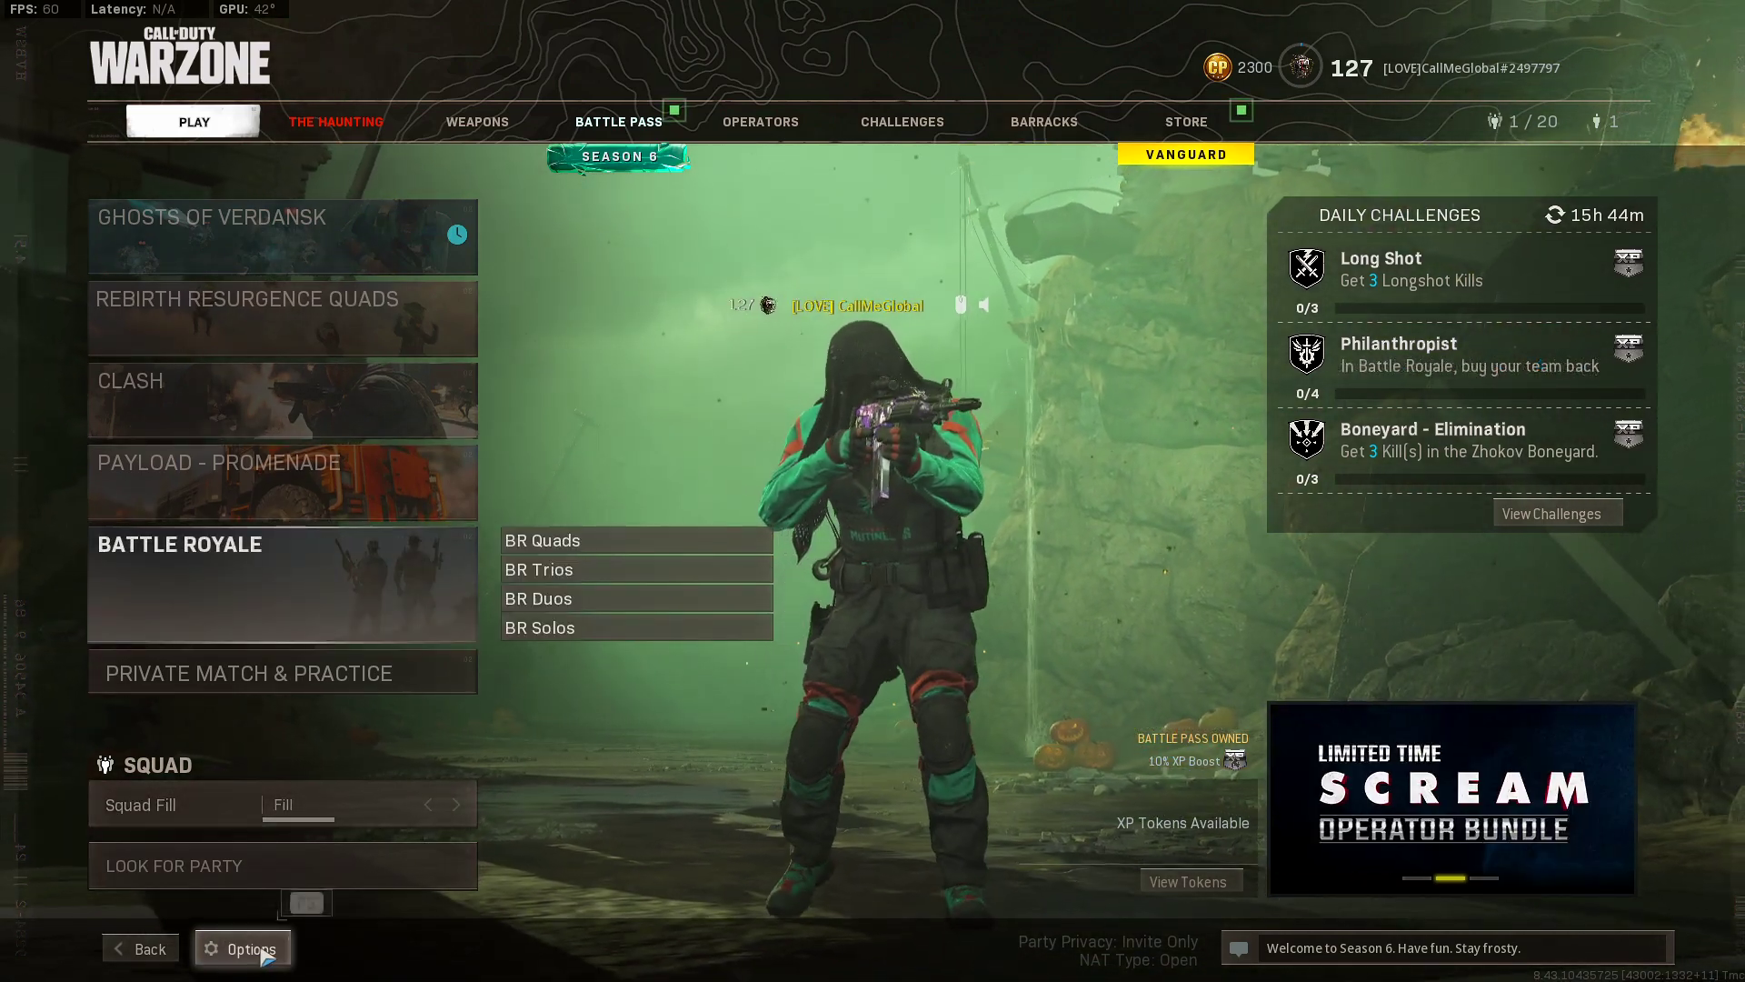
left_click(243, 948)
key("Escape")
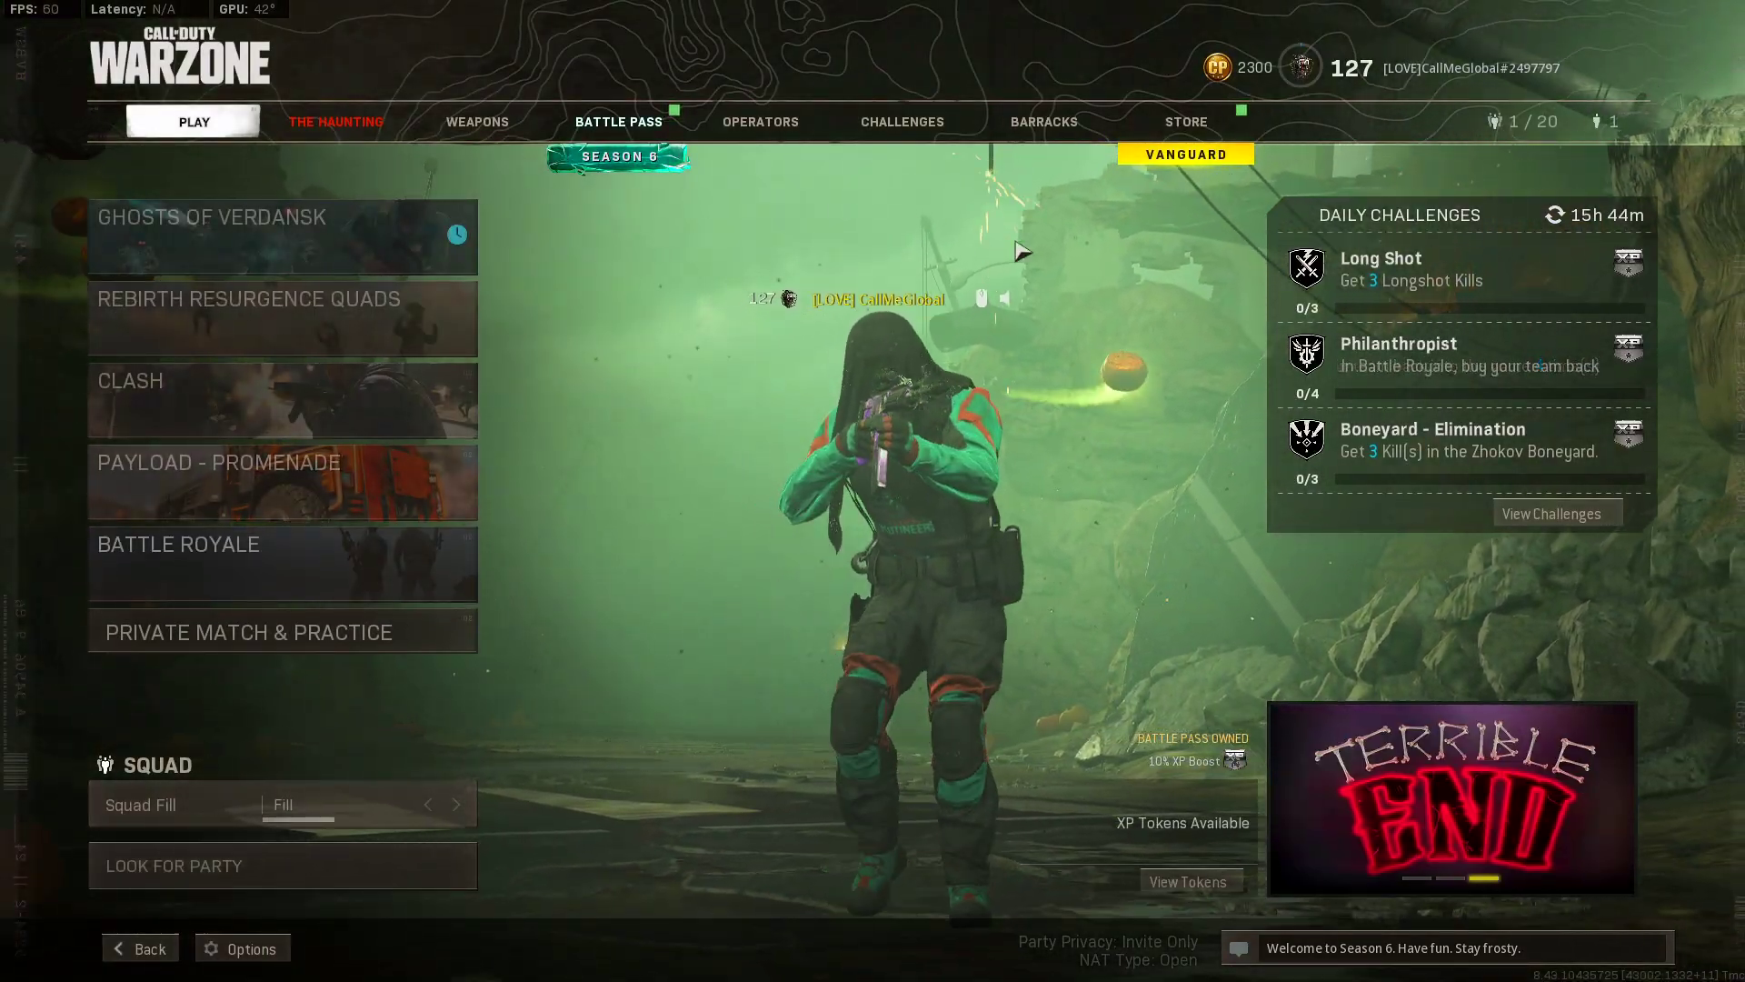
left_click(242, 948)
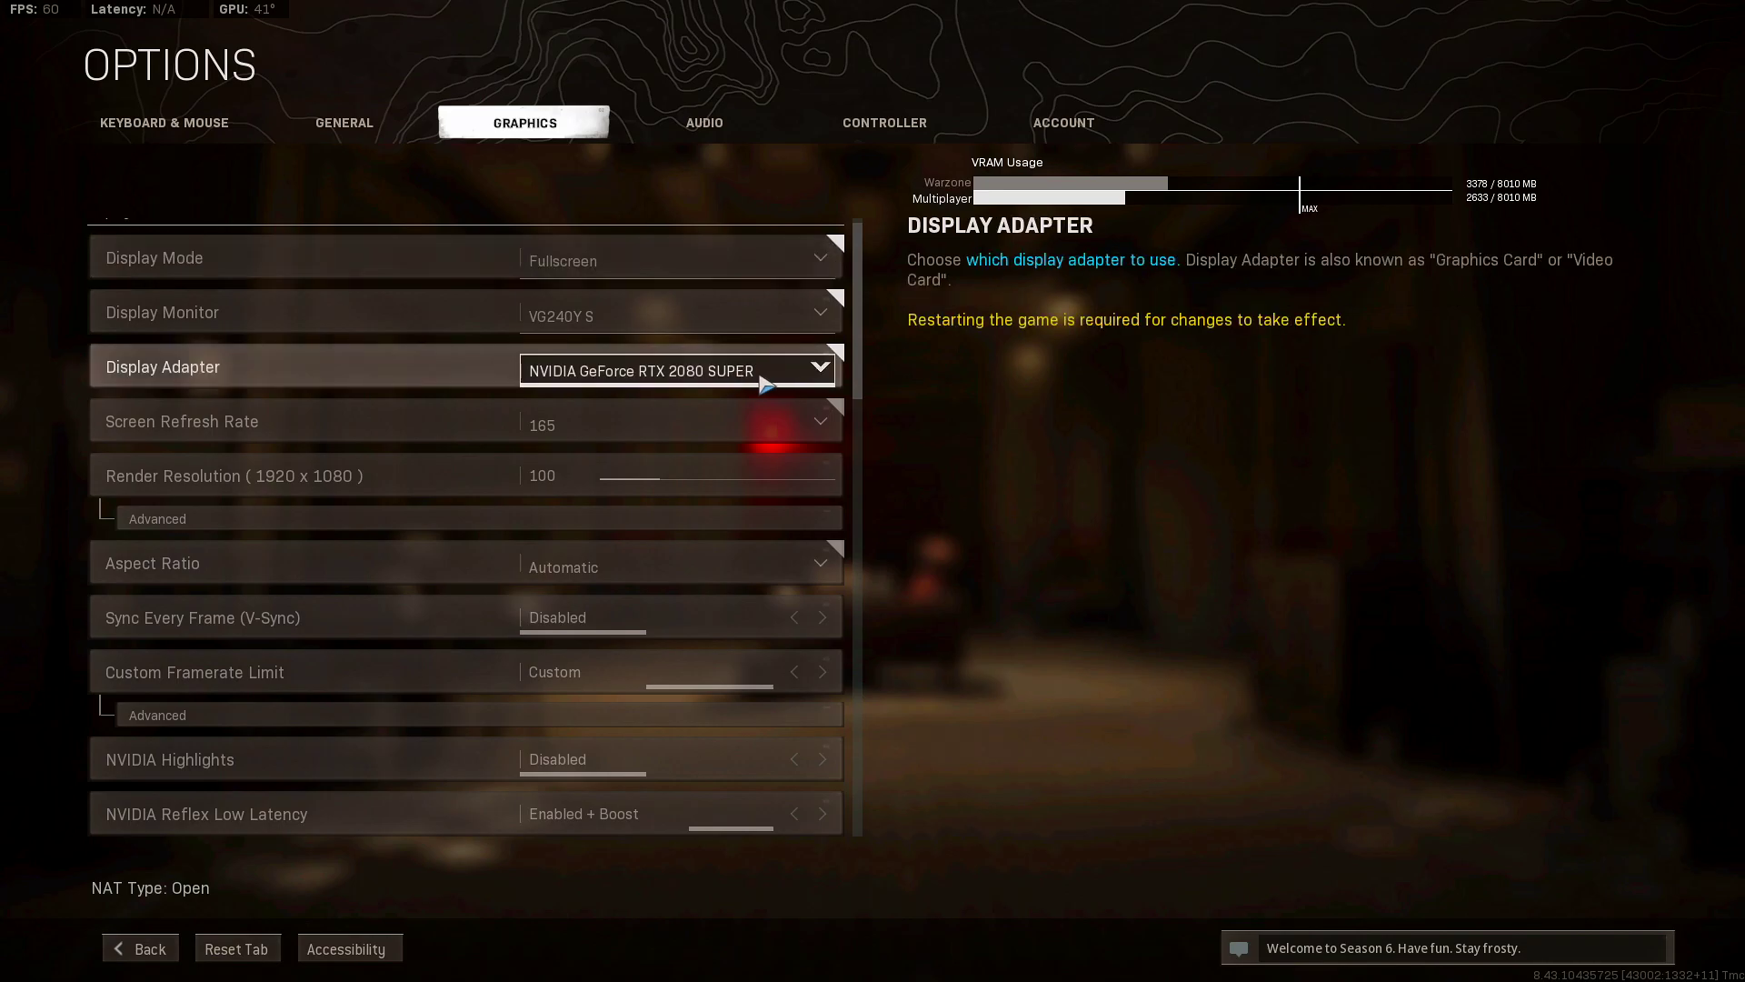
- Choose NVIDIA GeForce RTX 2080 SUPER as the display adapter and 165 as the screen refresh rate in the graphics settings
scroll(636, 473, "down", 10)
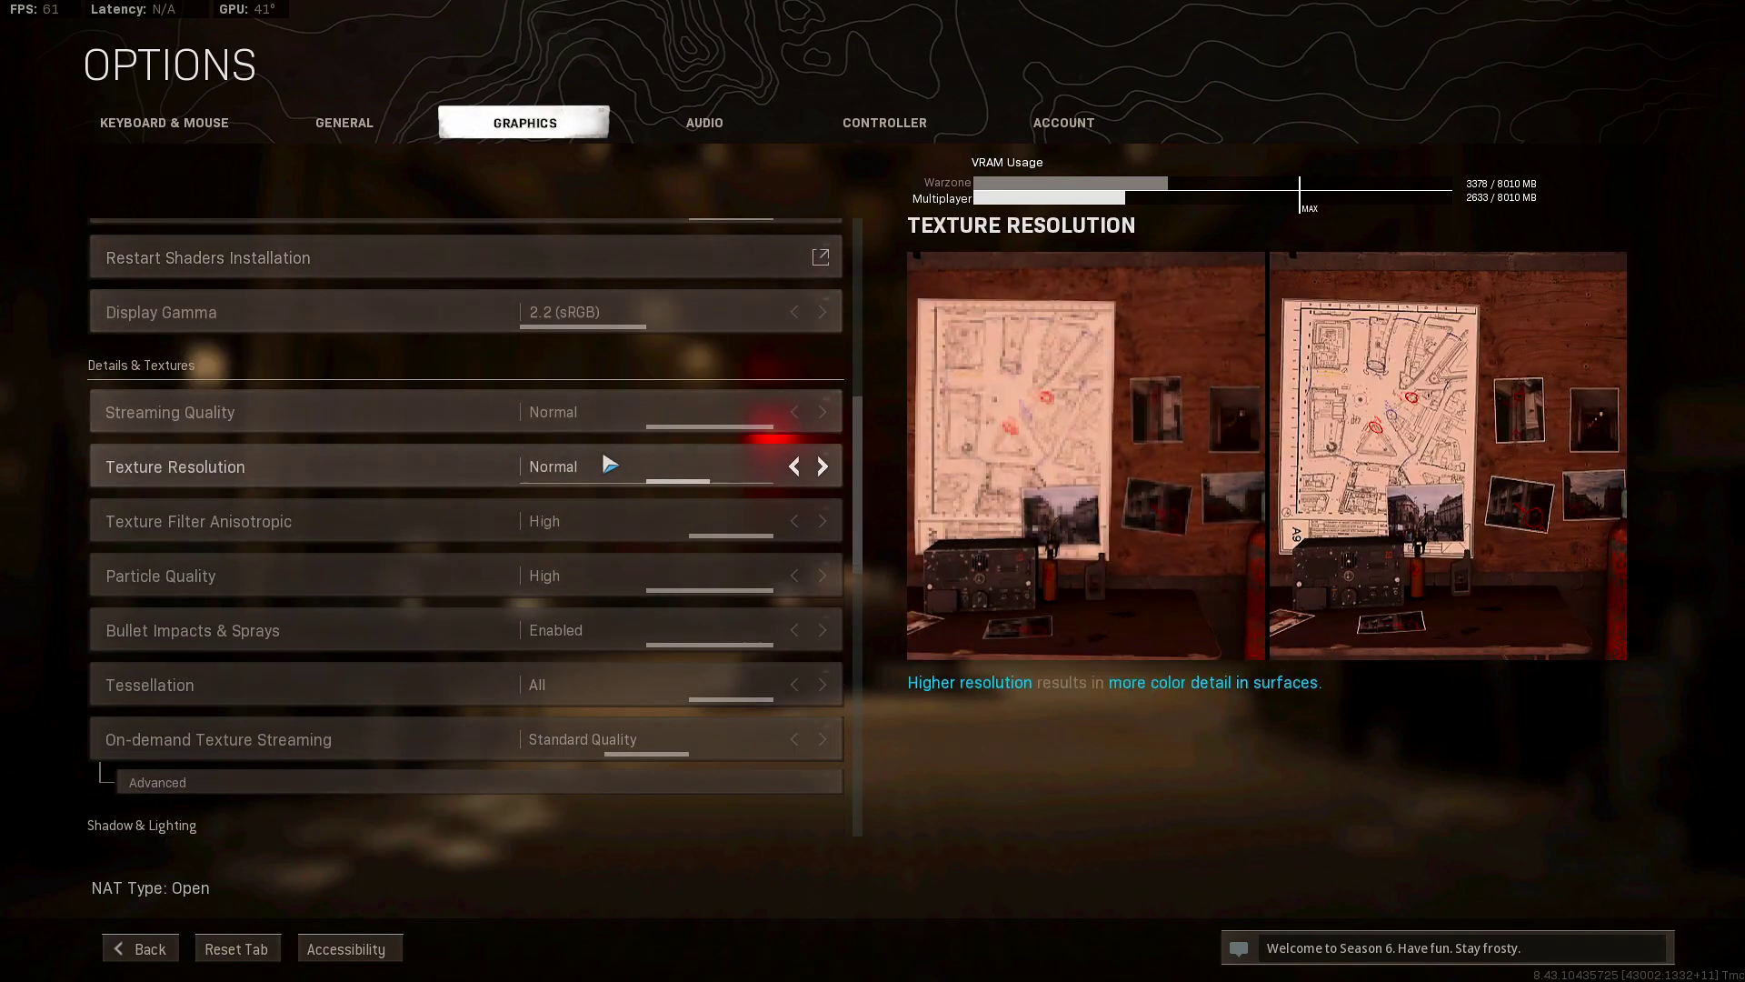
scroll(636, 473, "down", 3)
scroll(635, 459, "up", 15)
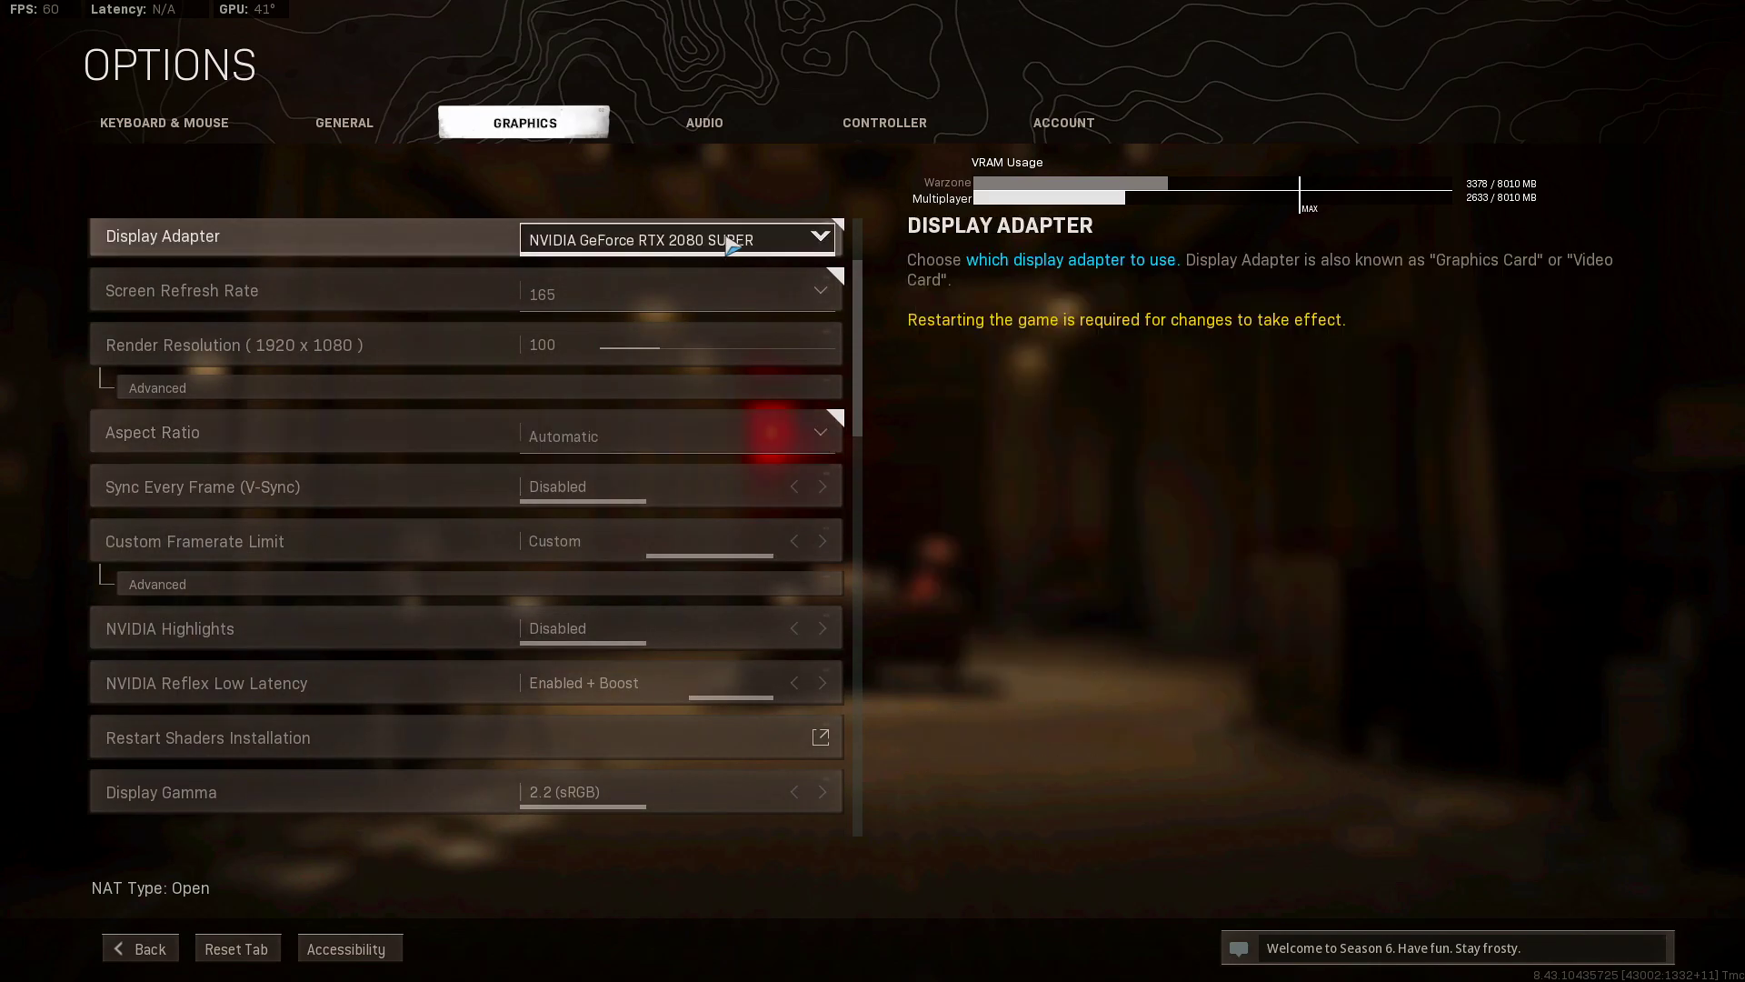
left_click(731, 243)
left_click(704, 290)
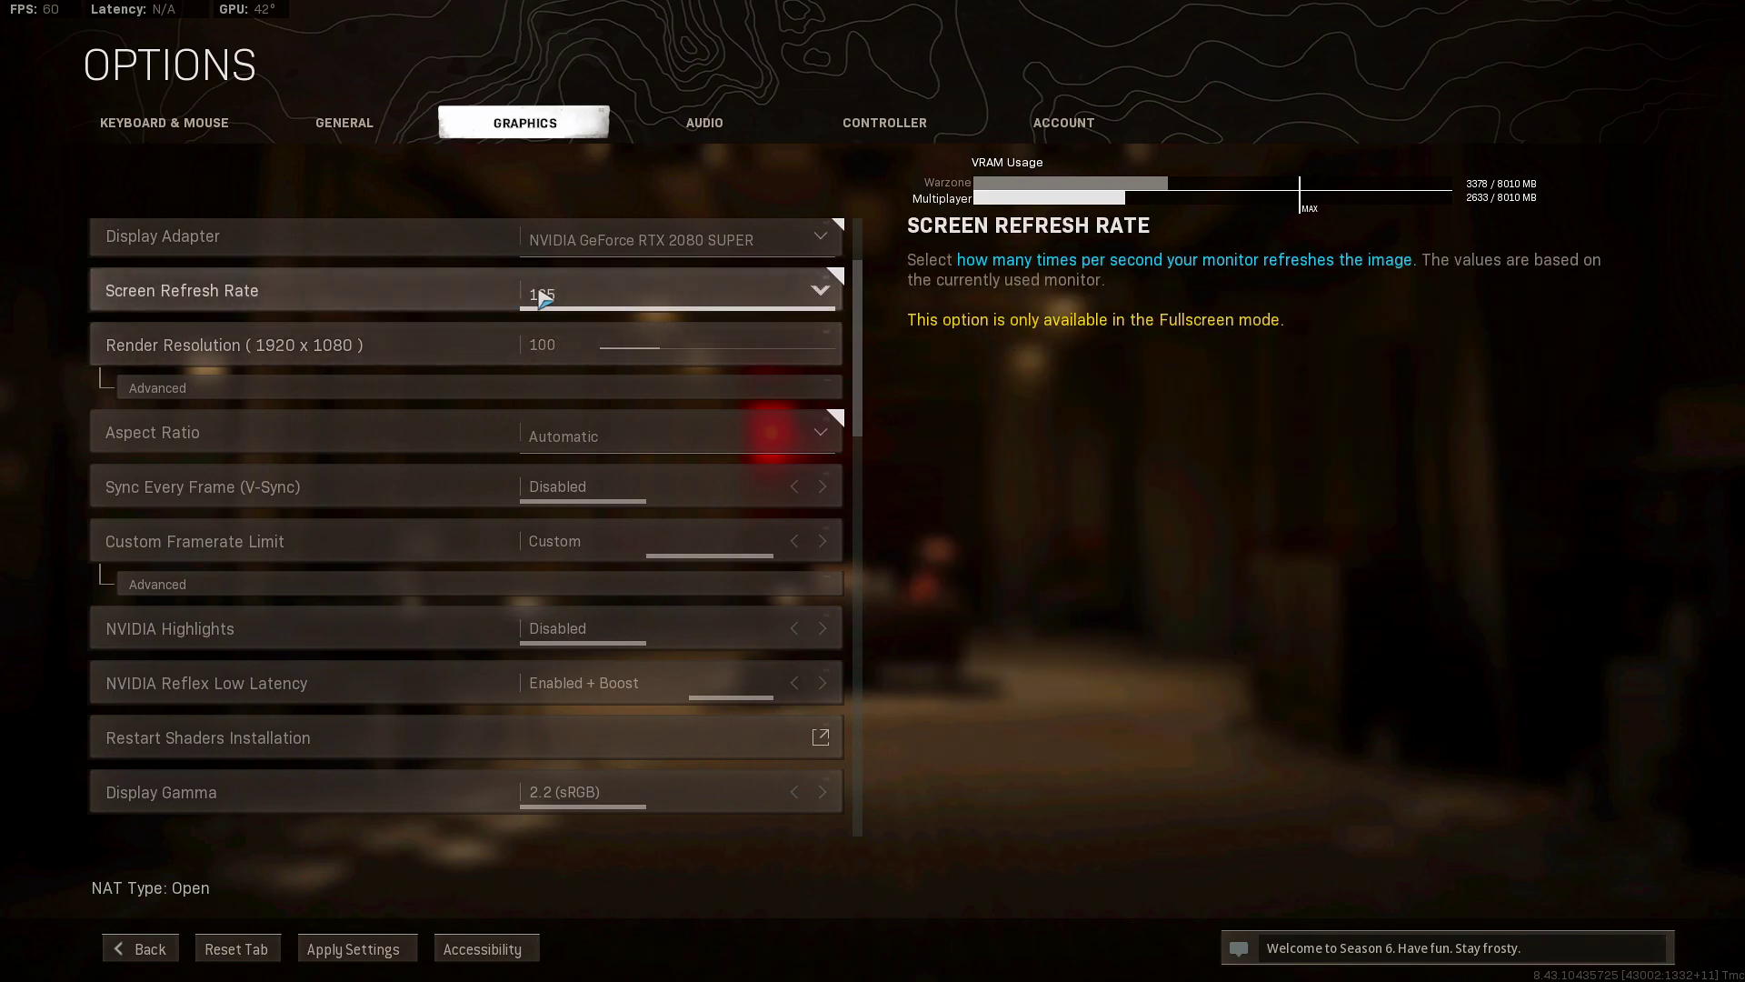
left_click(607, 303)
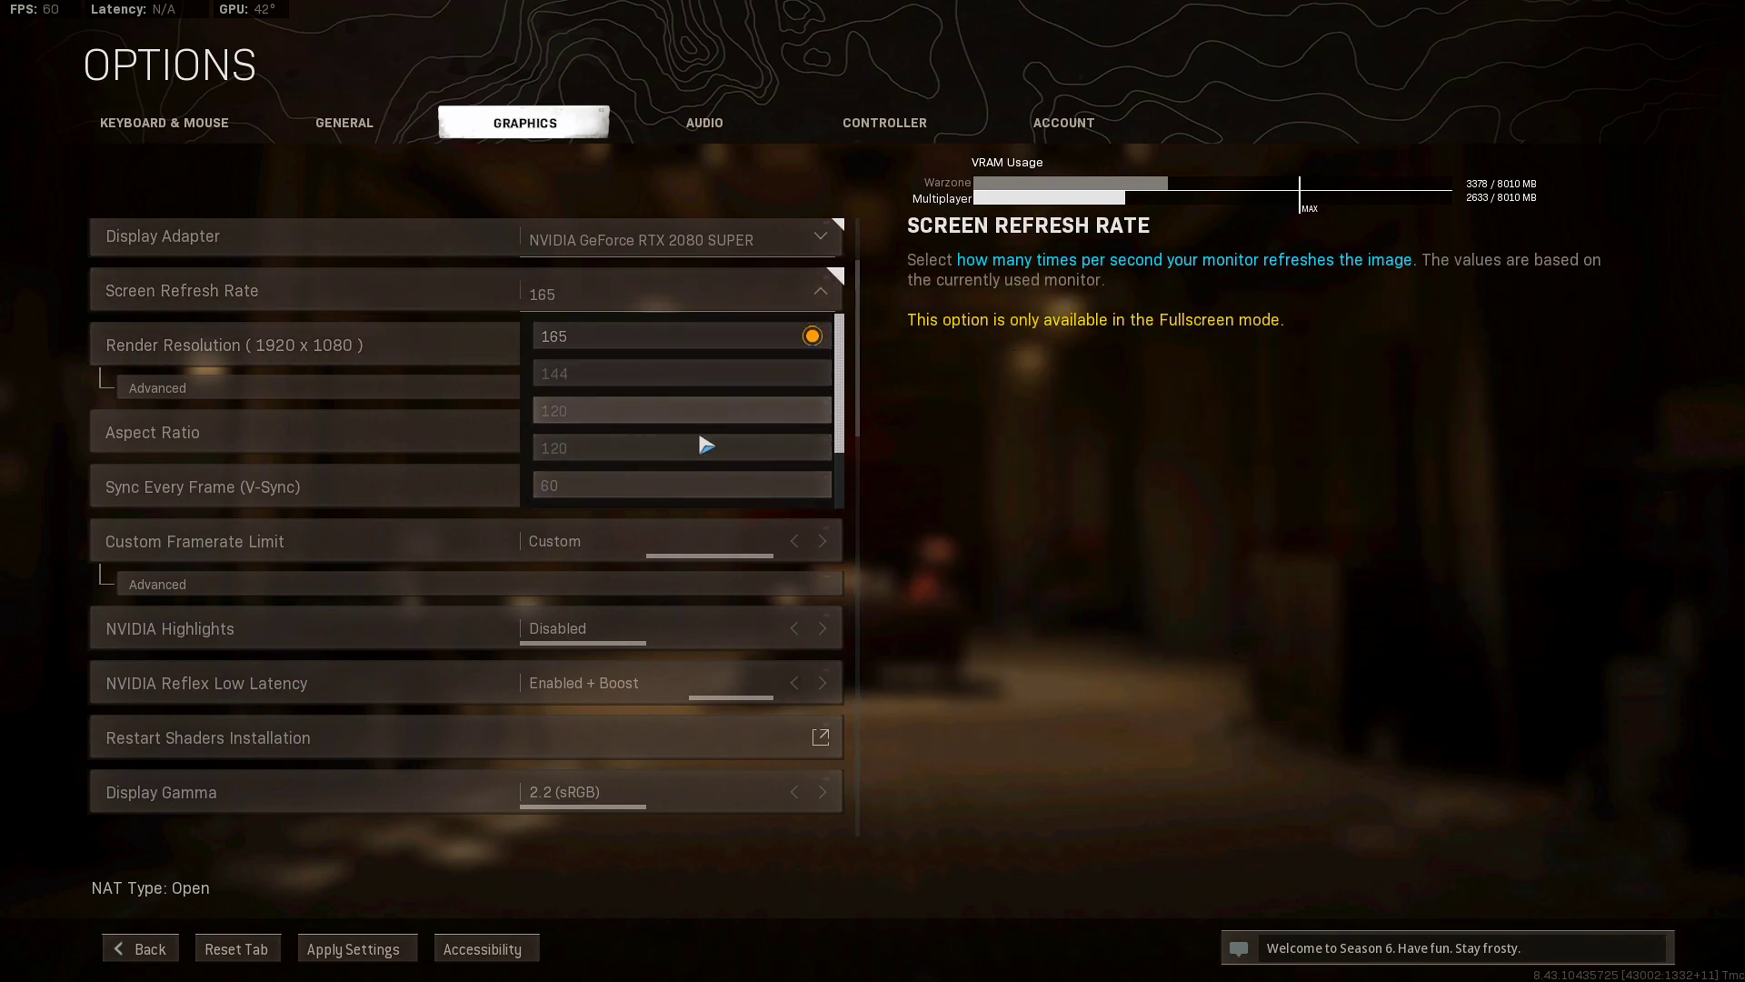
left_click(660, 338)
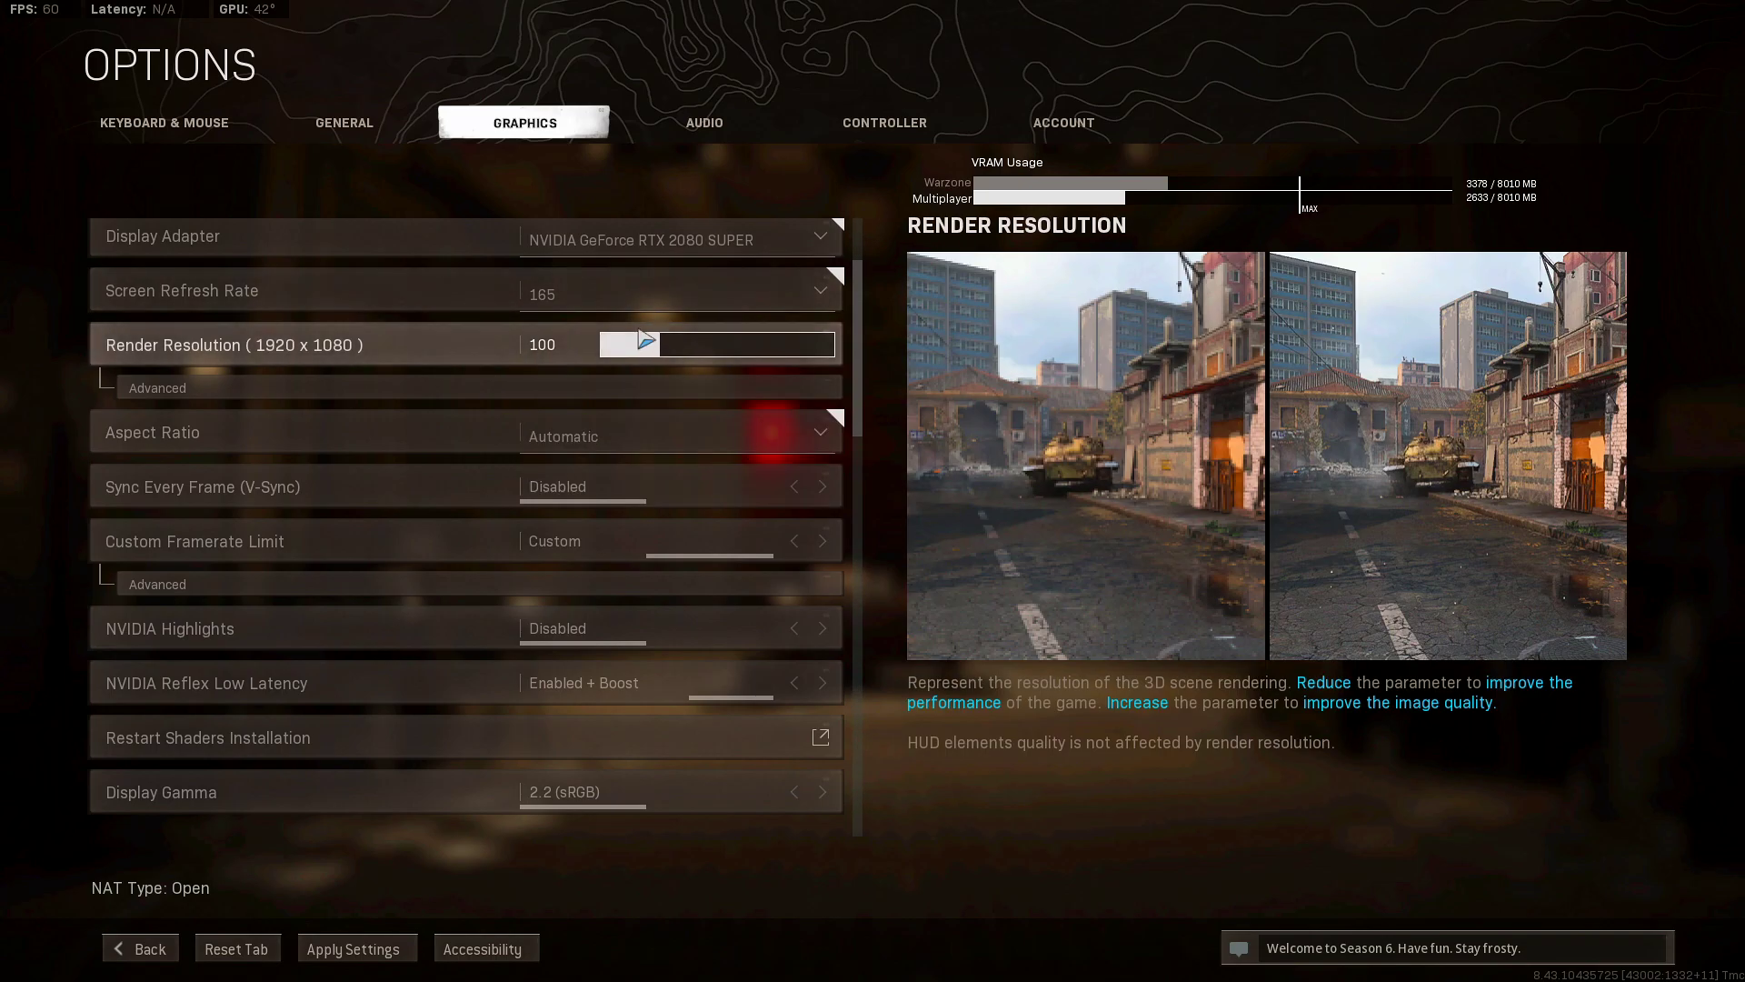
- Switch to the desktop and open the Change Resolution page of the NVIDIA Control Panel
key("alt+Tab")
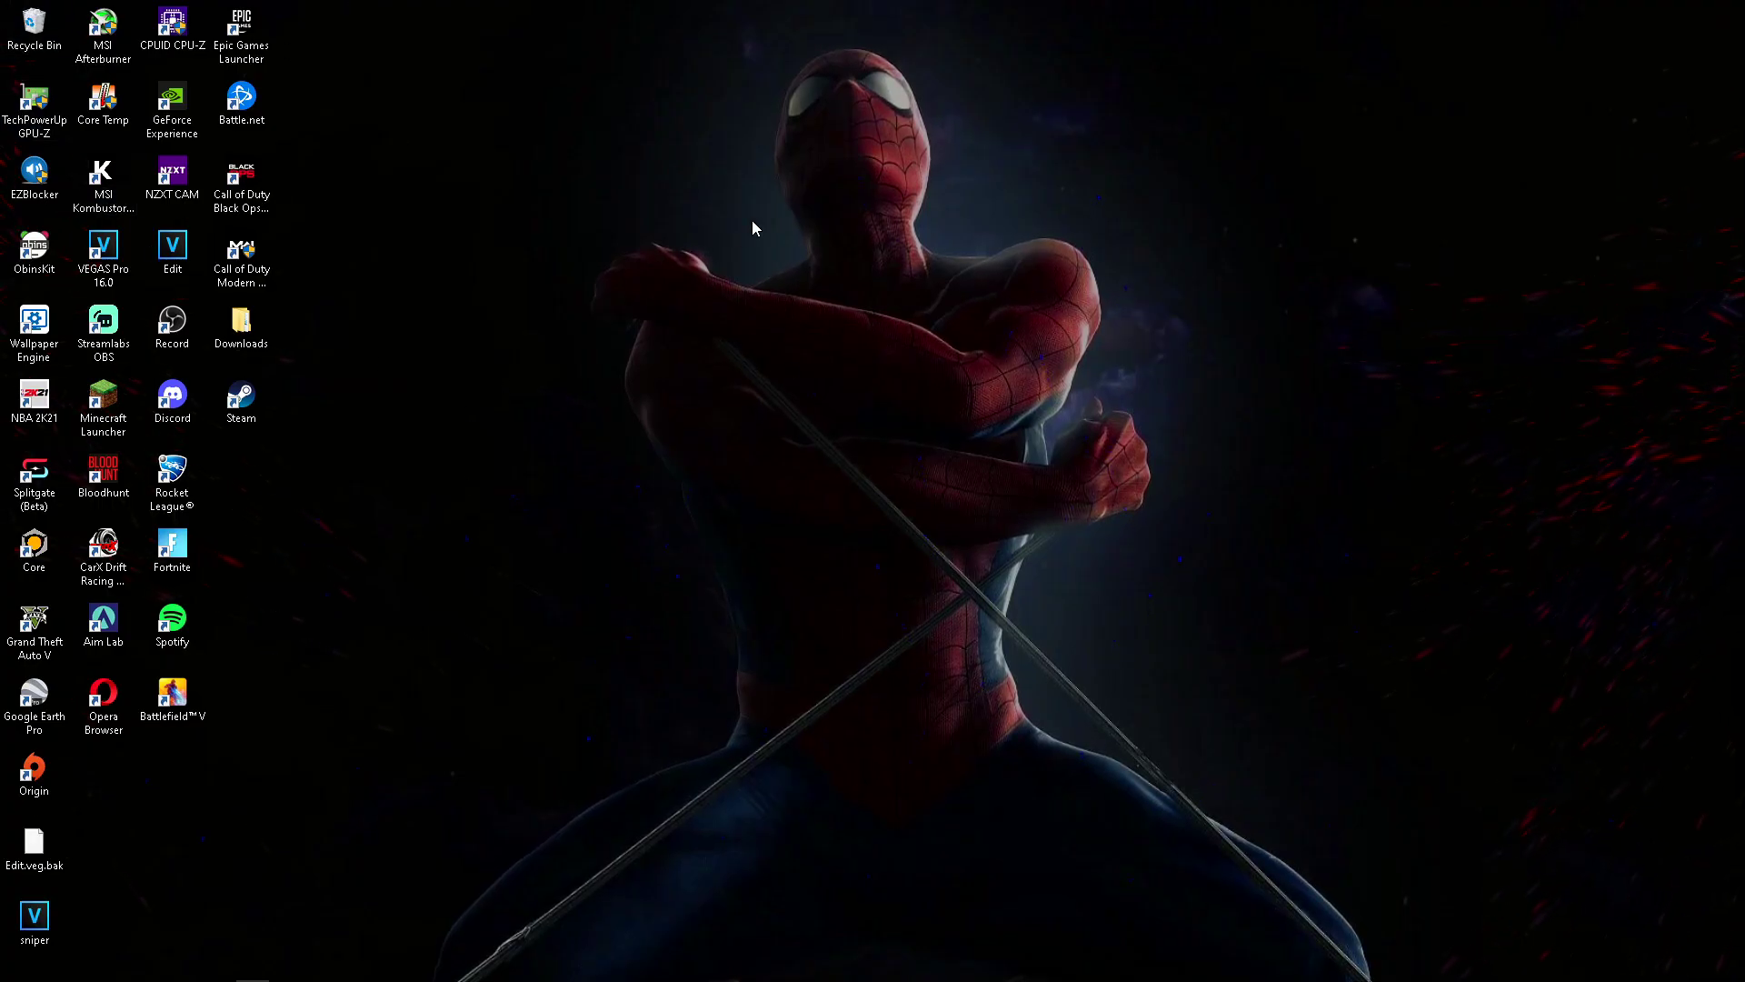
right_click(528, 506)
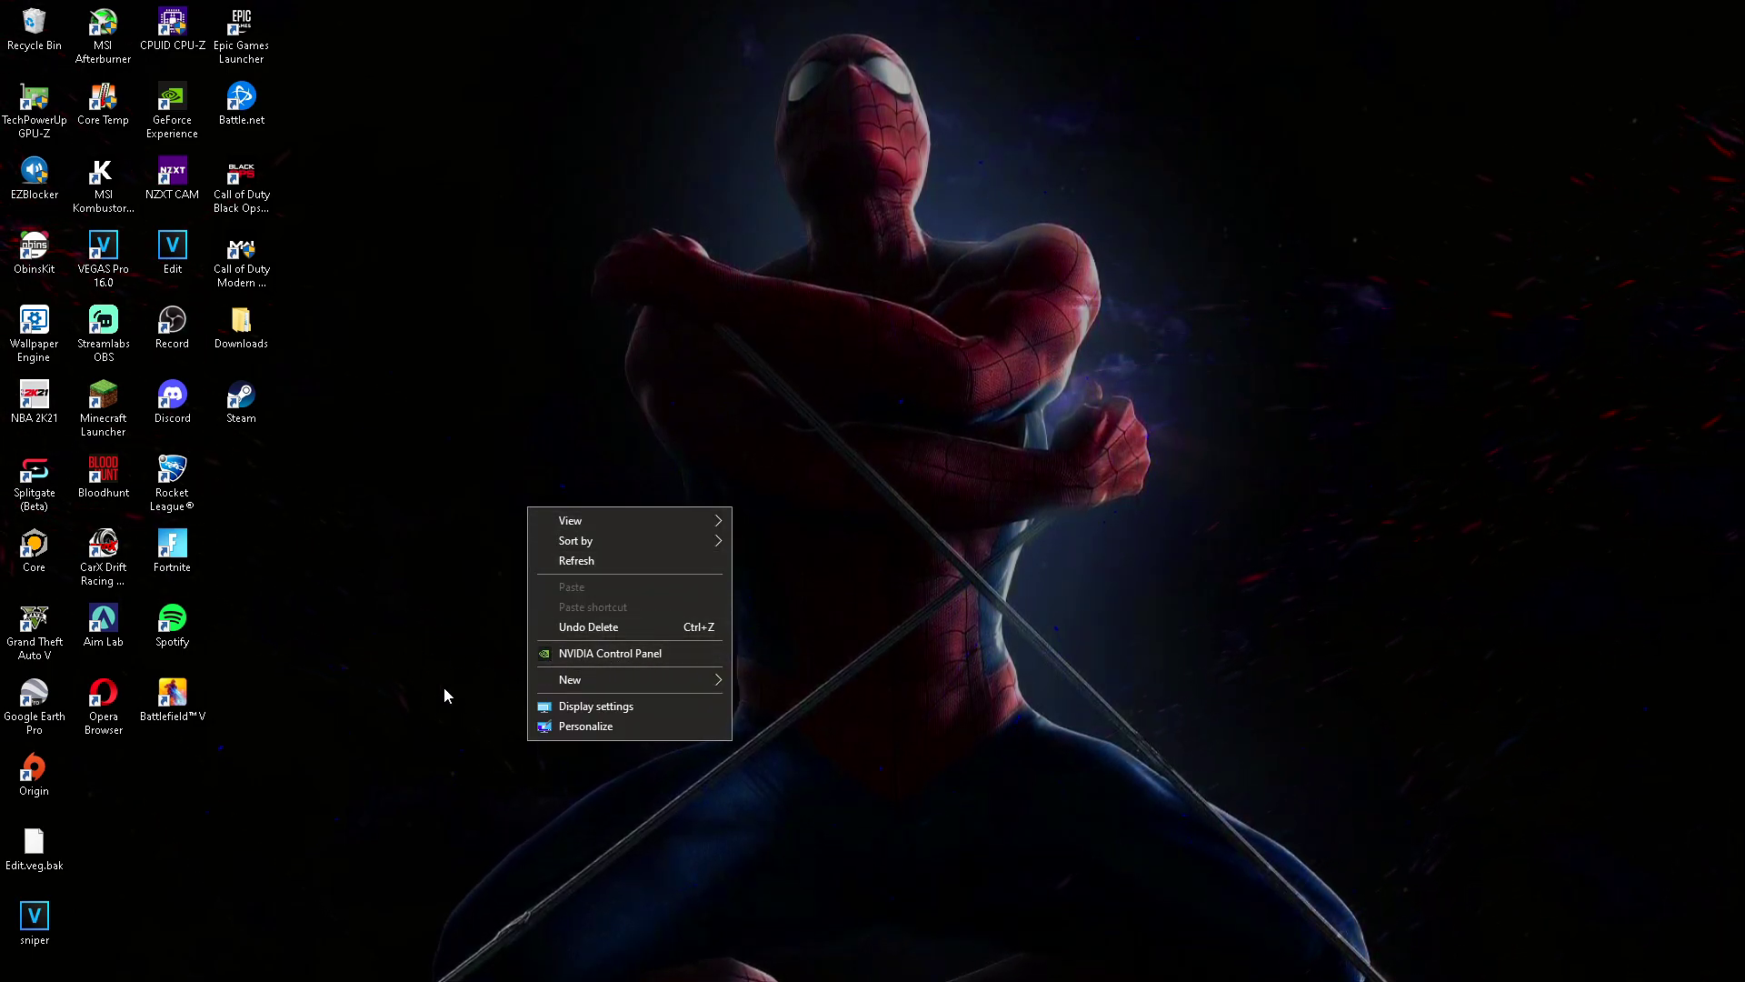
left_click(627, 654)
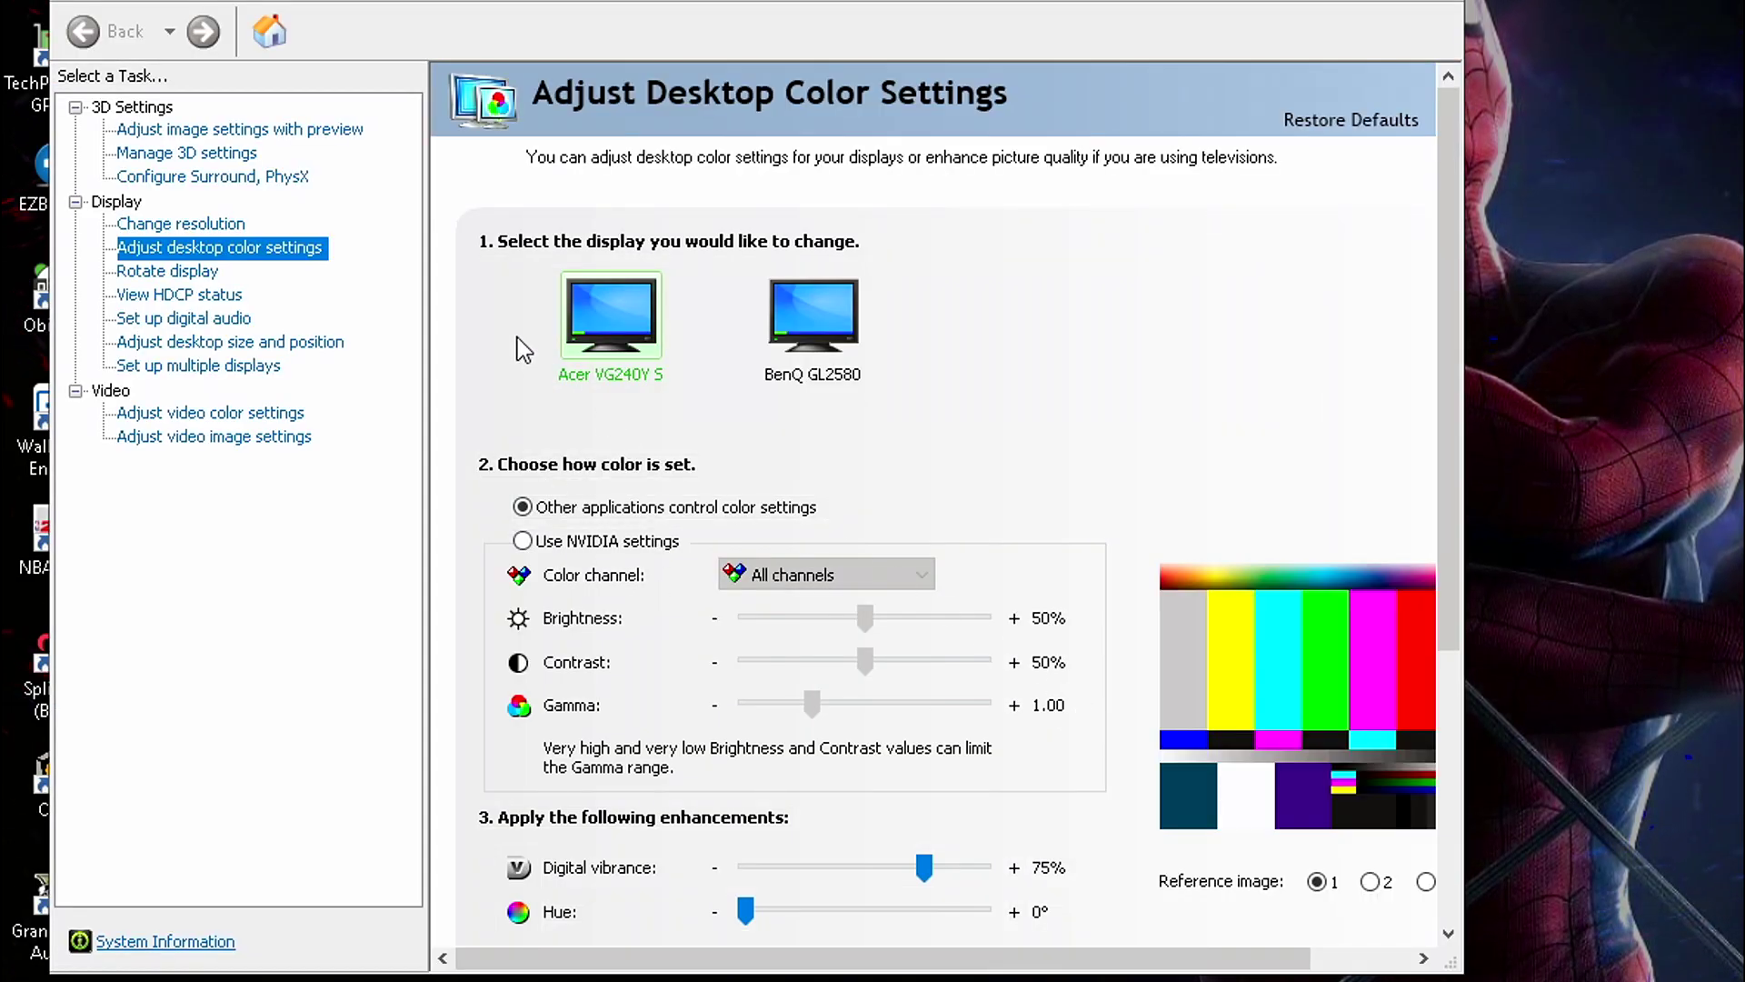
left_click(204, 225)
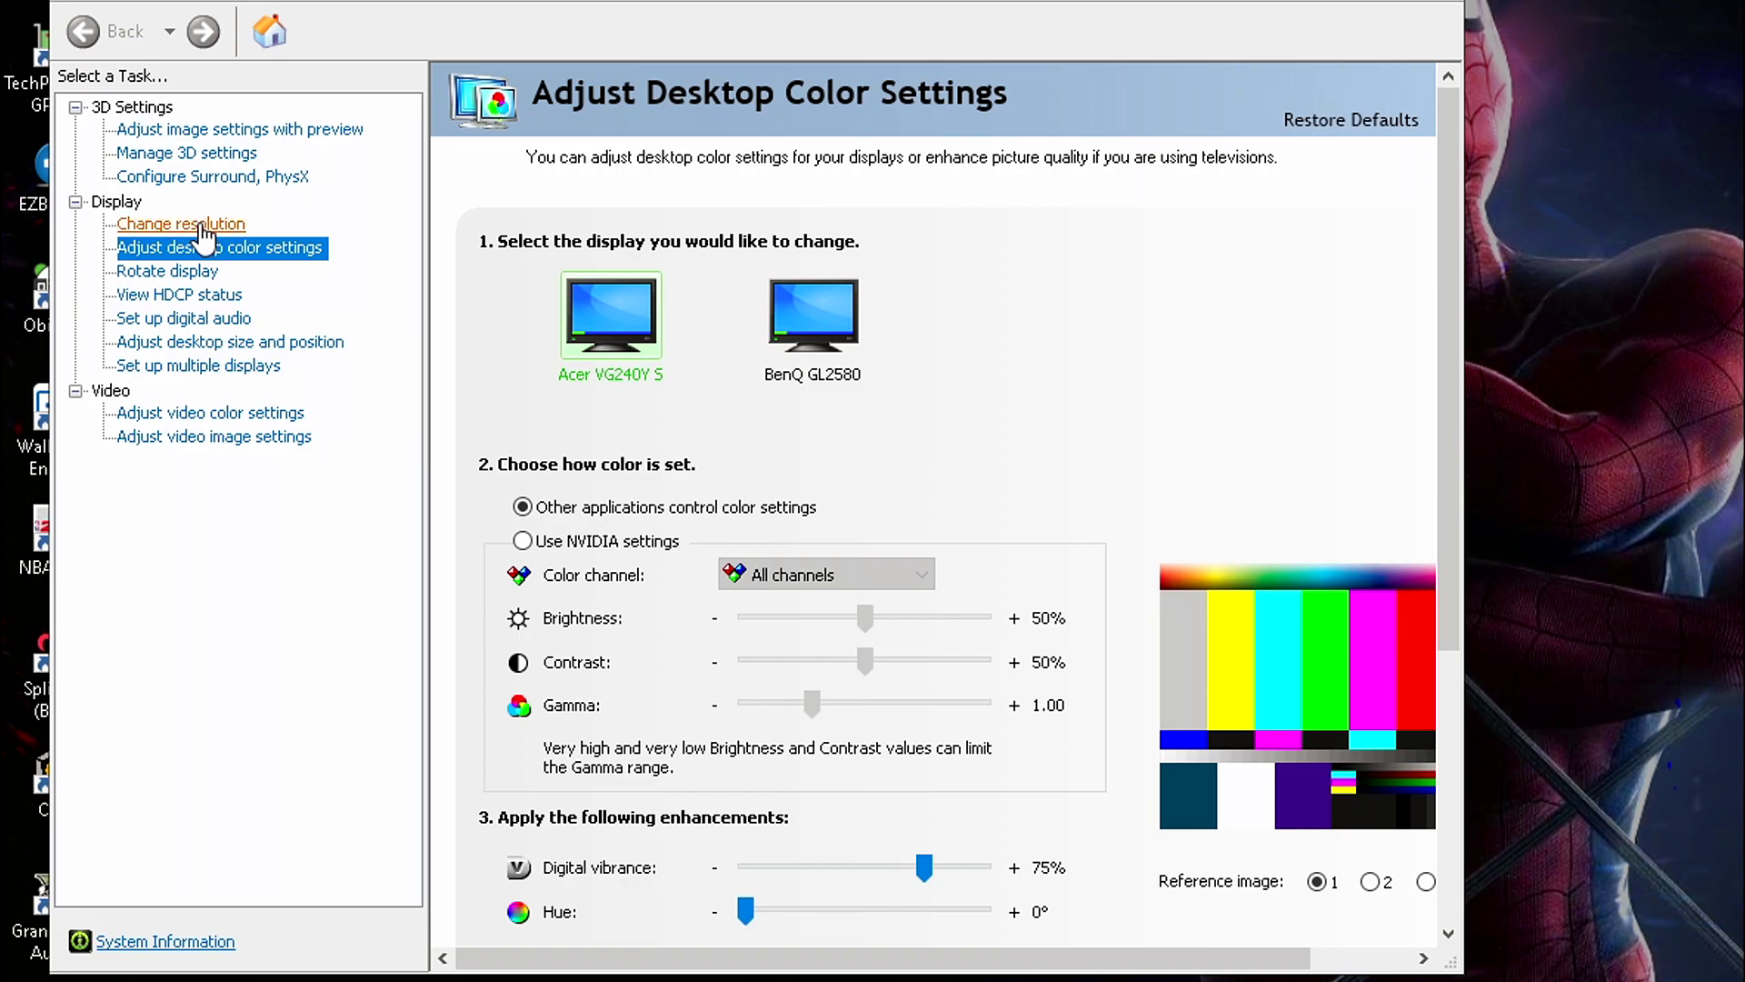
- Examine the resolutions and refresh rates offered for the Acer VG240Y S display
scroll(626, 761, "down", 1)
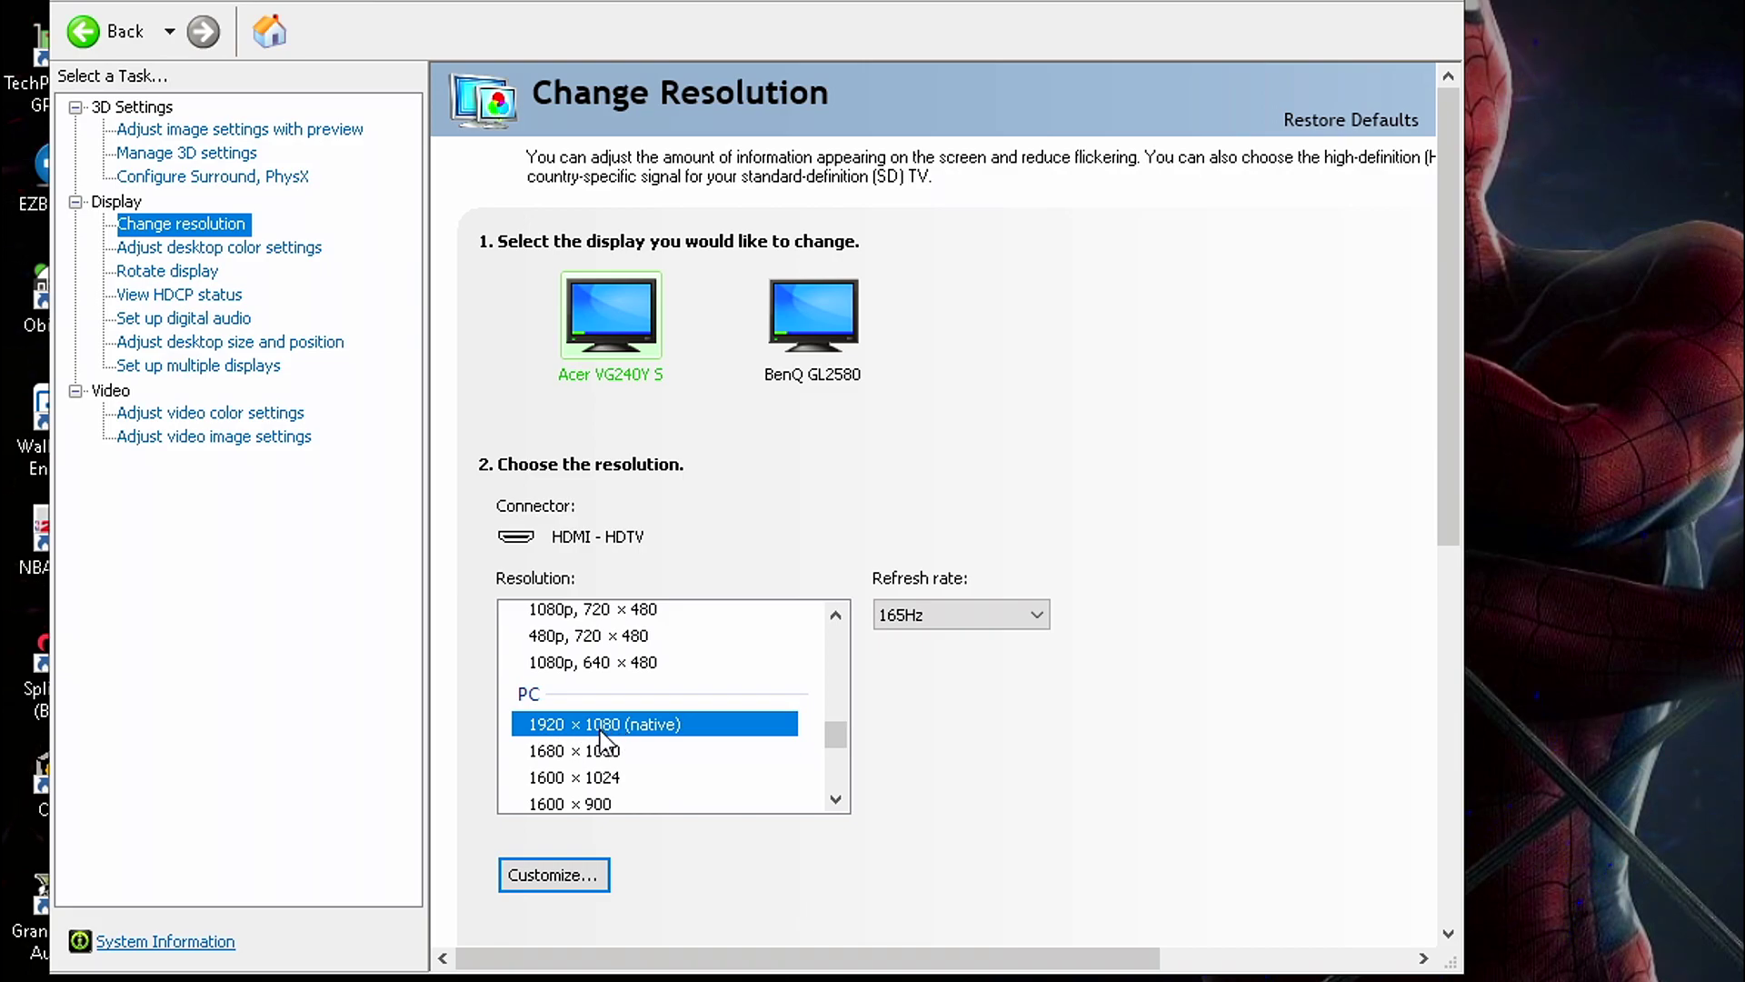
scroll(634, 743, "down", 3)
scroll(634, 744, "up", 10)
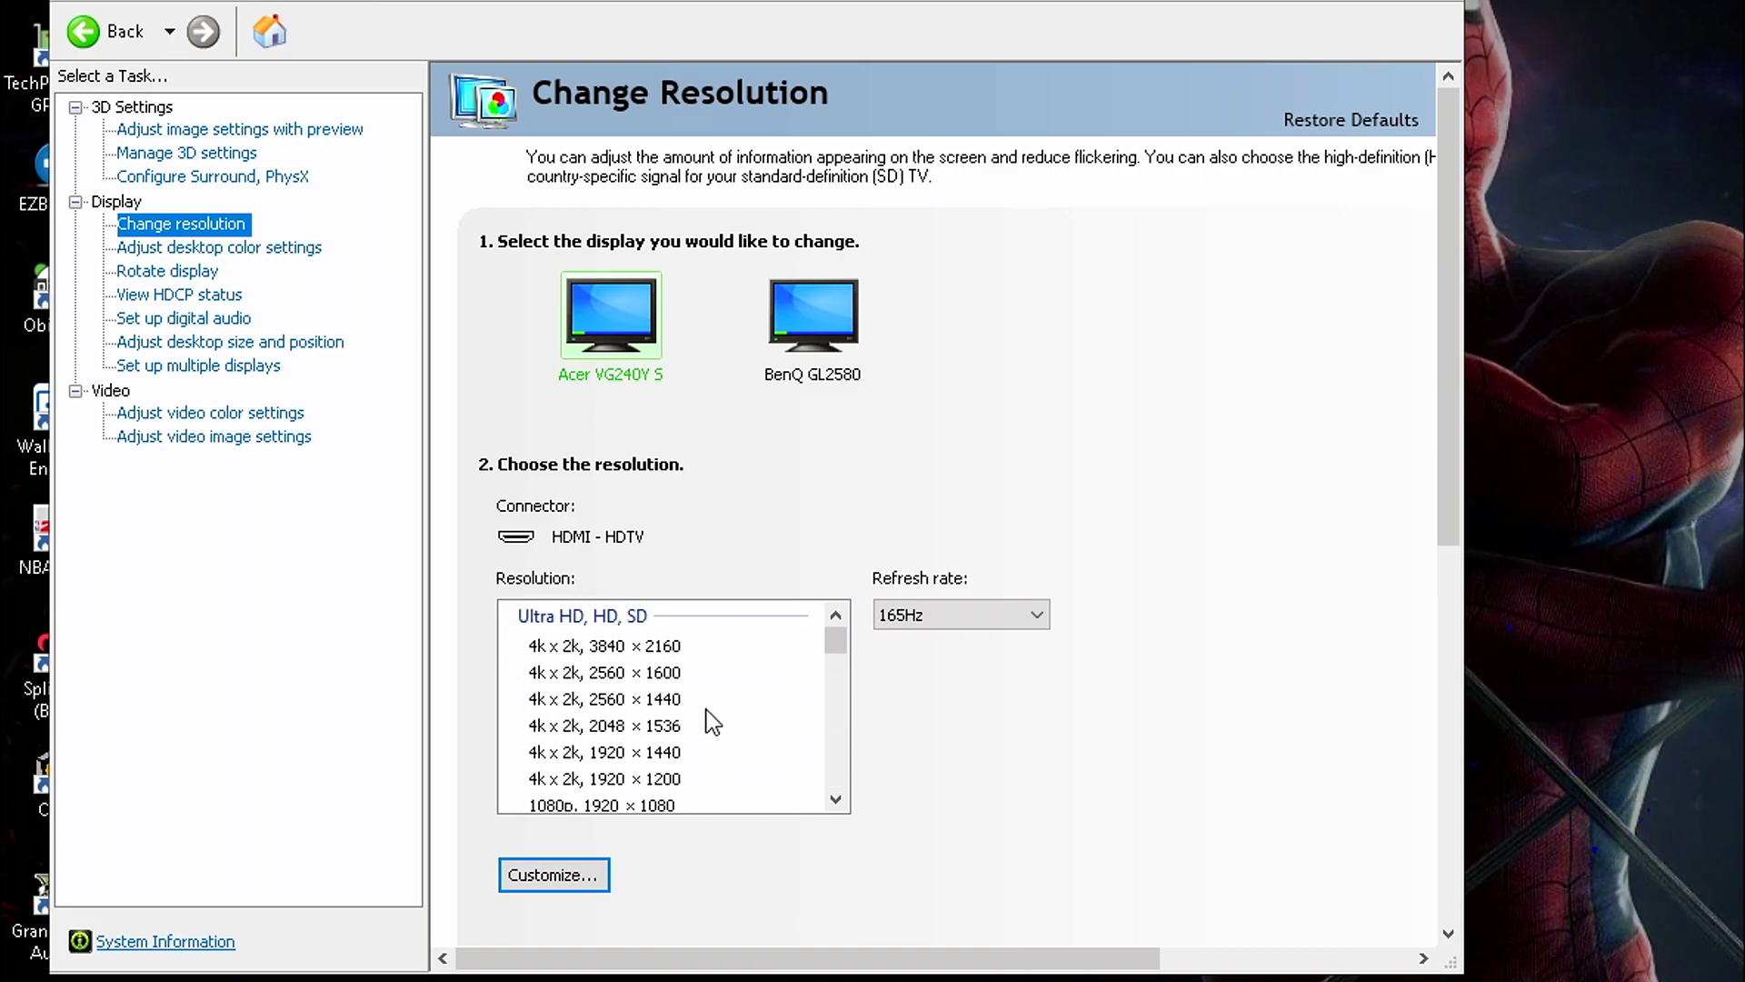
scroll(713, 695, "down", 4)
left_click(994, 622)
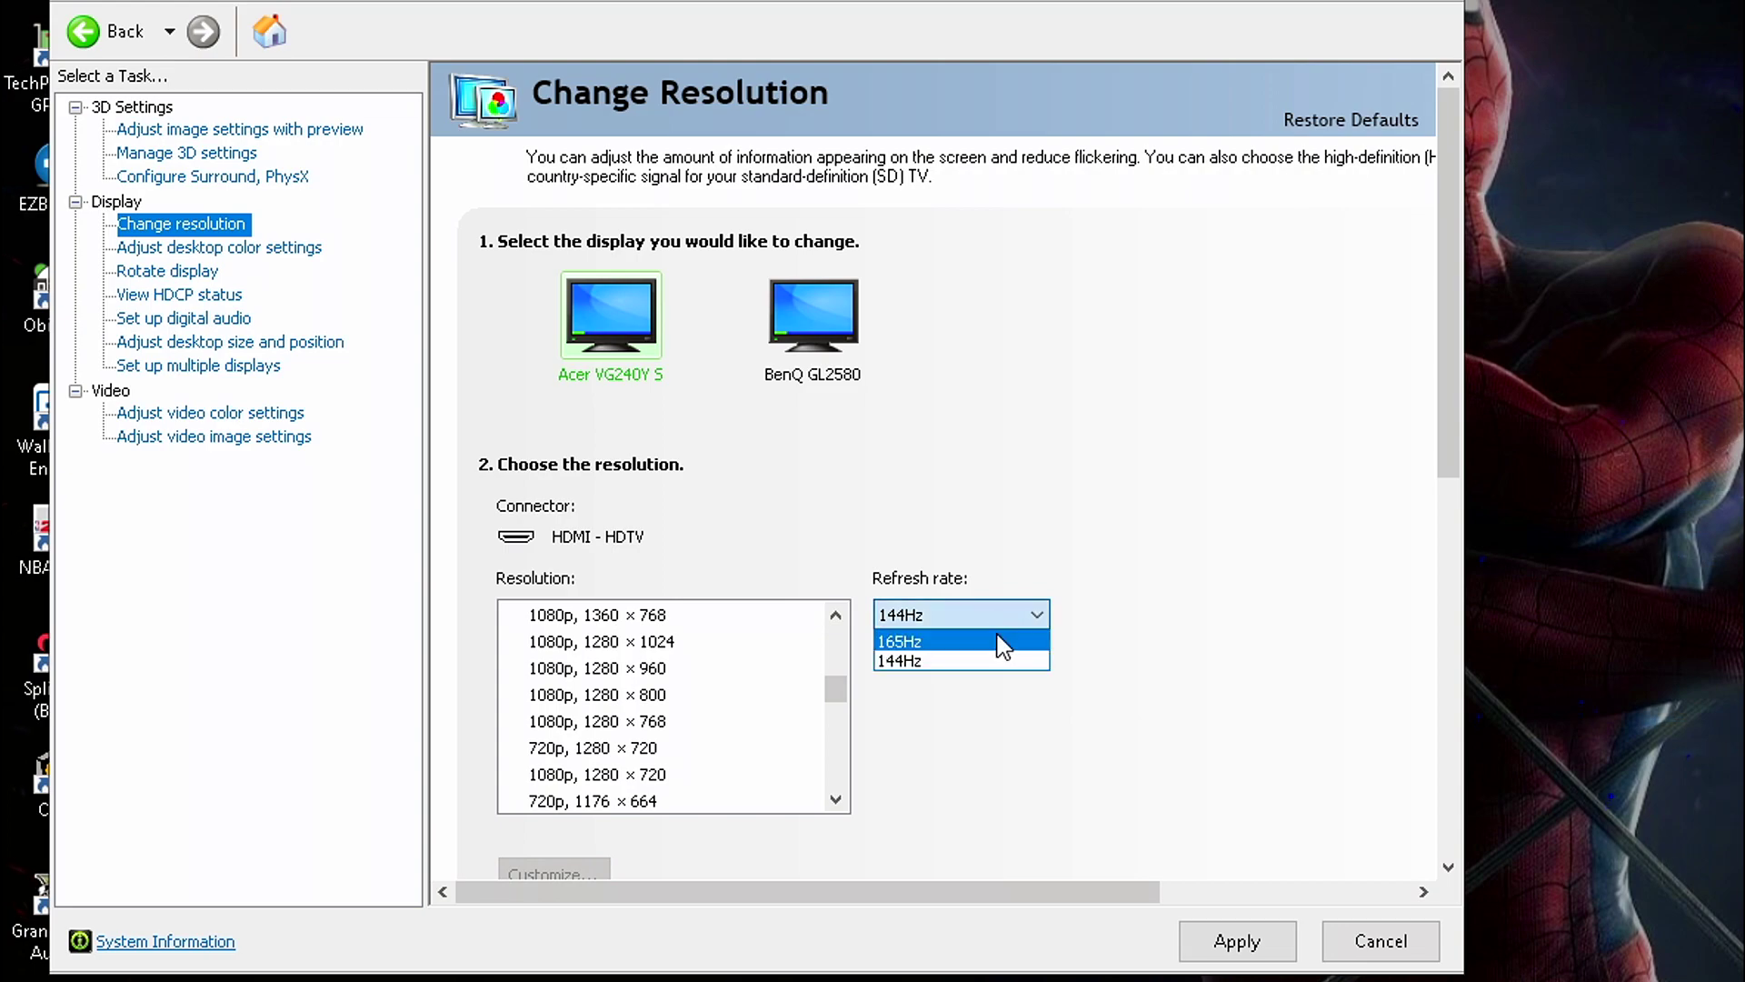
left_click(938, 652)
left_click(939, 620)
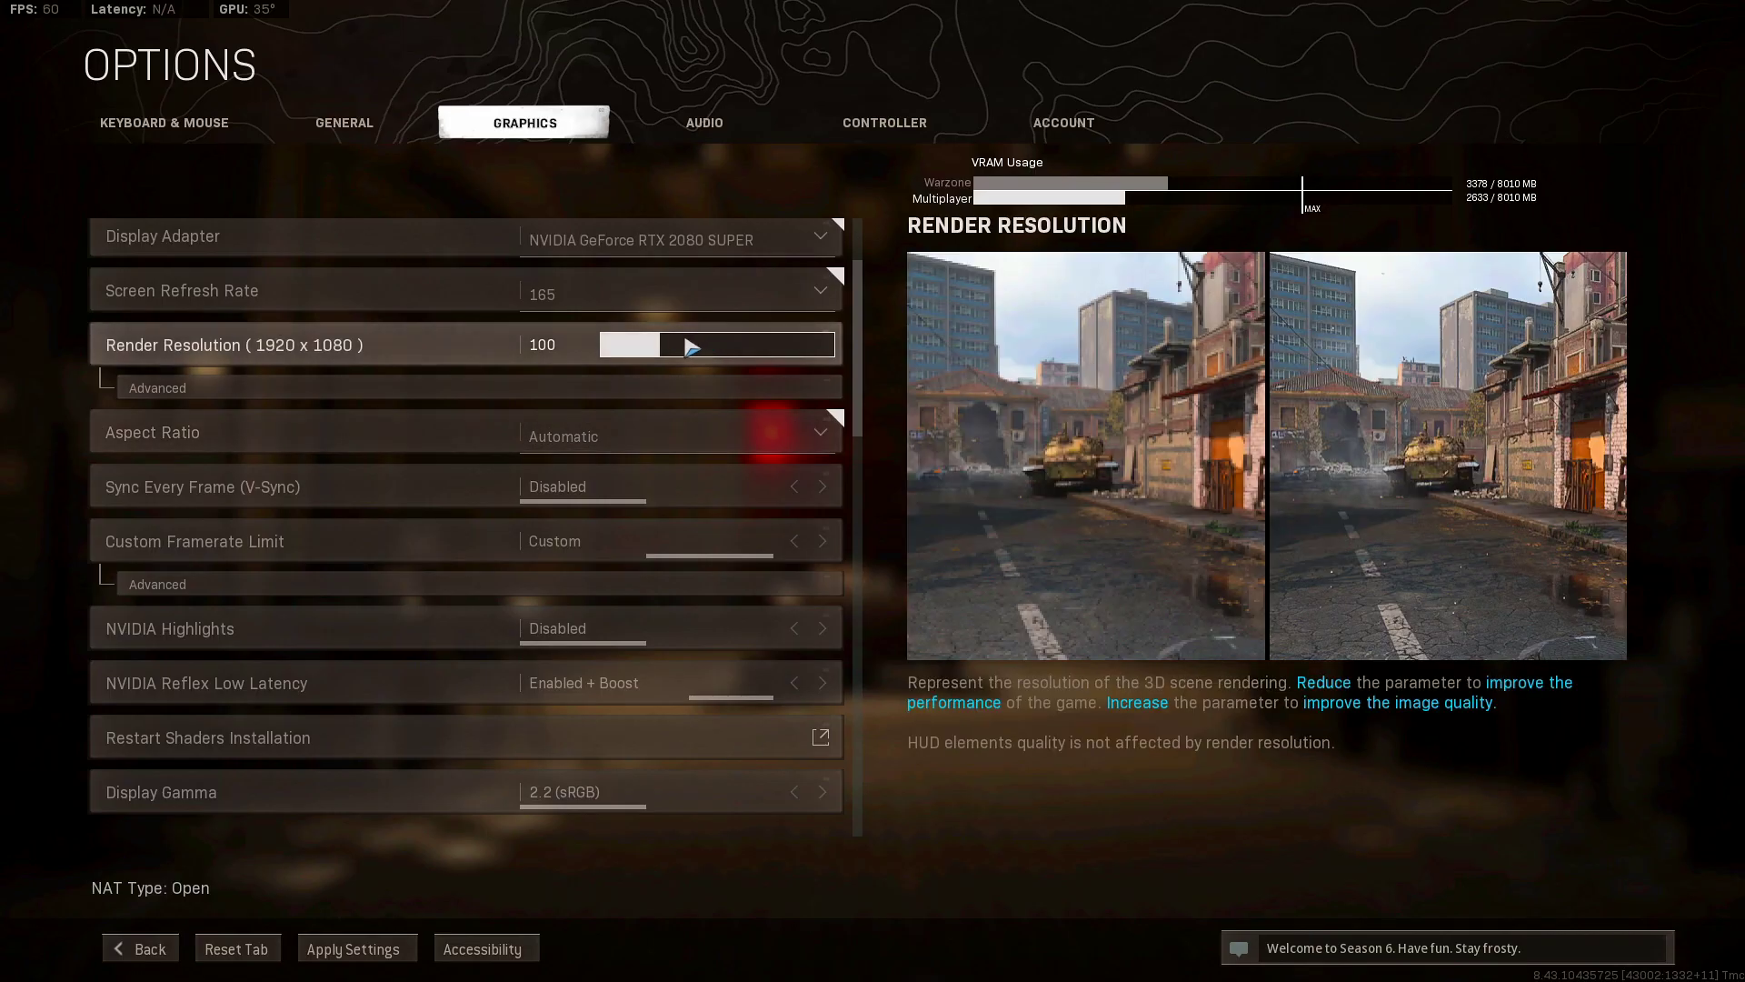
- Return to Warzone's graphics options and check the screen refresh rate and render resolution fields before leaving the options
left_click(694, 291)
left_click(889, 345)
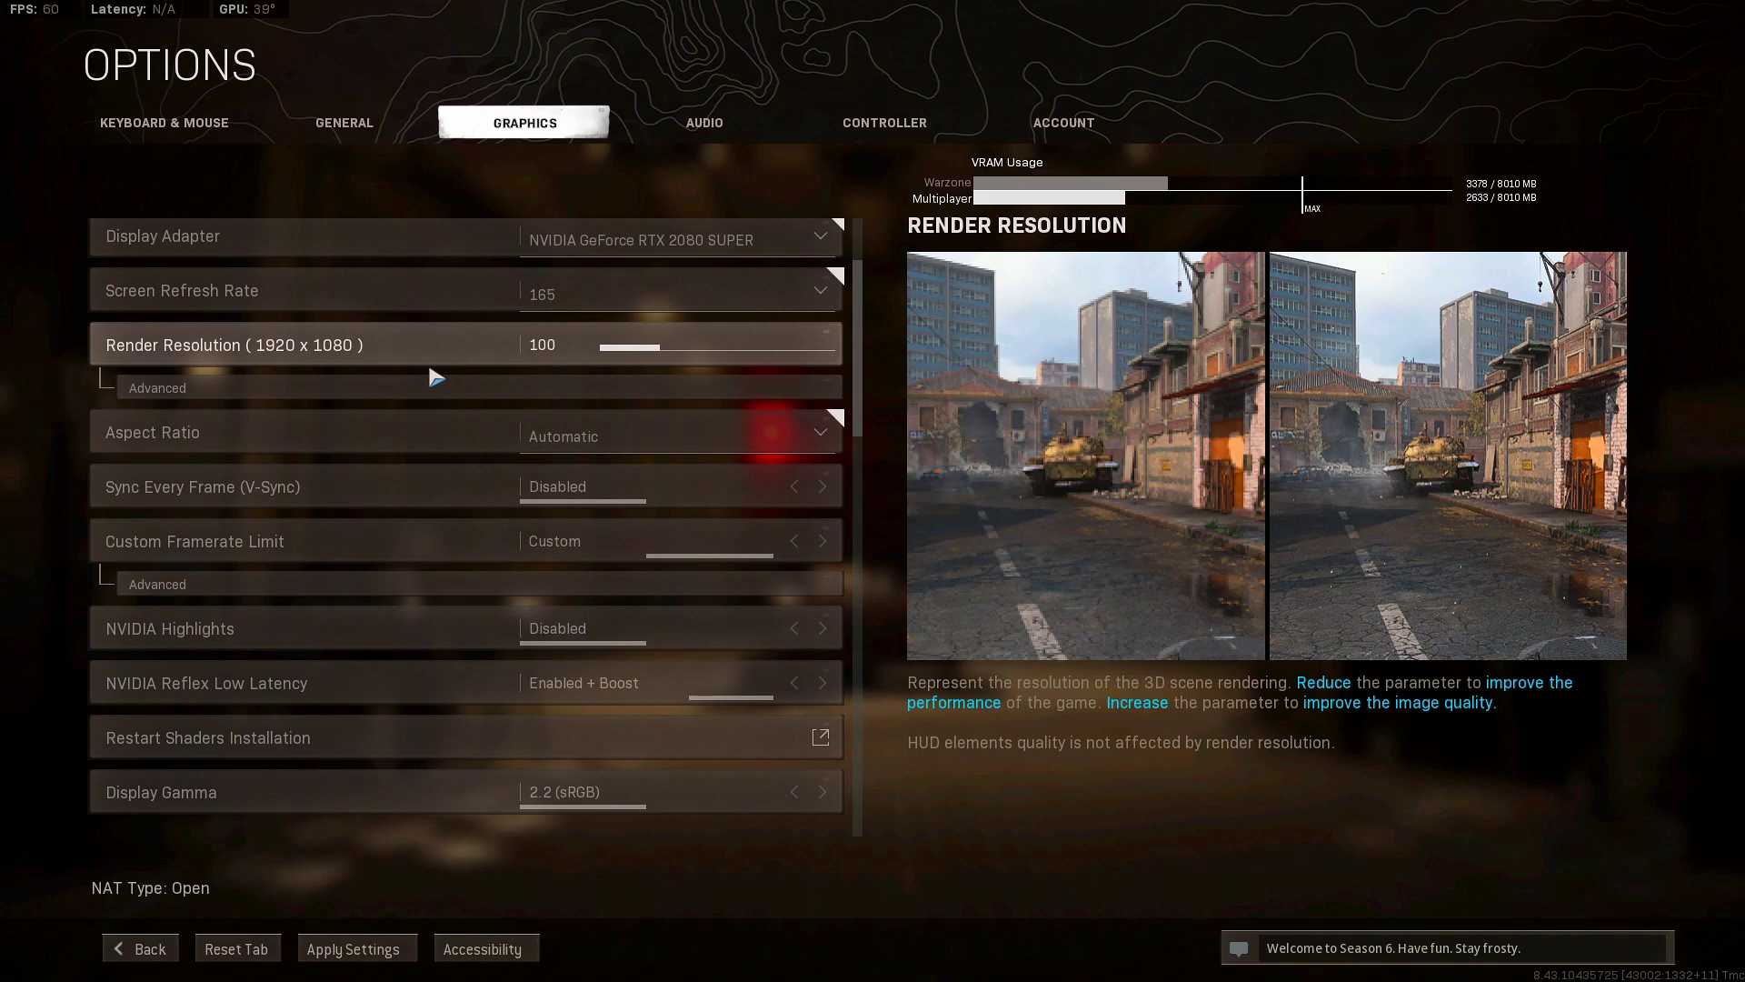
left_click(552, 342)
left_click(146, 948)
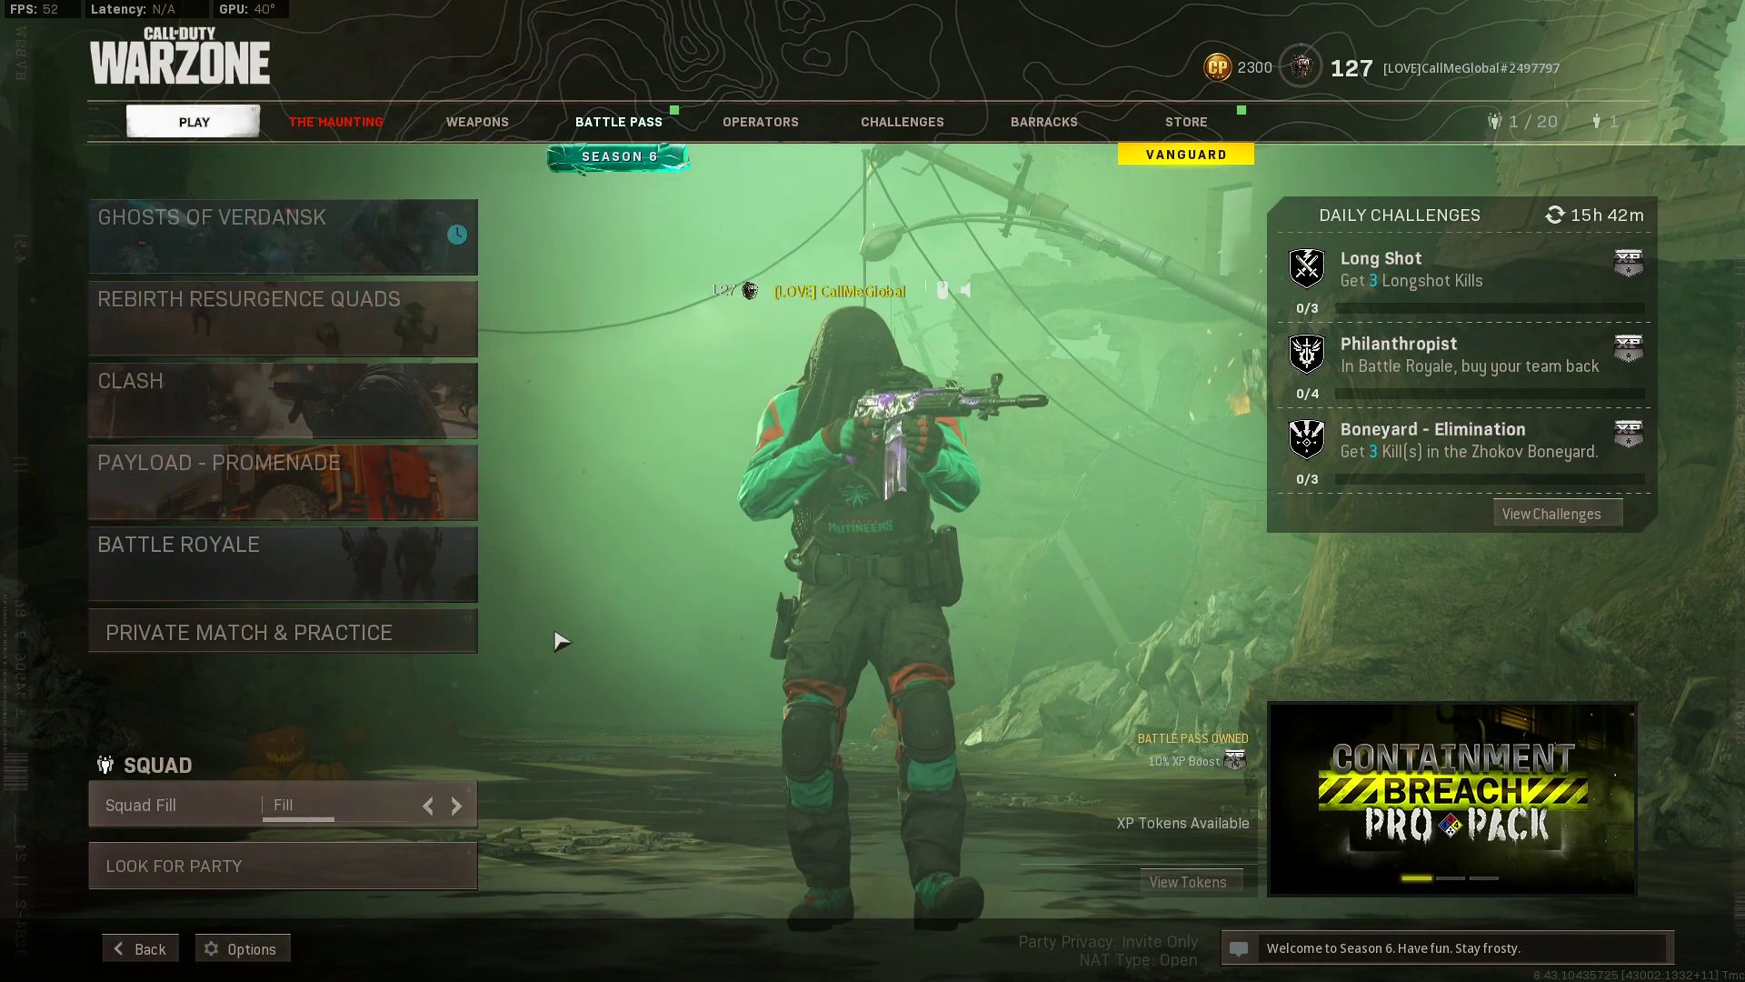
- Reopen the graphics options and select 1920x1080 as the display resolution in the advanced render resolution settings
left_click(238, 950)
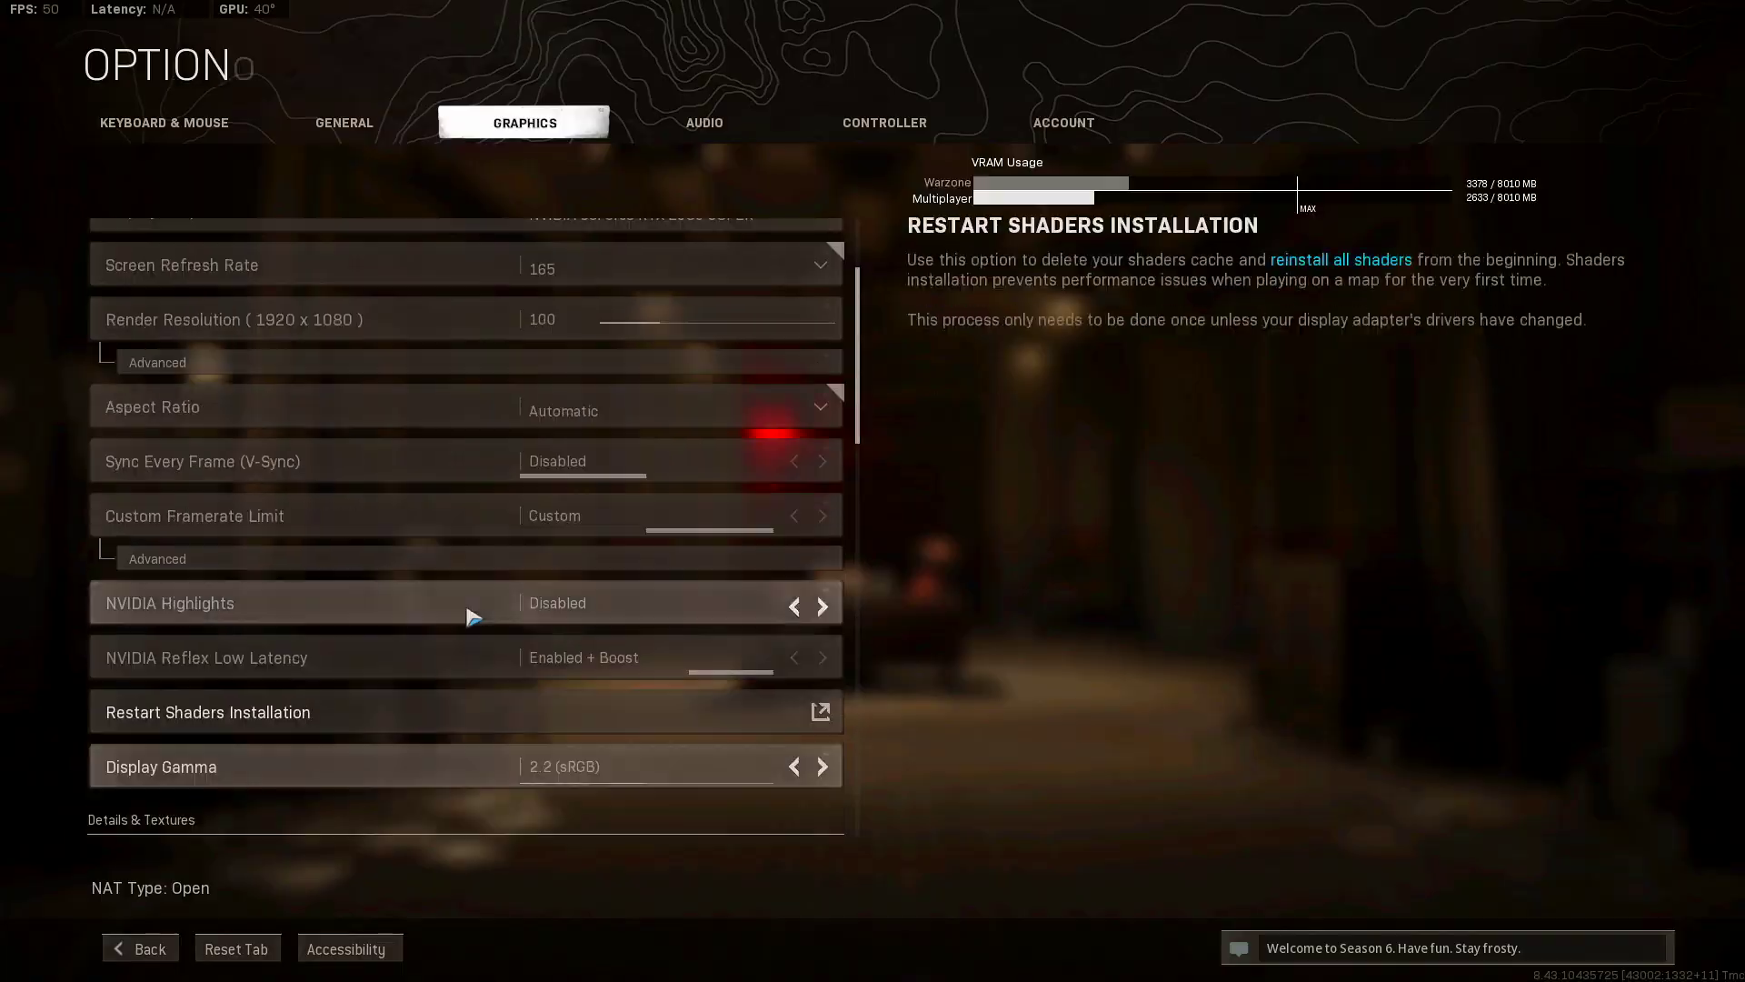
left_click(584, 329)
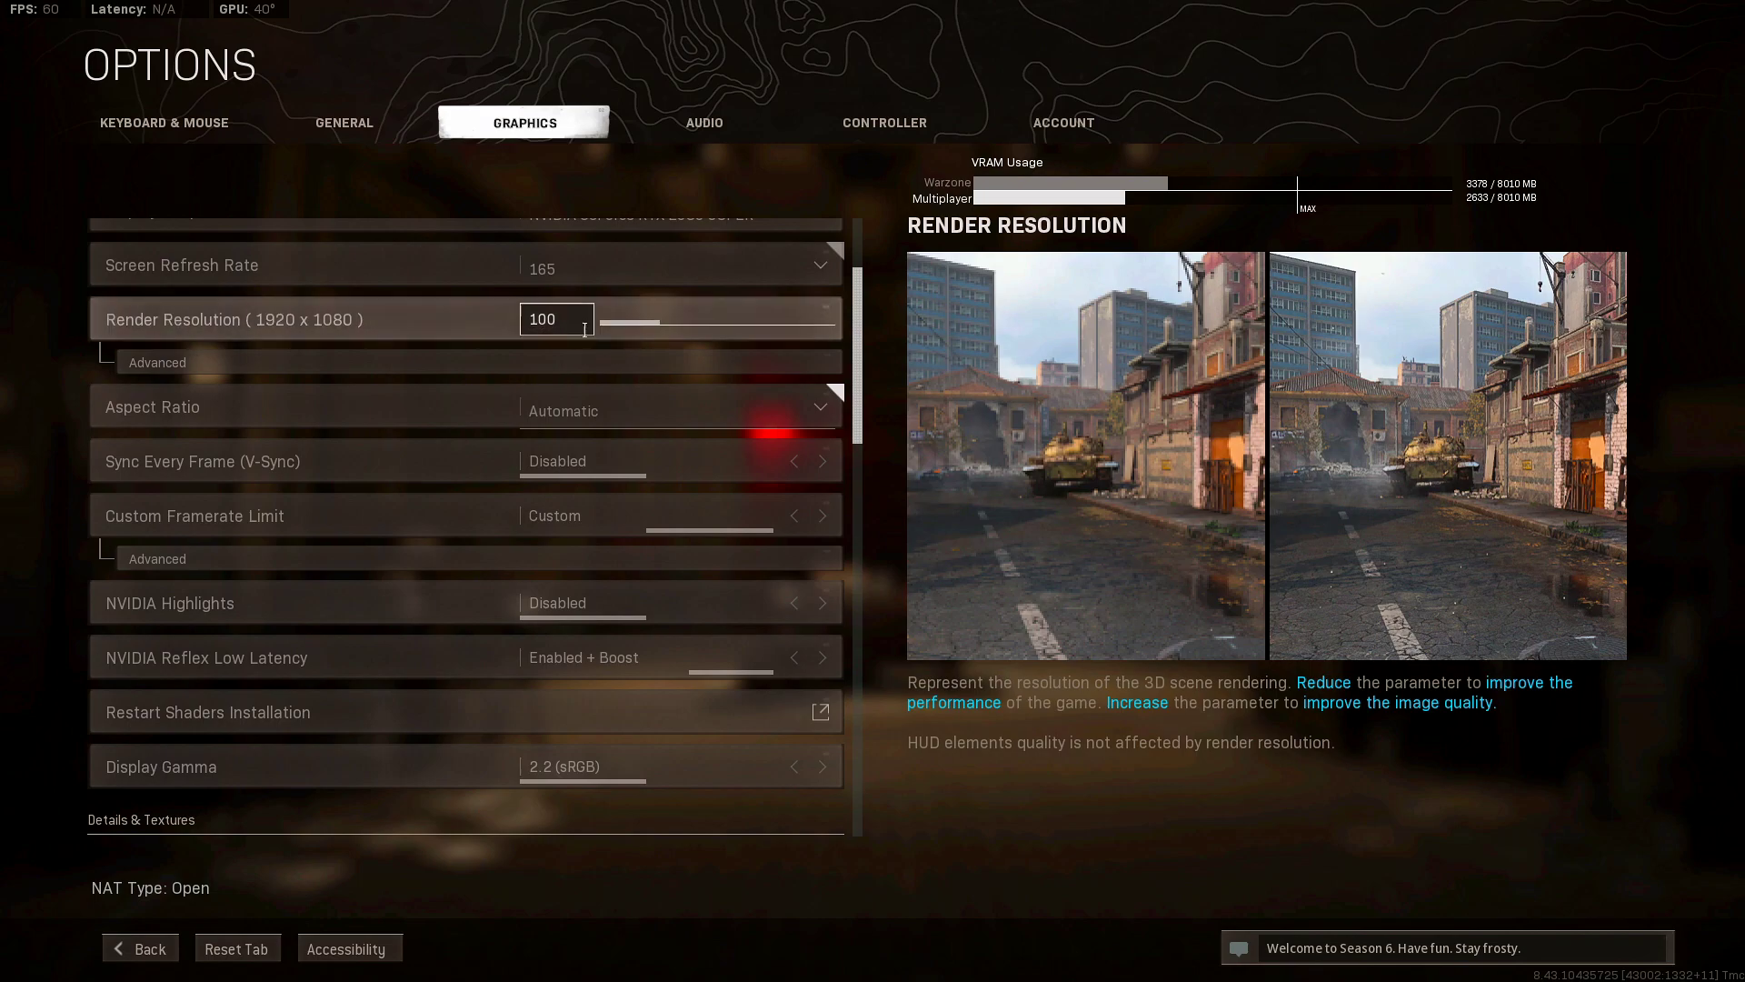
left_click(609, 363)
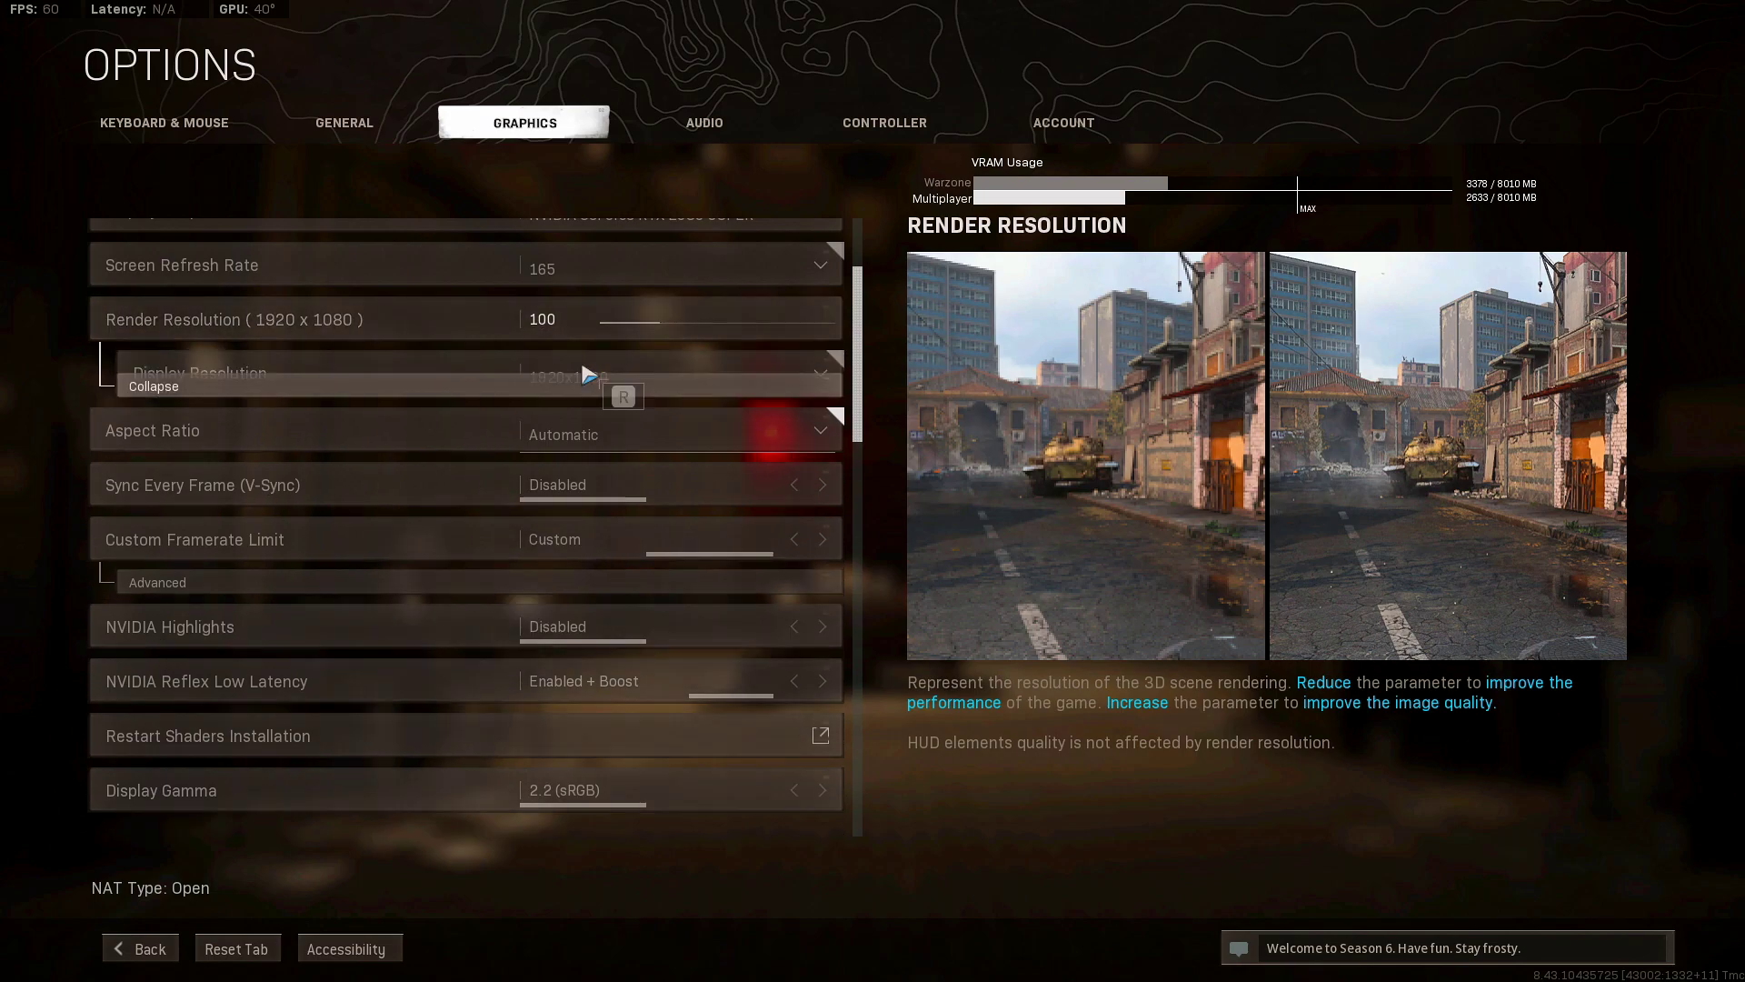
left_click(651, 389)
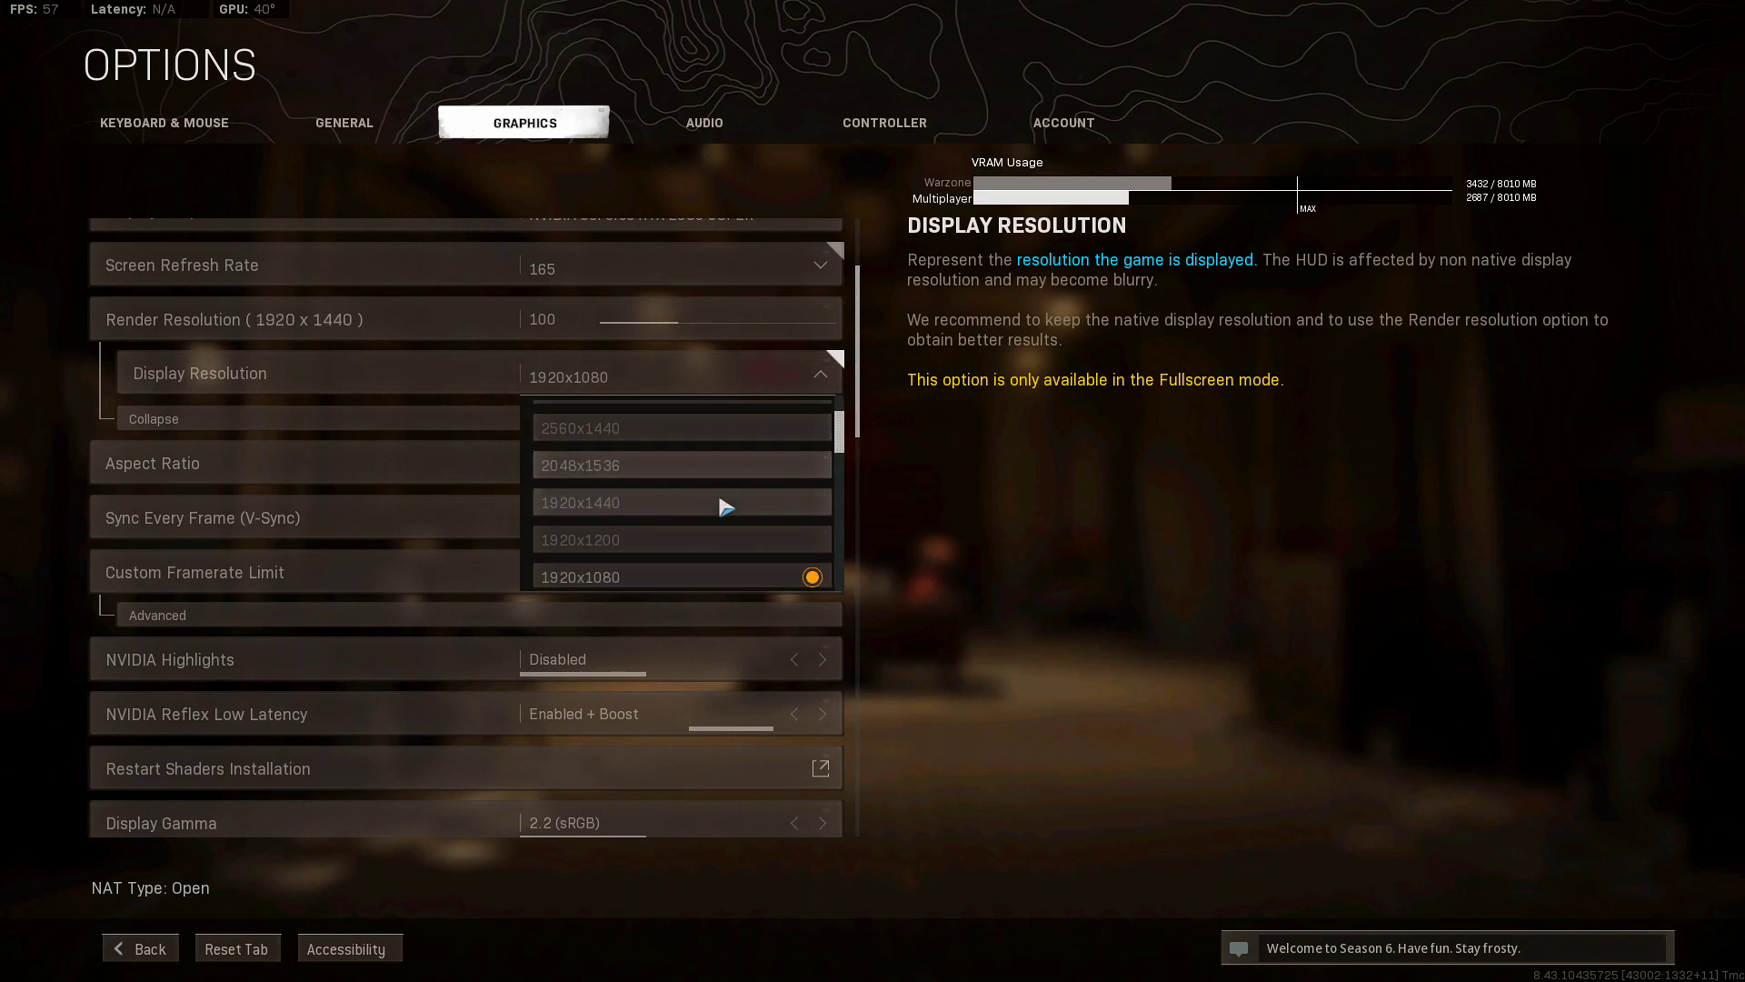
left_click(662, 576)
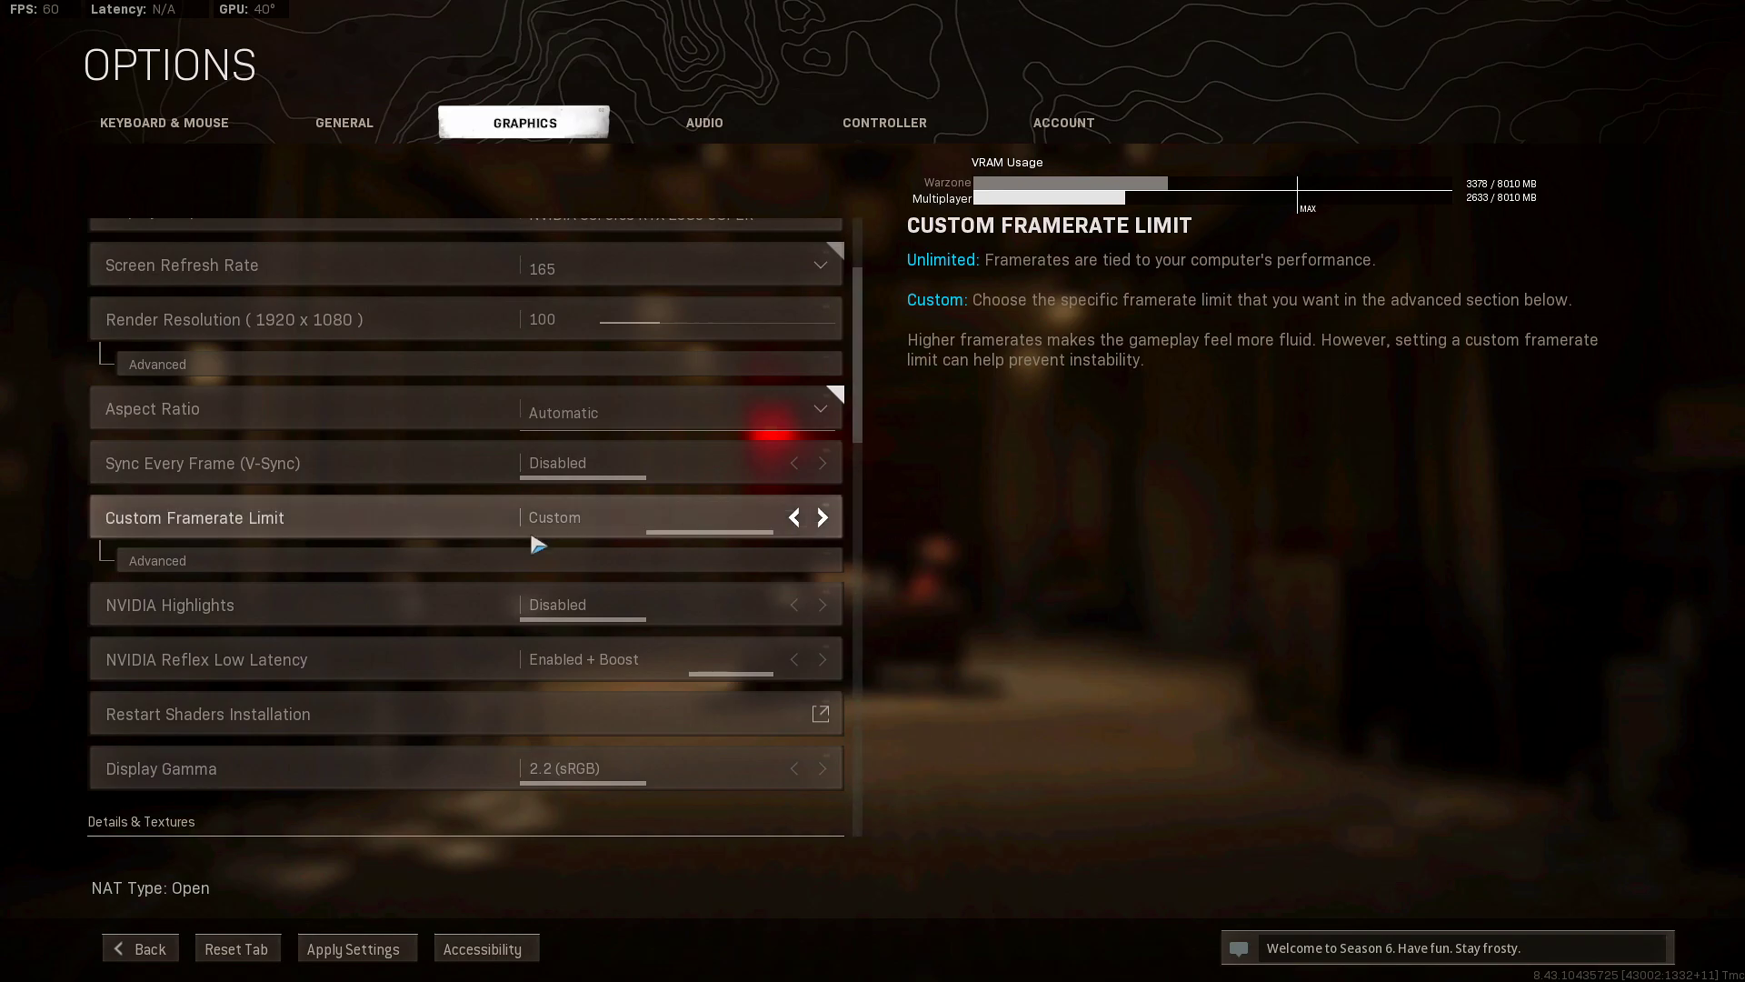
- Review the advanced custom framerate limits for gameplay, menu and out-of-focus use, and collapse them again
left_click(574, 564)
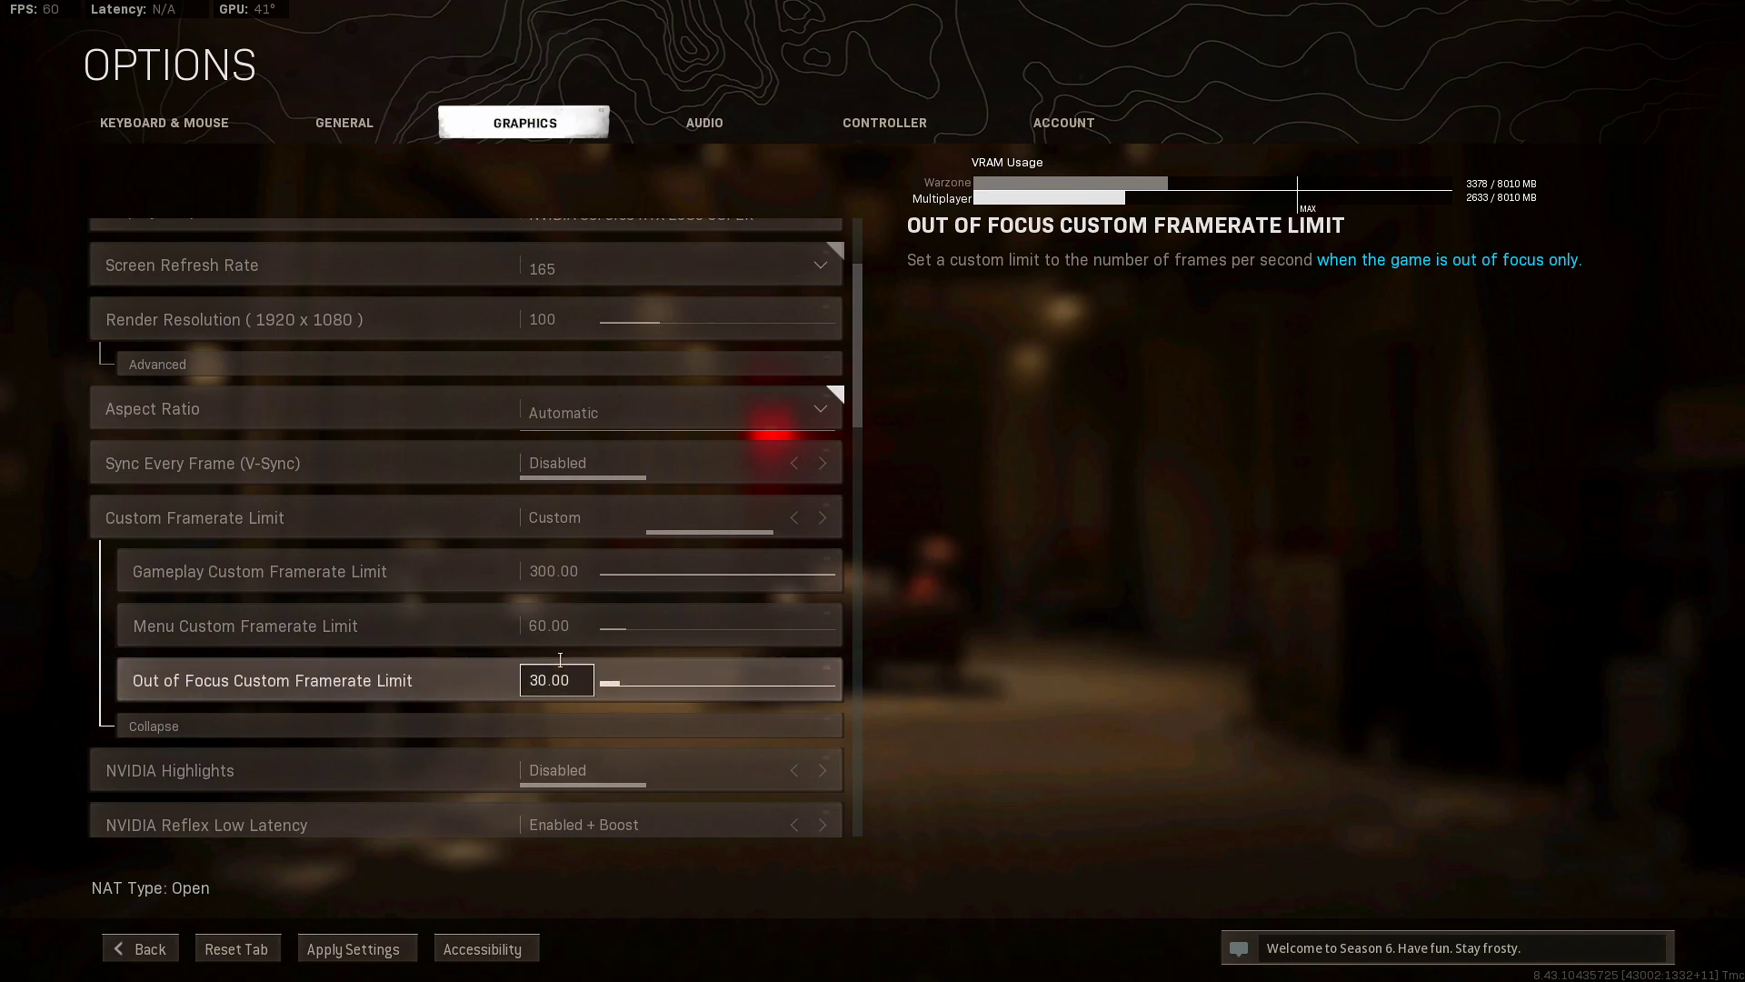
scroll(546, 681, "down", 2)
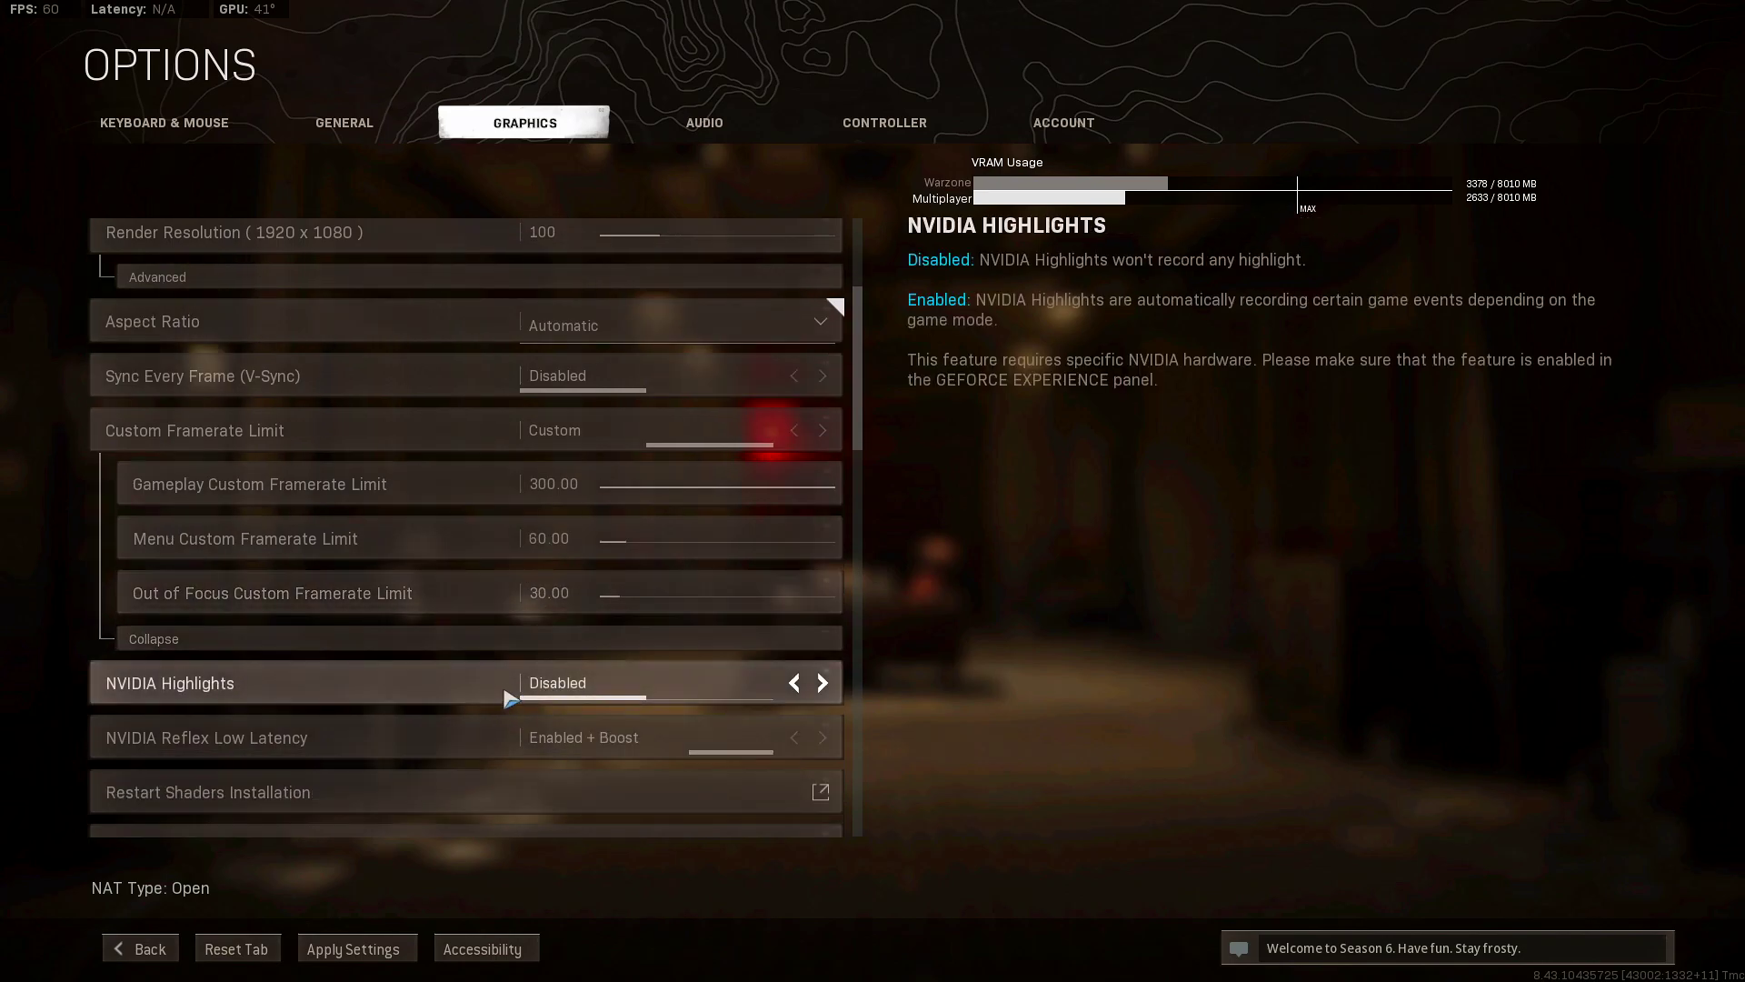
left_click(468, 639)
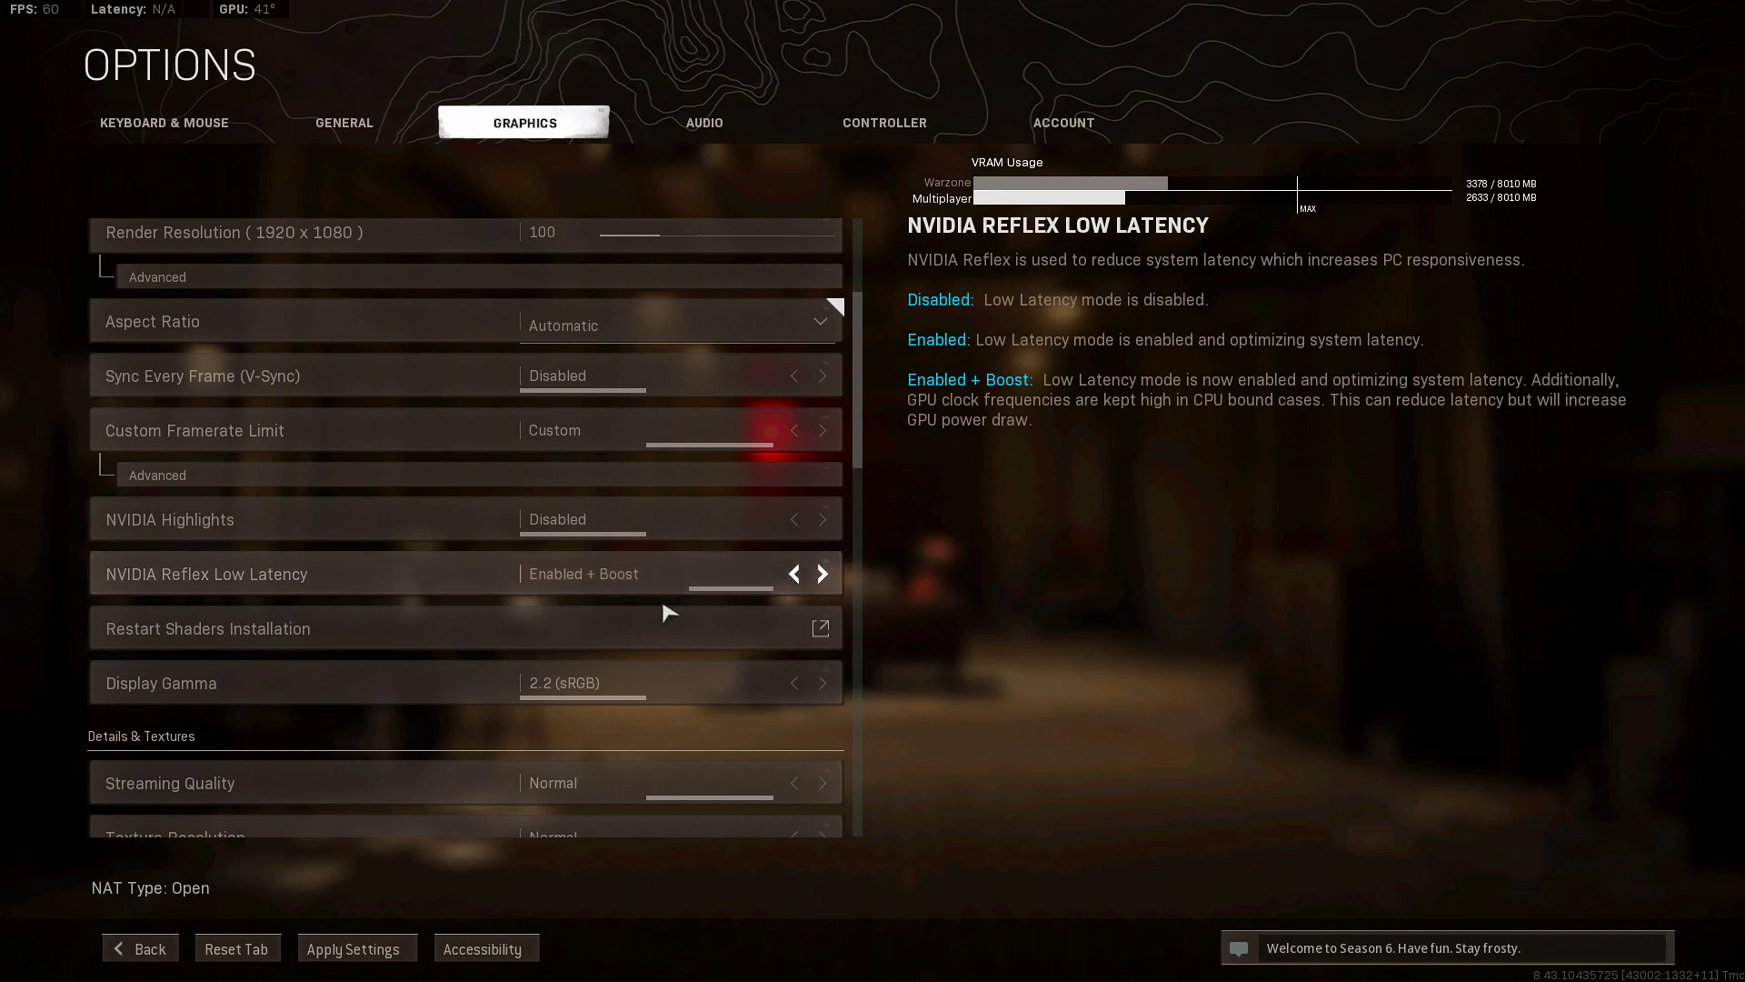
- Review the settings from Restart Shaders Installation through Details & Textures, including the advanced on-demand texture streaming options
scroll(636, 600, "down", 1)
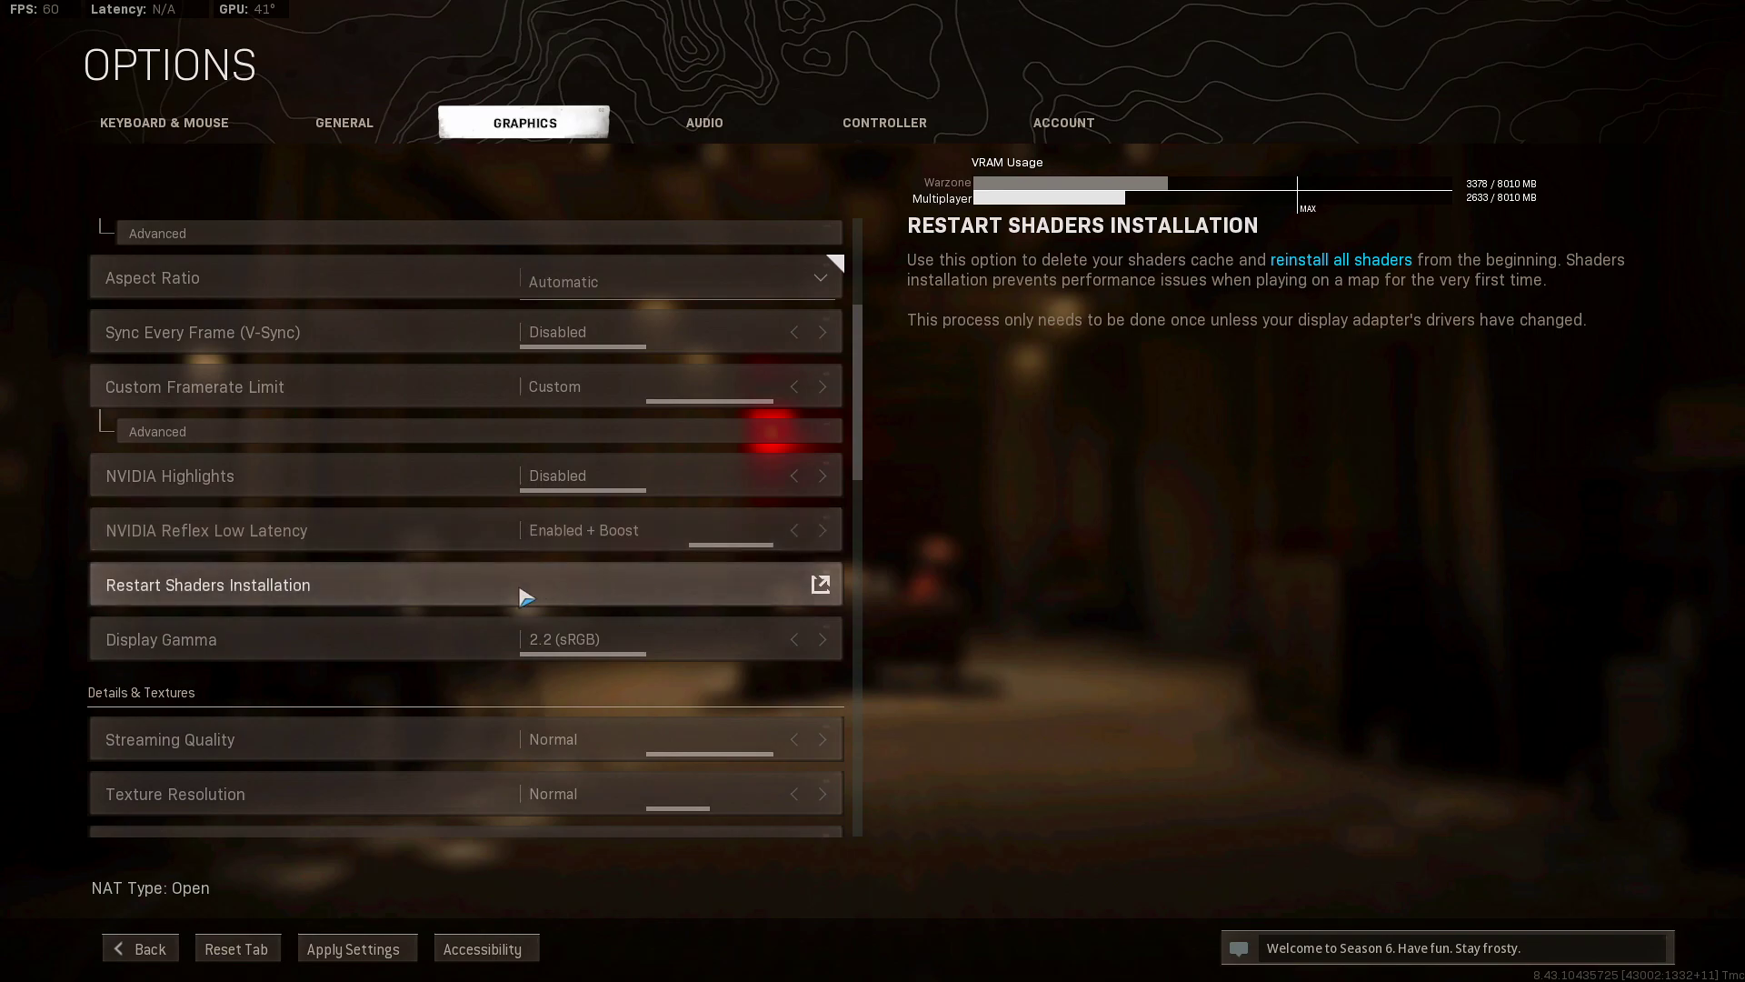
scroll(507, 639, "down", 1)
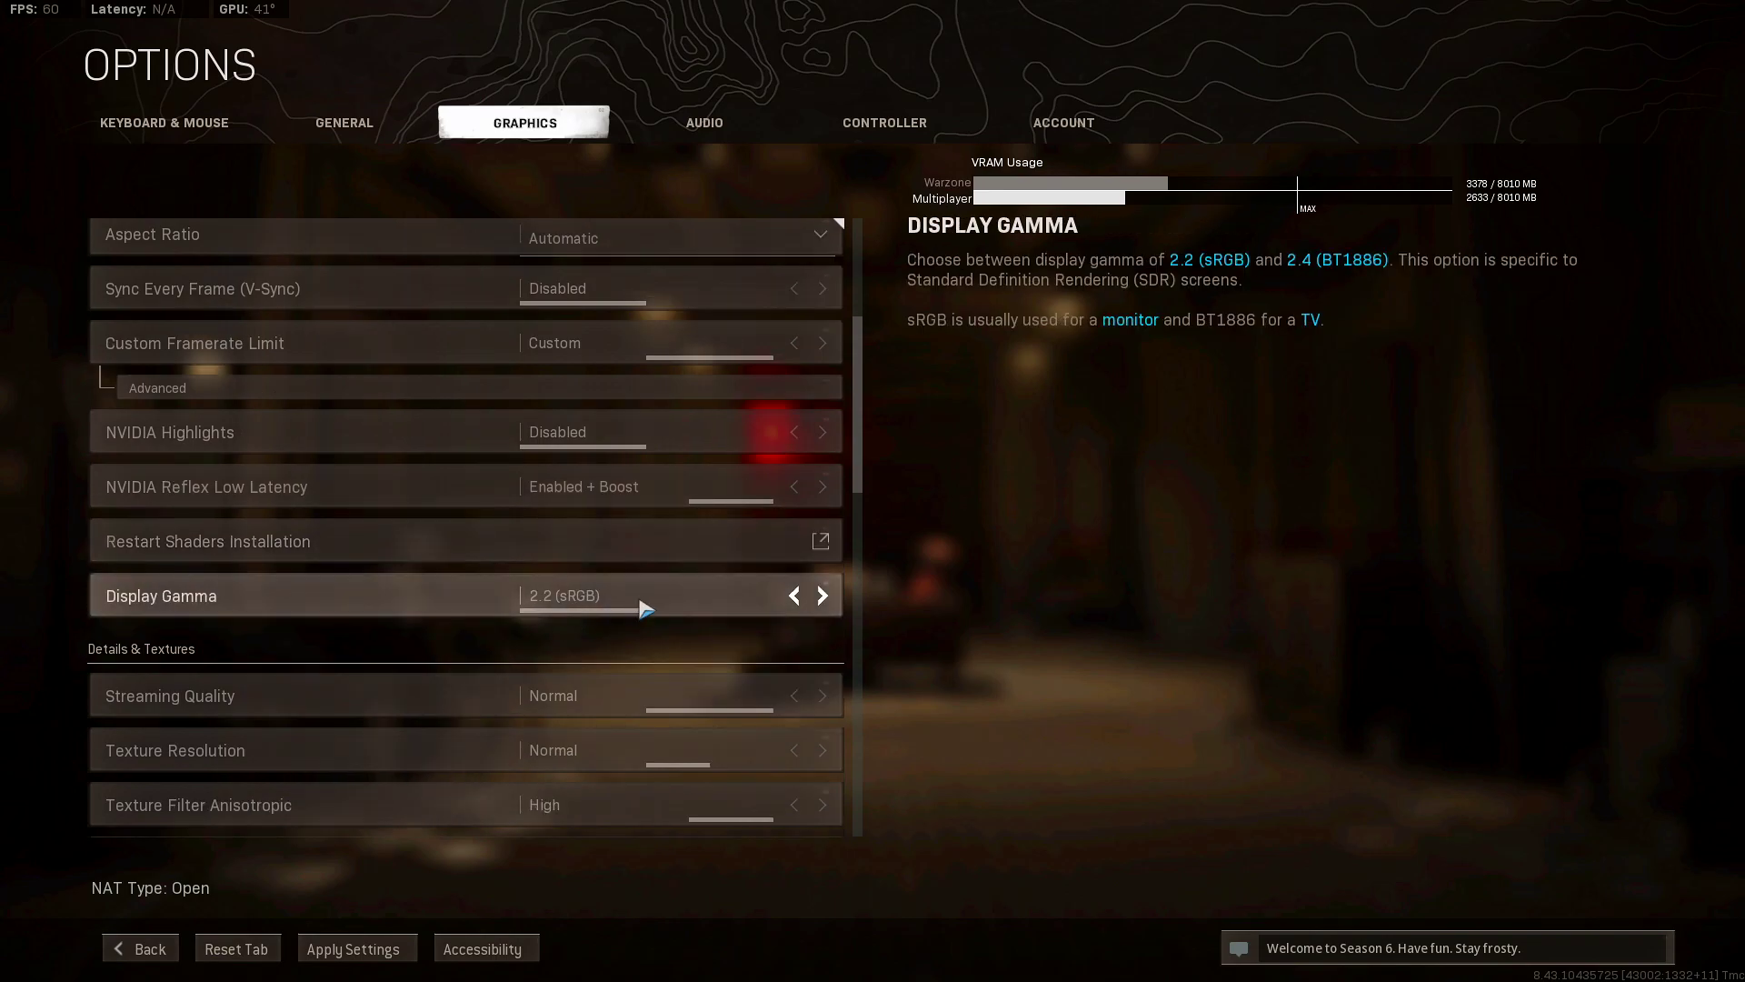
scroll(605, 617, "down", 1)
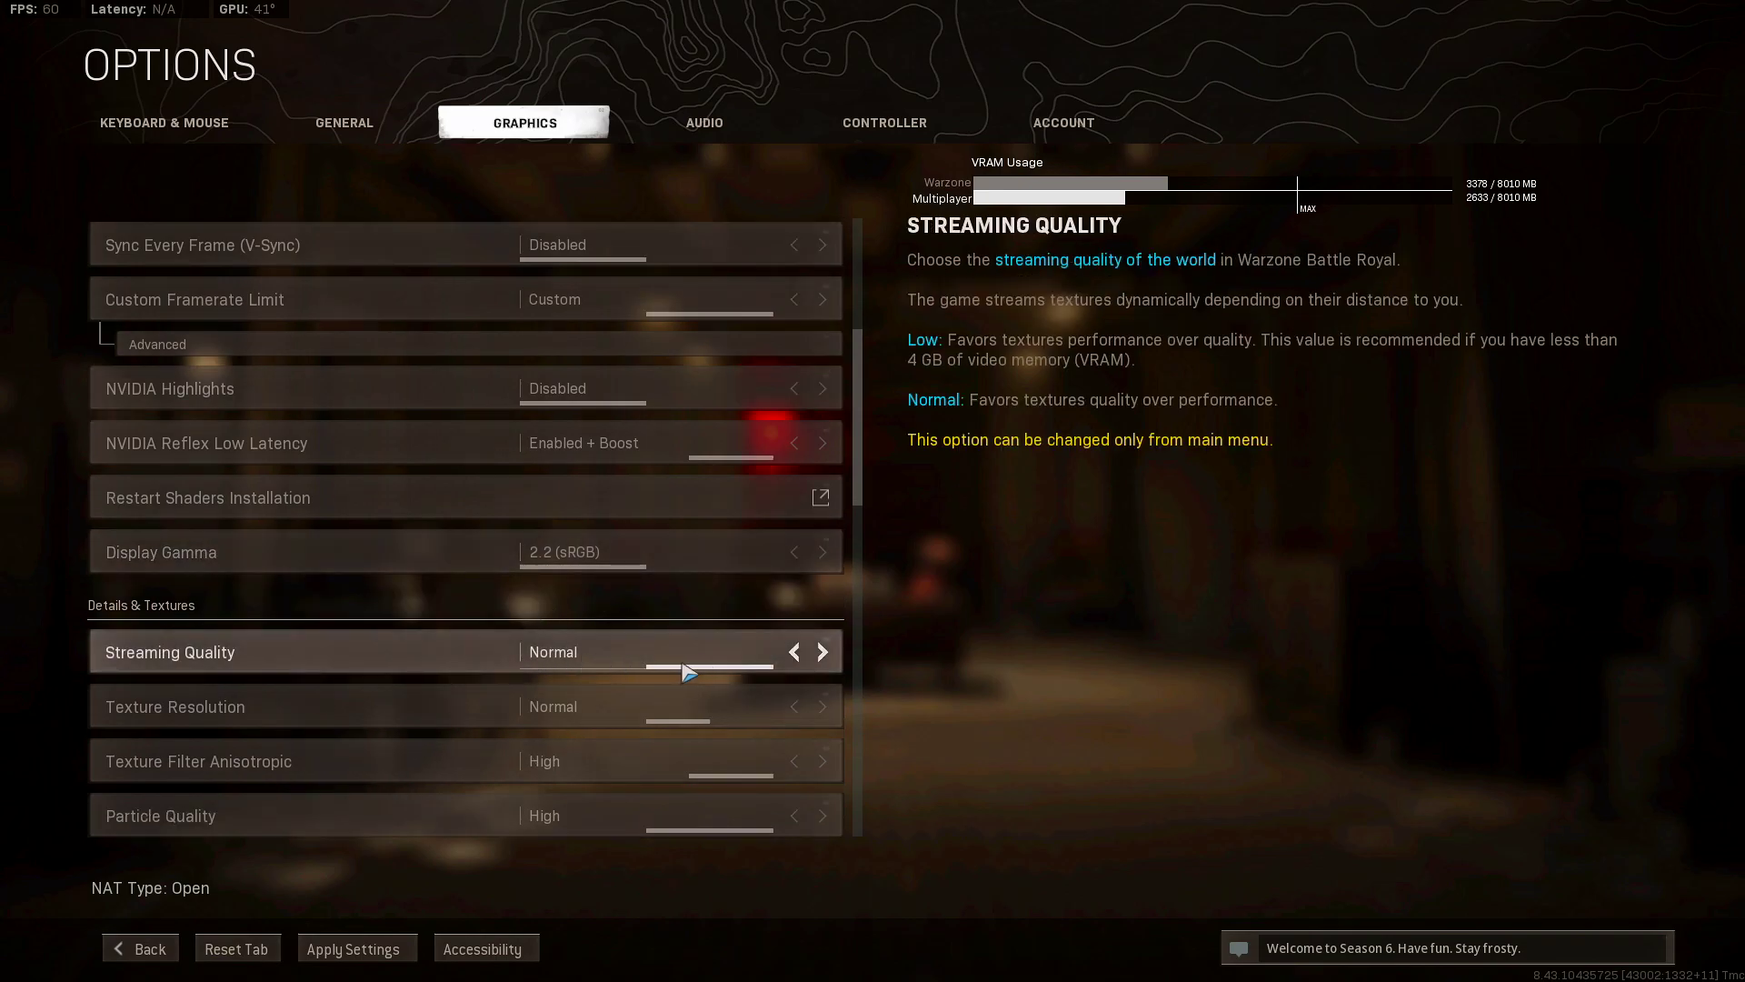
scroll(509, 669, "down", 1)
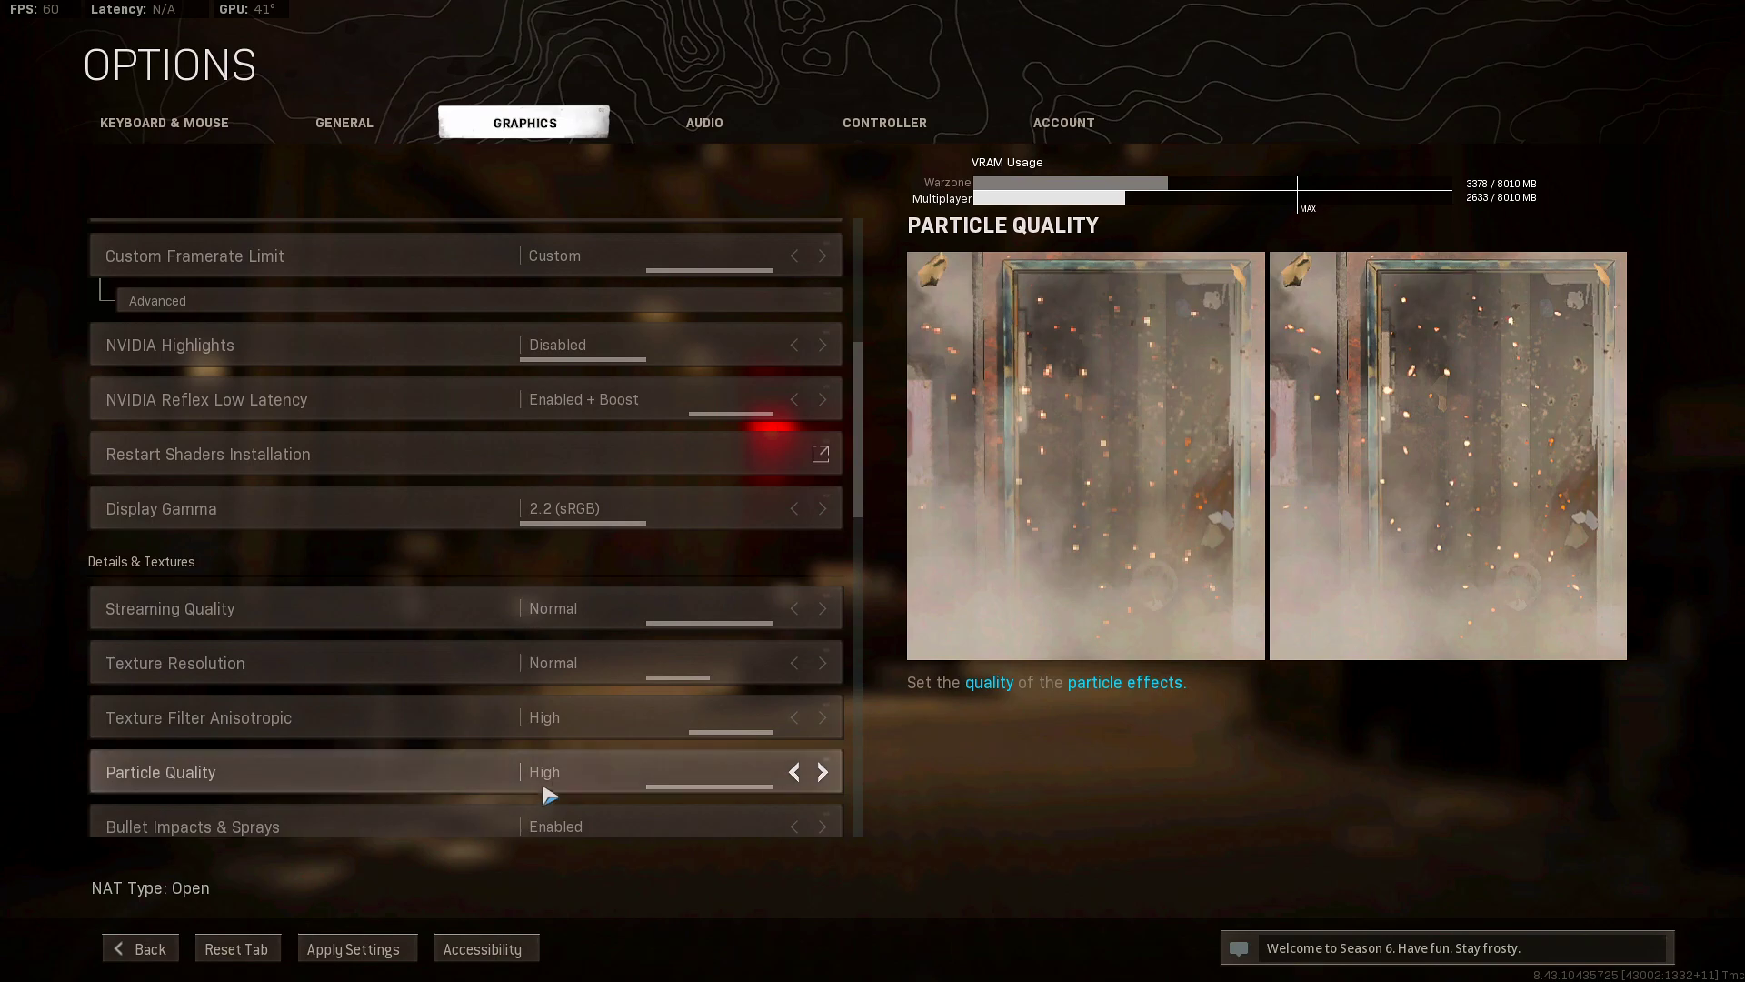
scroll(611, 732, "down", 1)
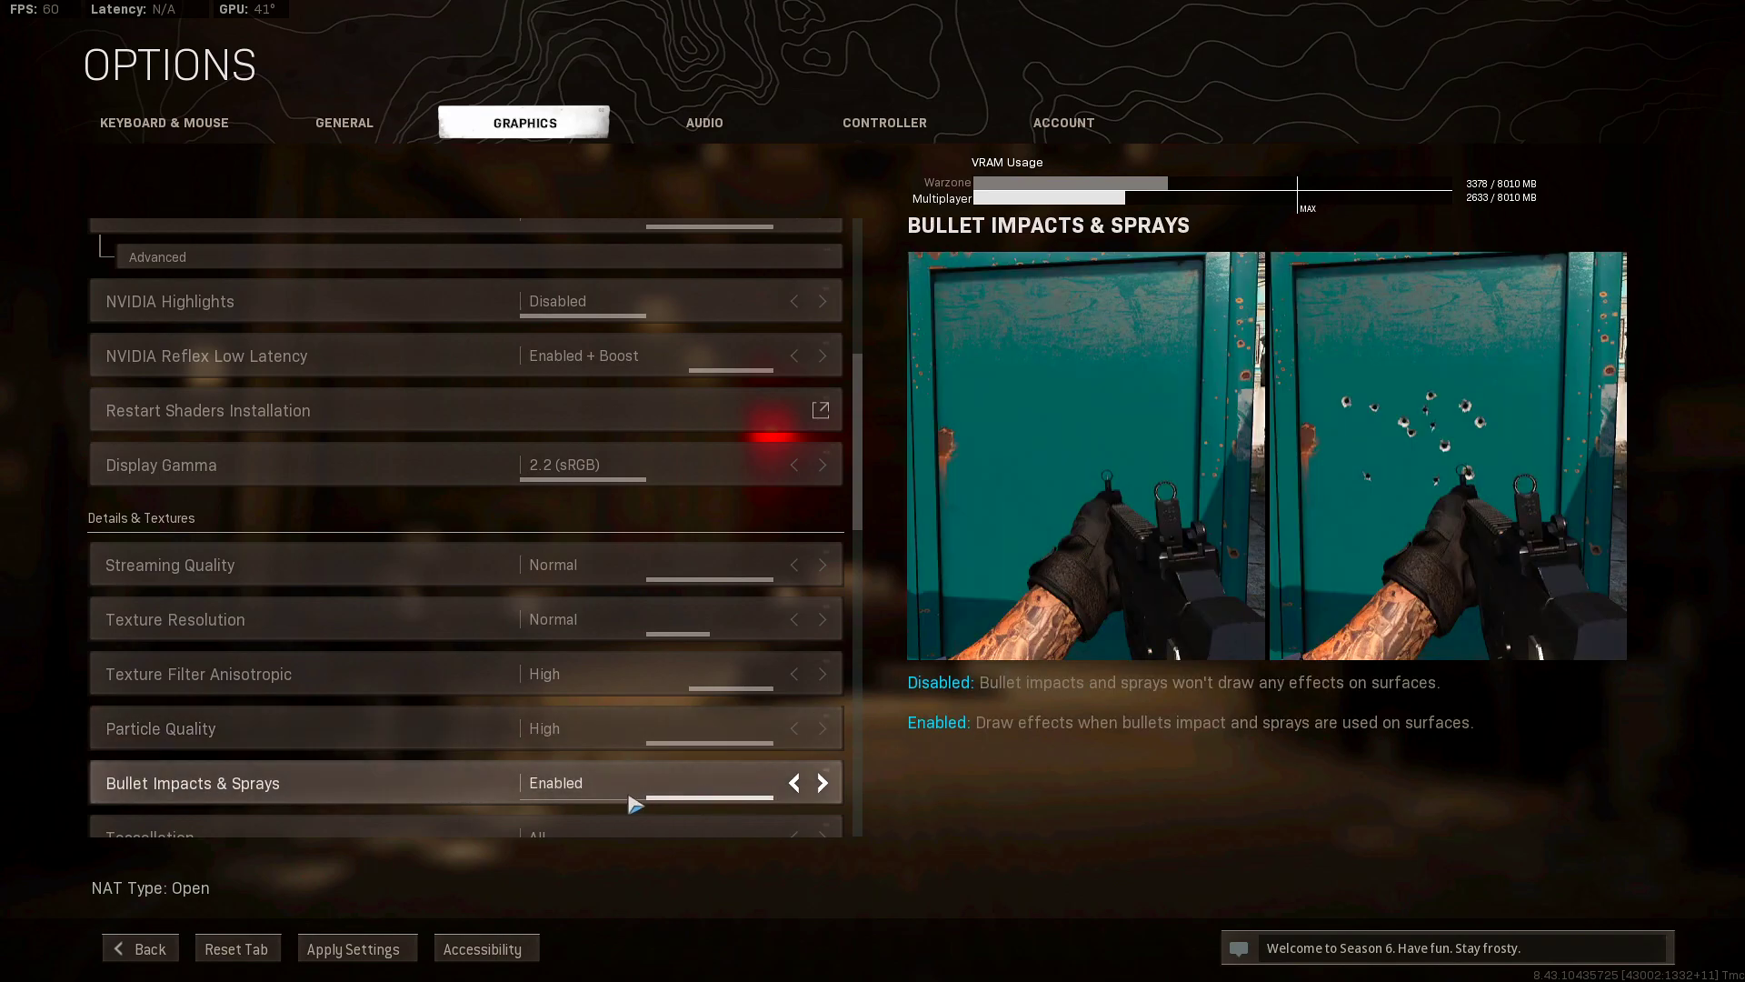
scroll(673, 781, "down", 2)
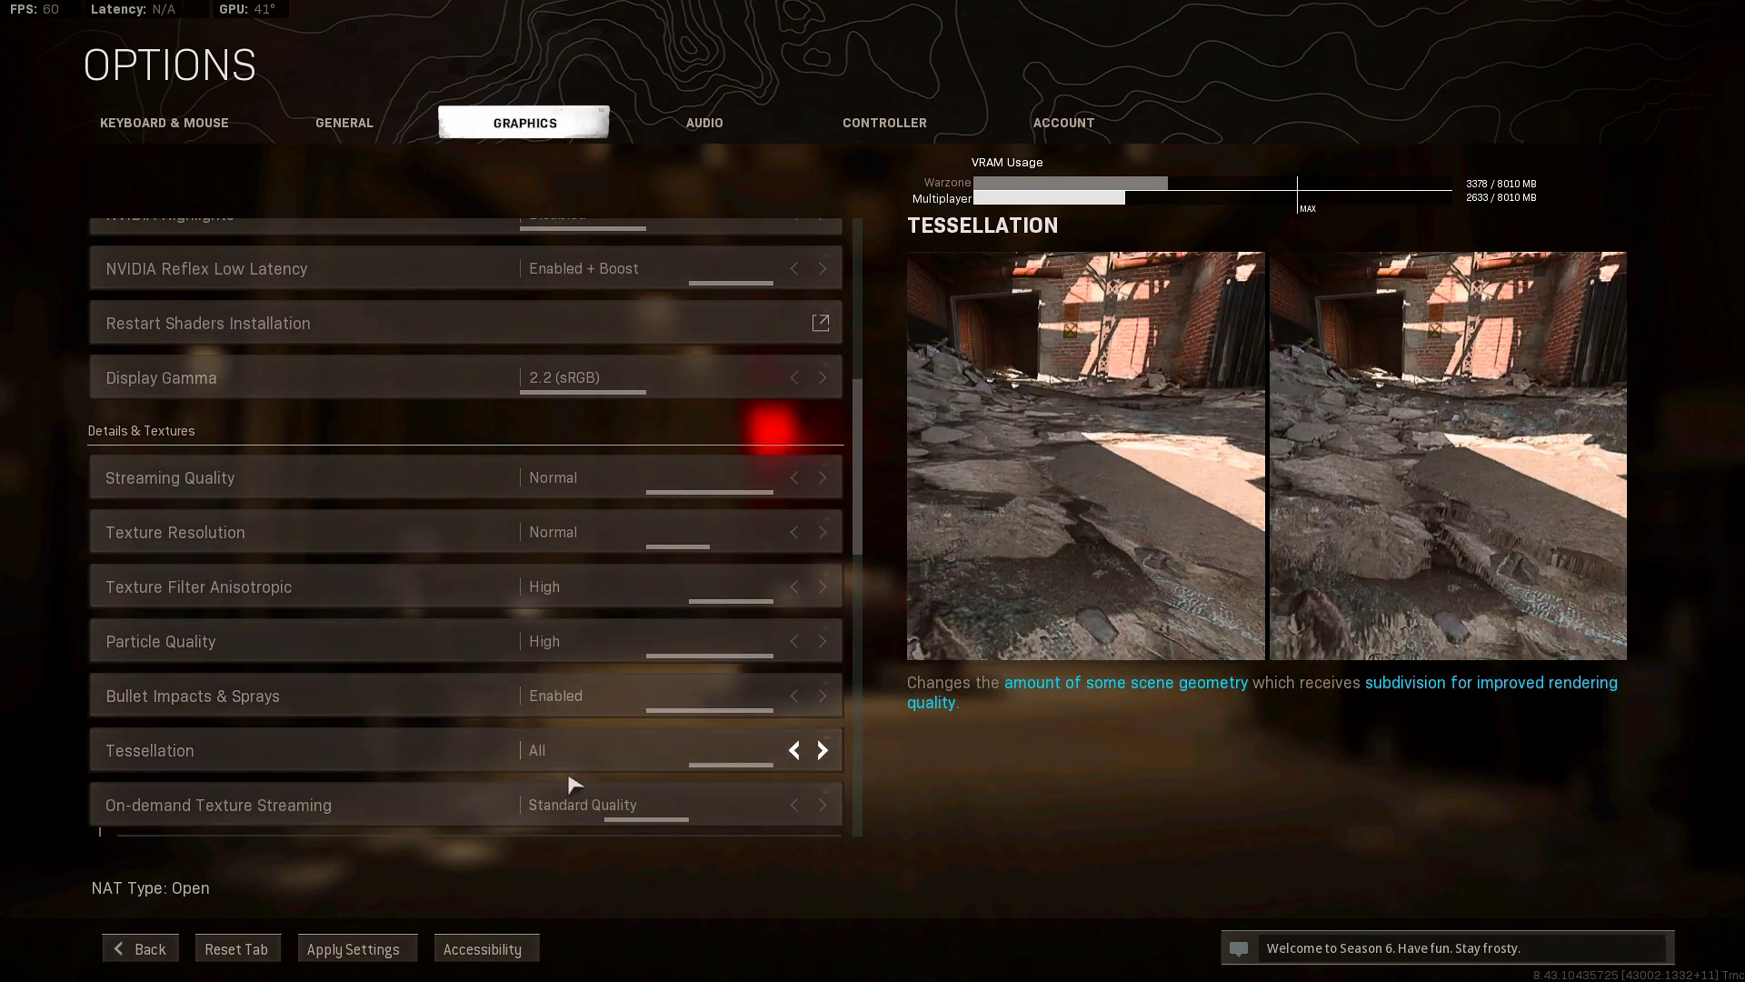
scroll(634, 765, "down", 1)
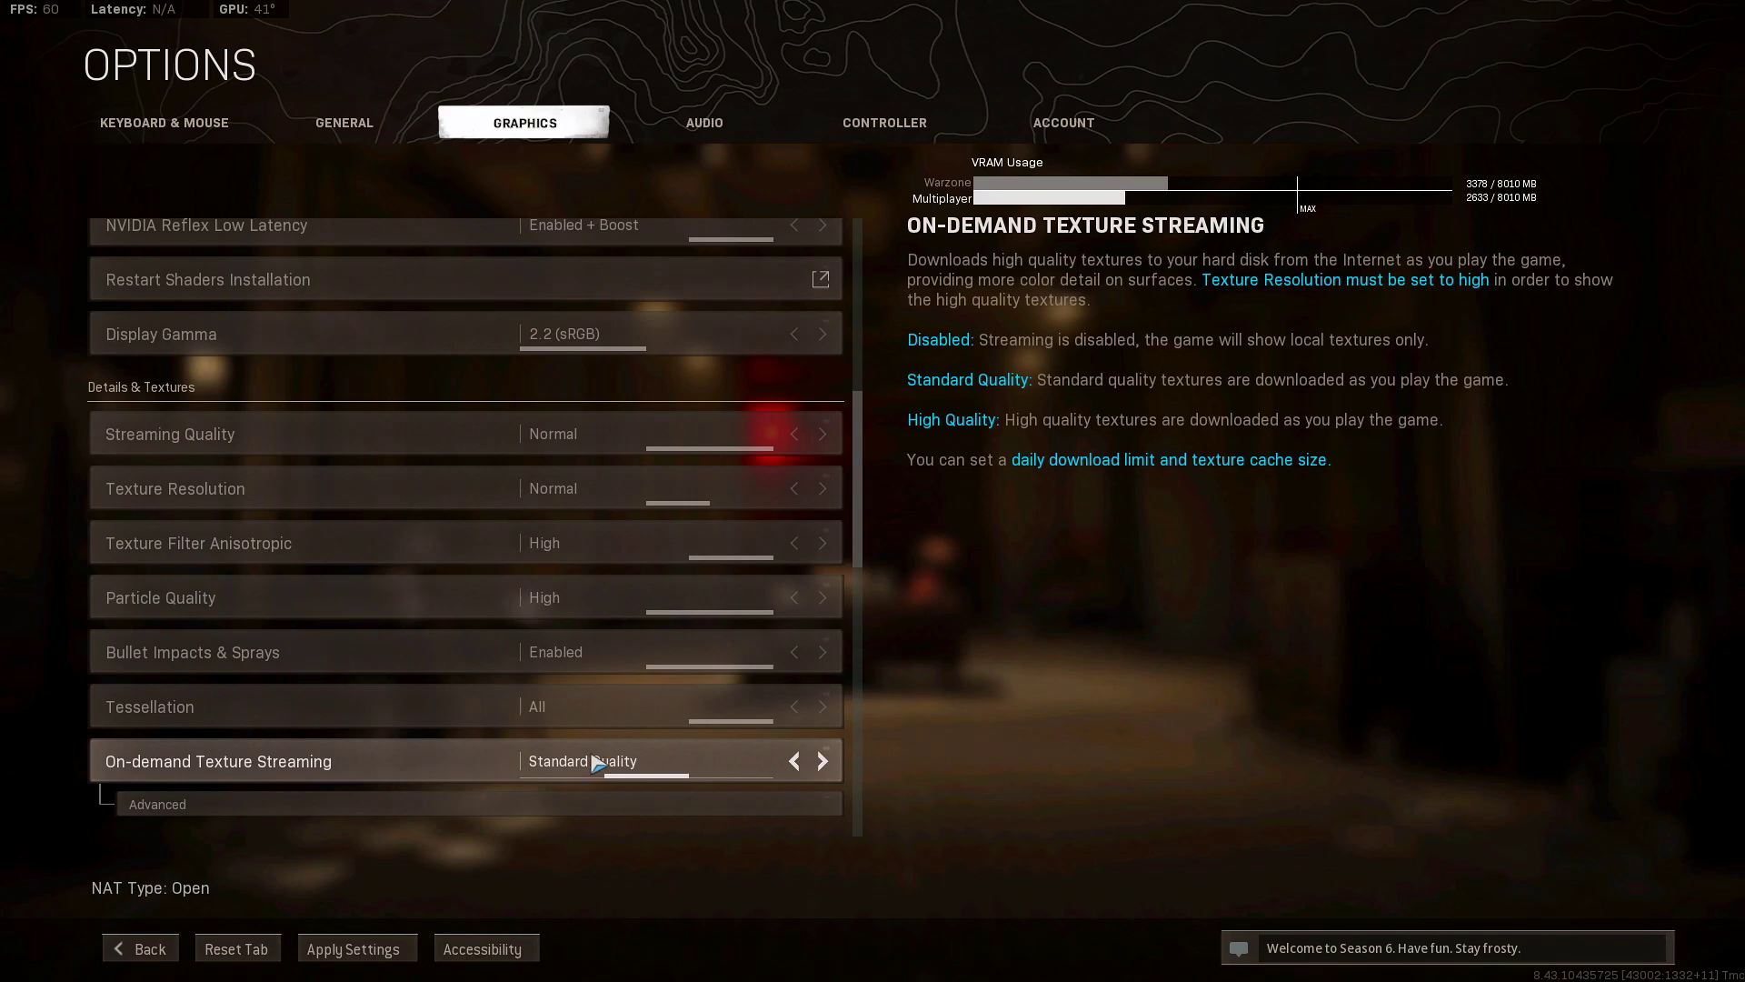
scroll(648, 792, "down", 1)
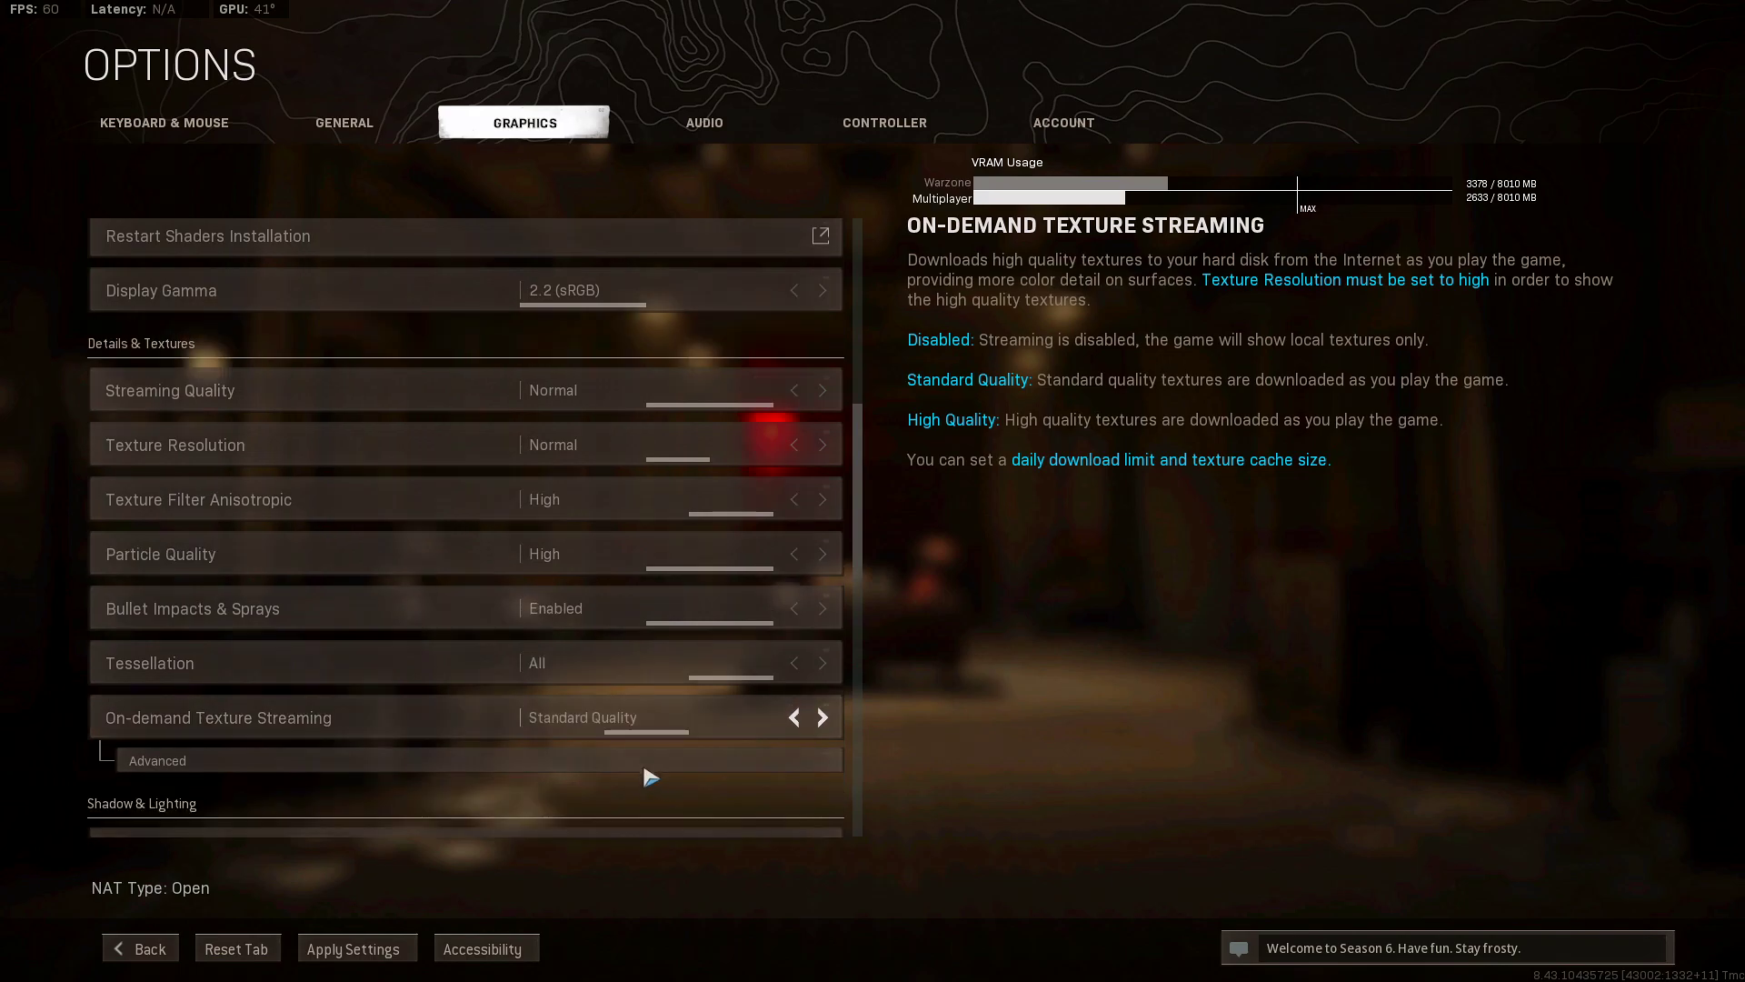
left_click(635, 769)
scroll(564, 764, "down", 4)
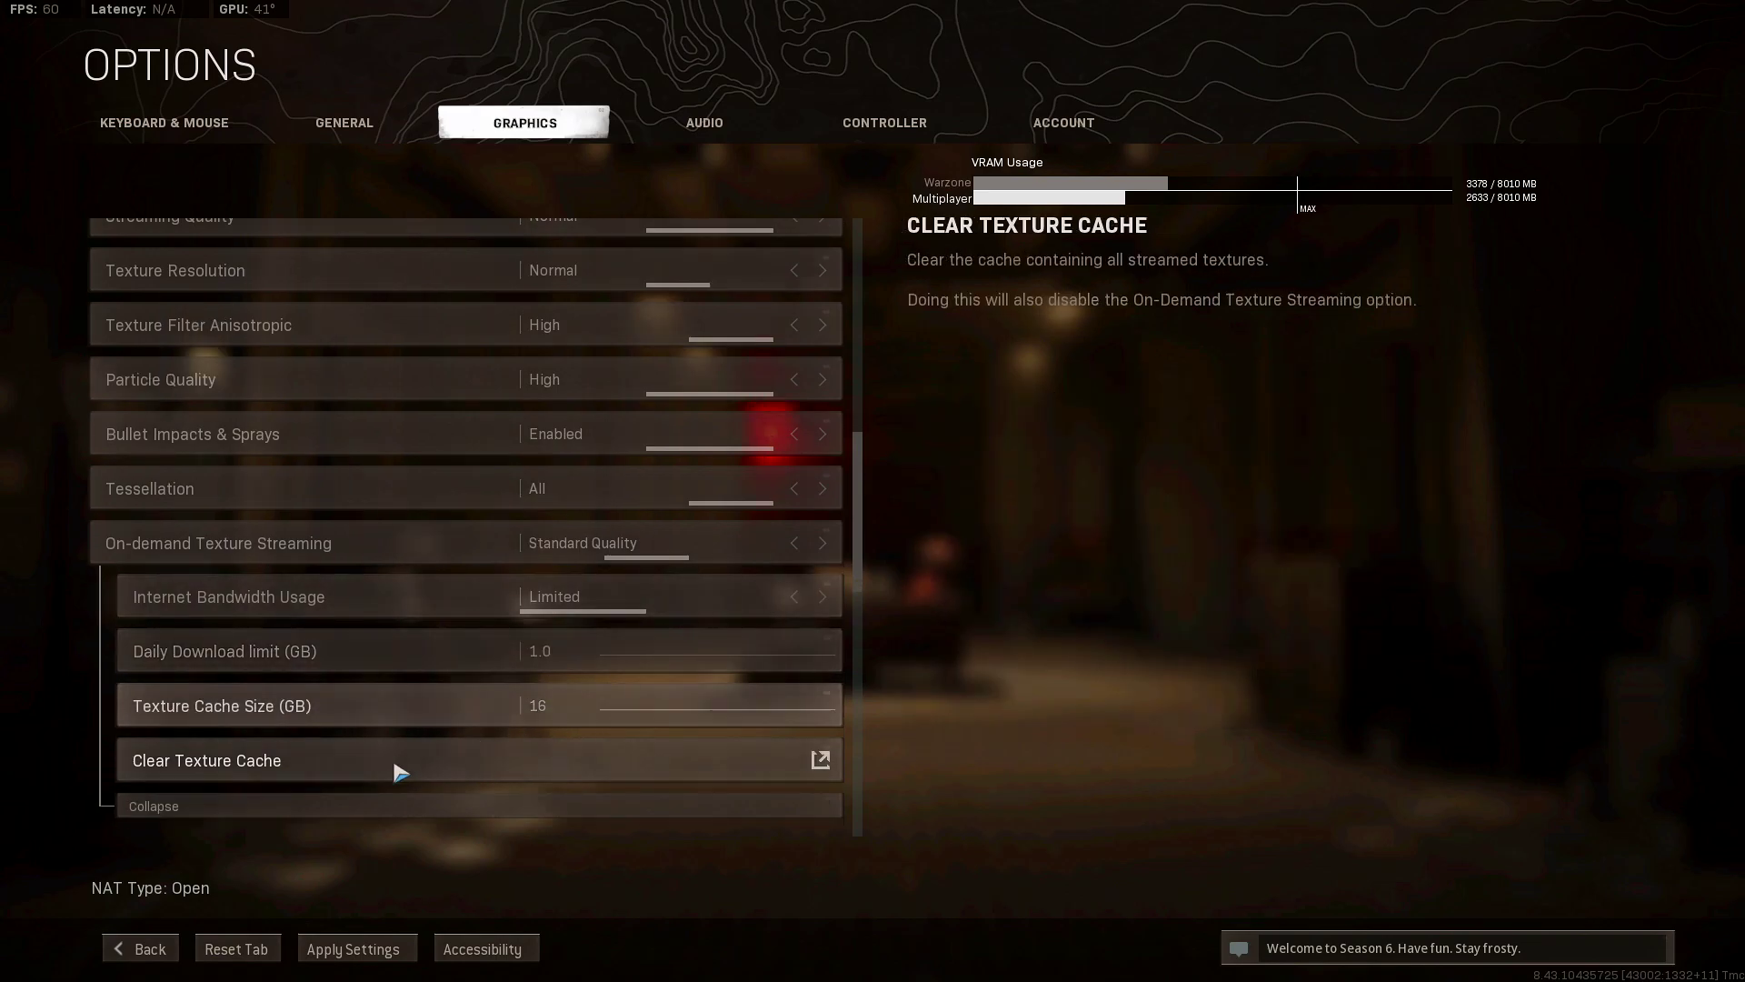
- Collapse the advanced texture streaming options and review the Shadow & Lighting settings from Shadow Map Resolution through Screen Space Reflection
scroll(363, 754, "down", 1)
left_click(364, 762)
scroll(345, 655, "down", 1)
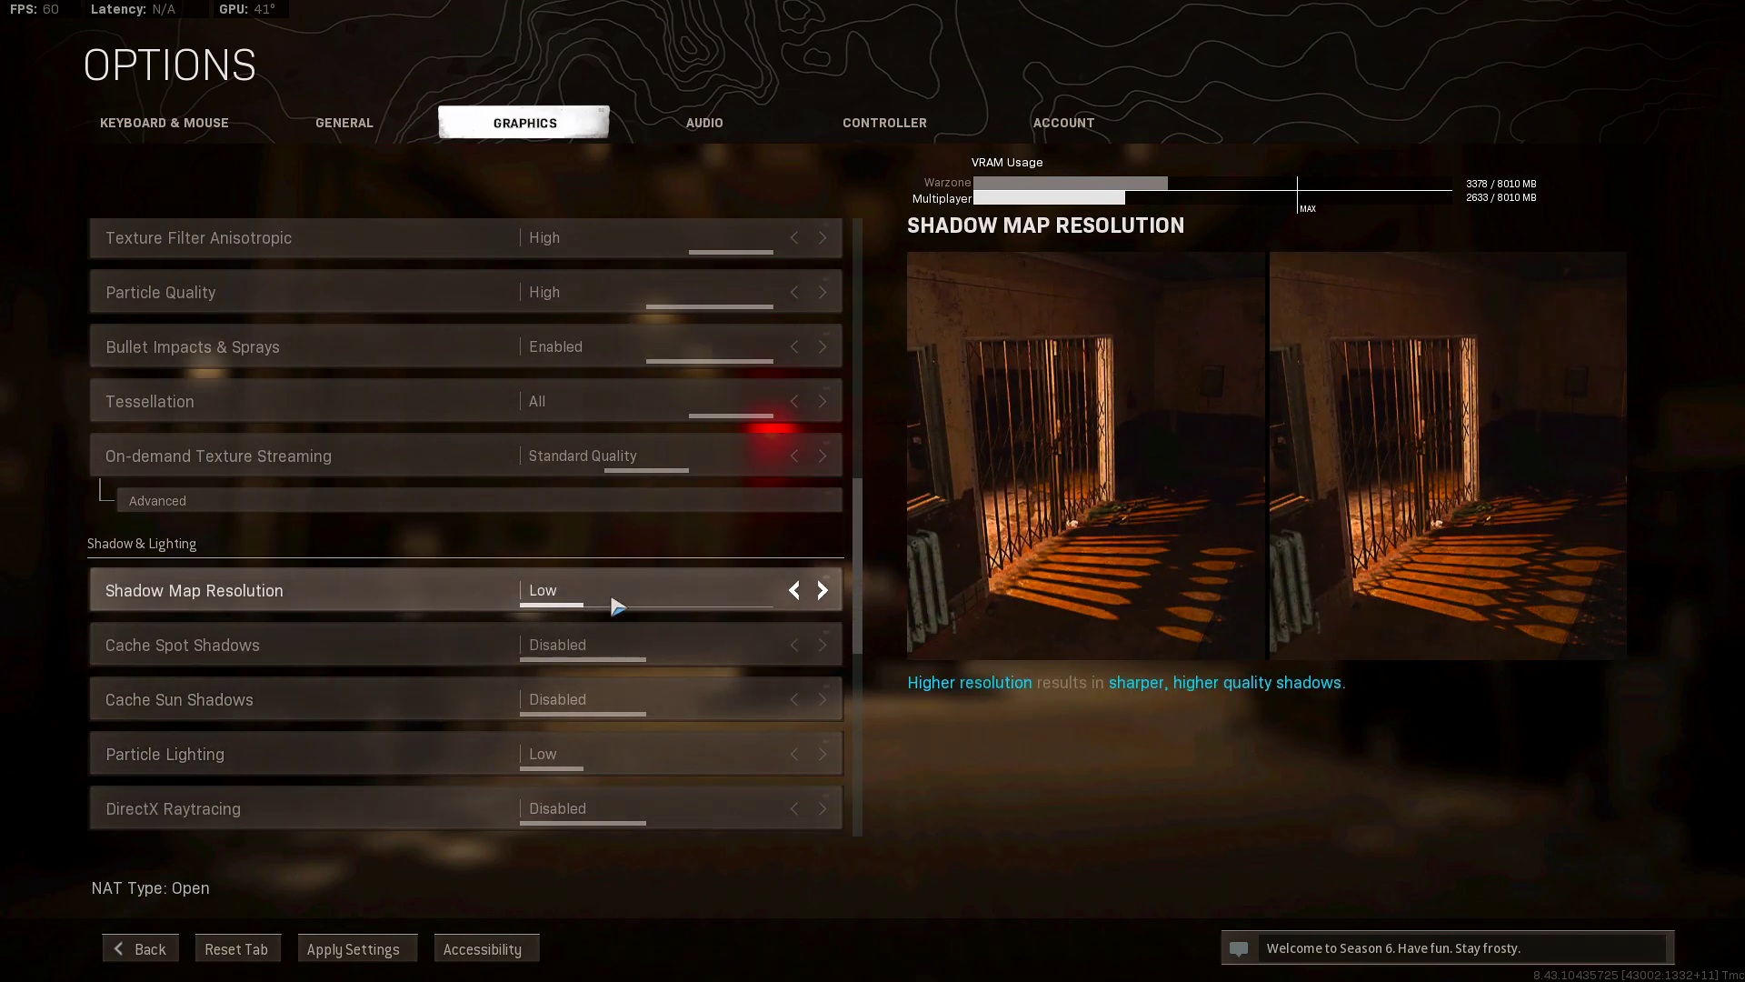
scroll(618, 607, "down", 1)
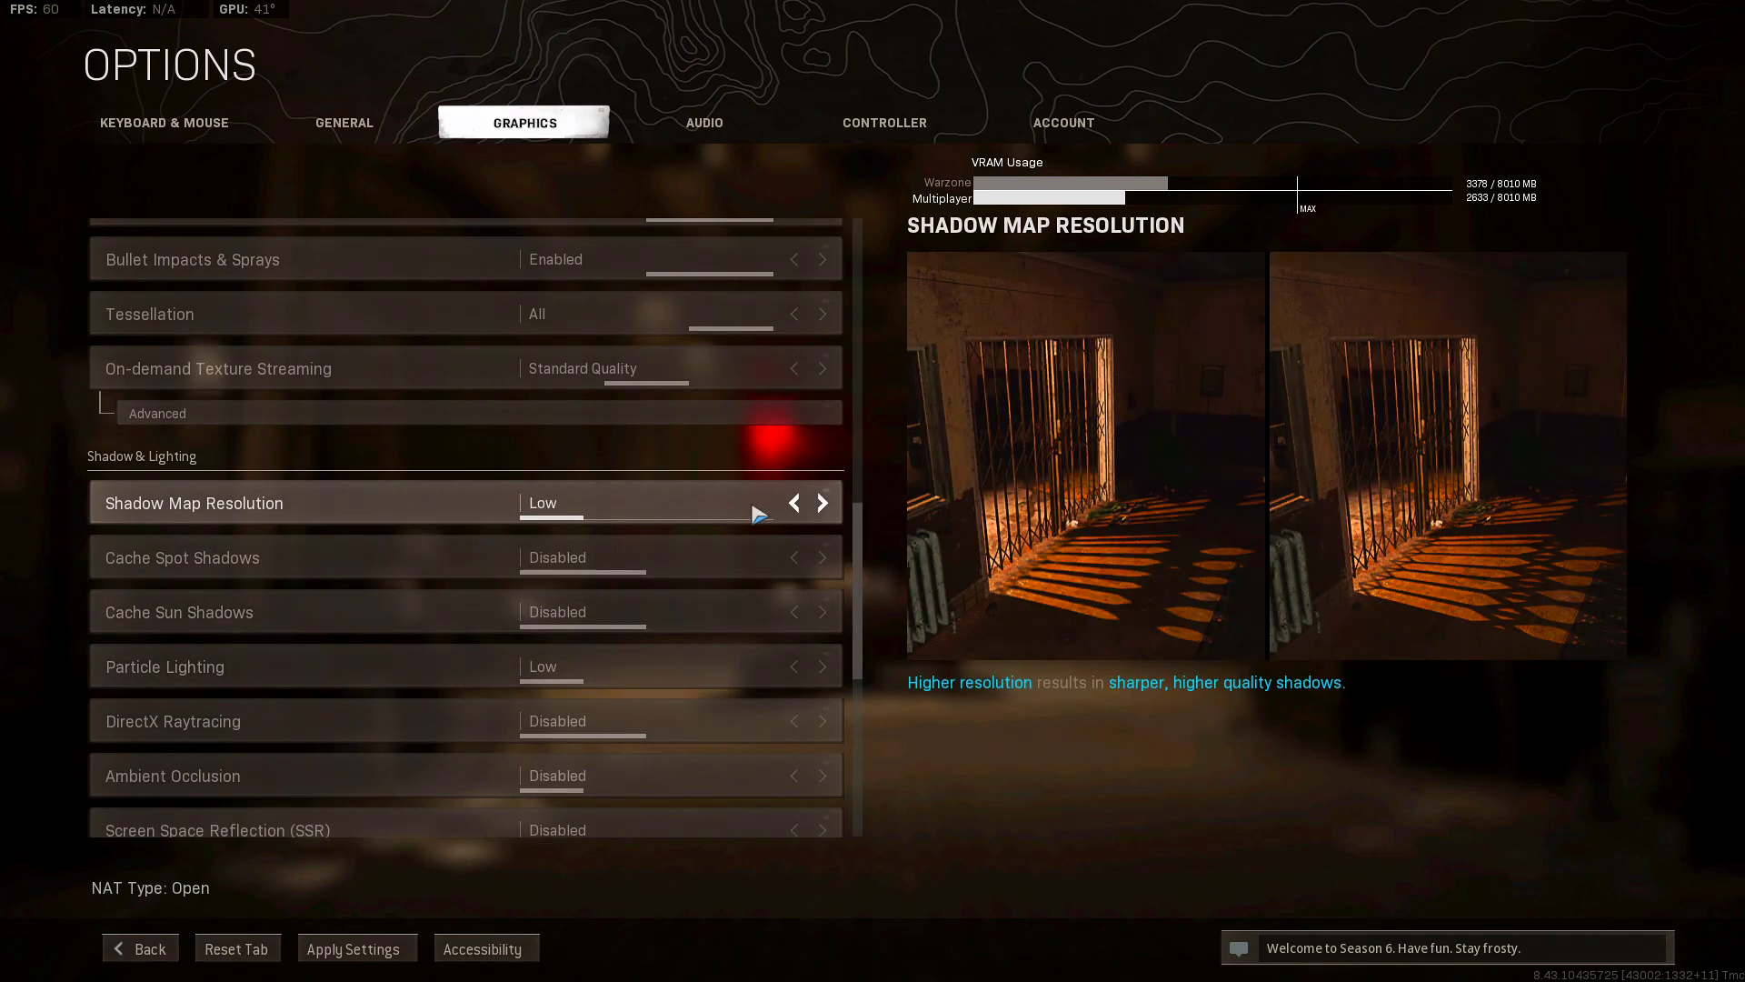
scroll(604, 538, "down", 1)
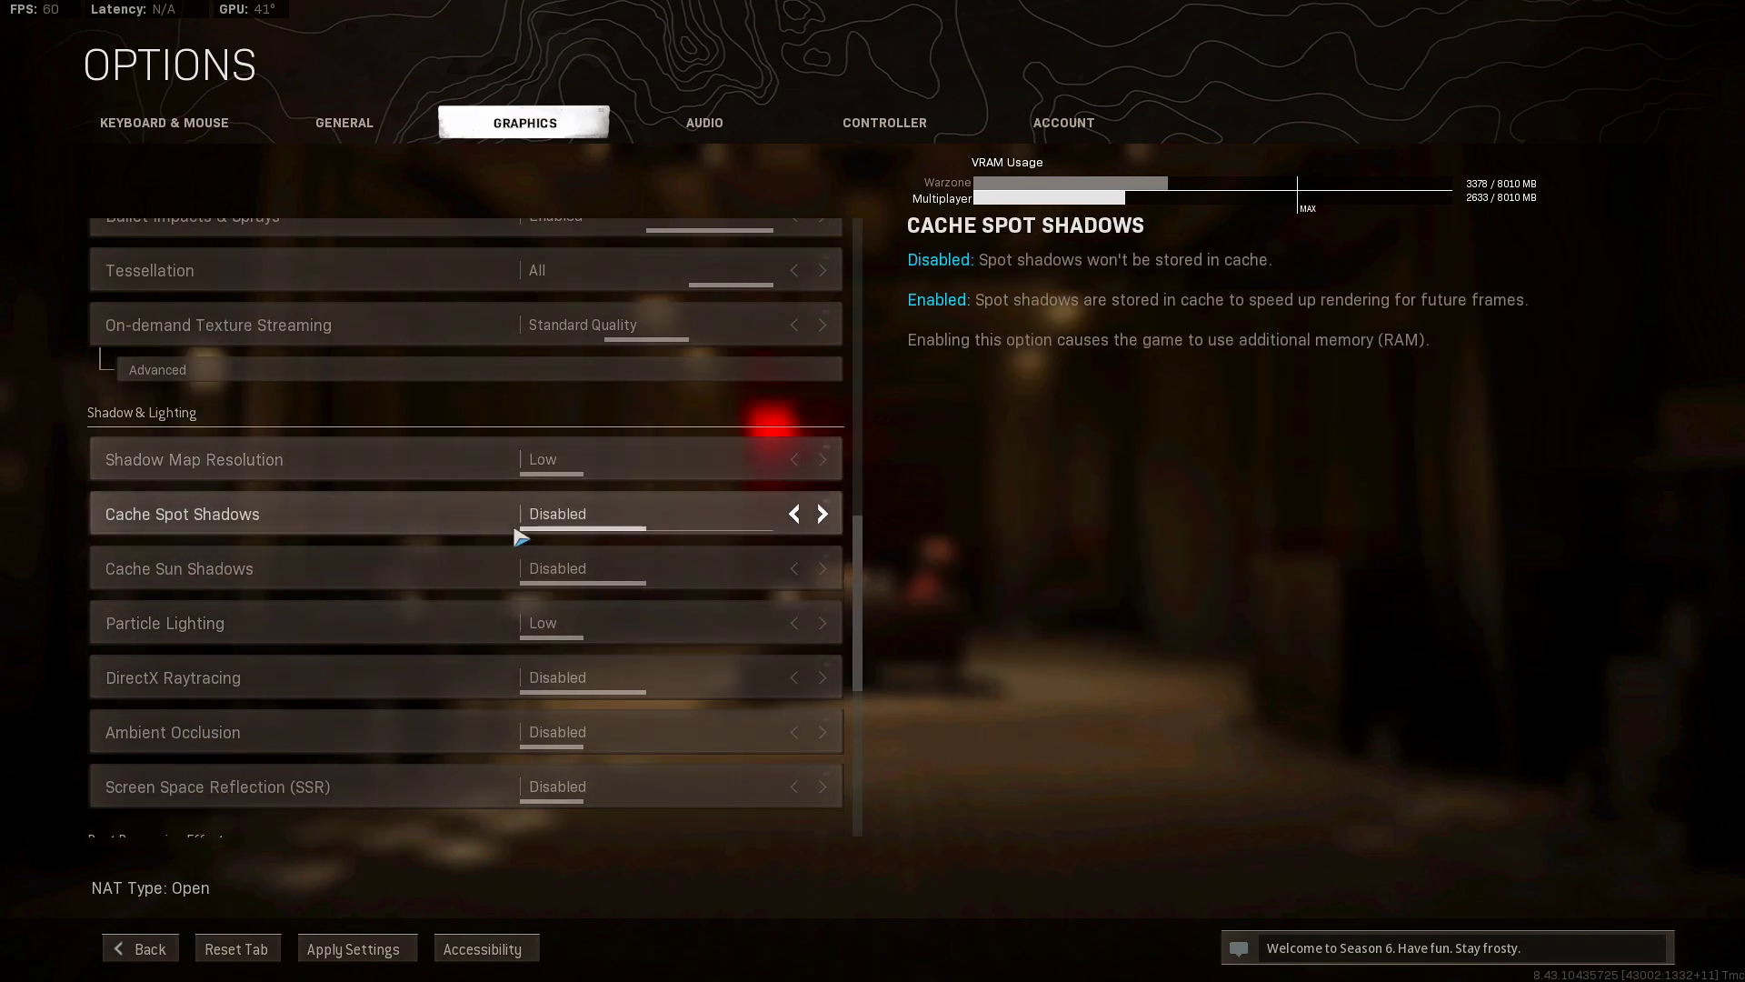
scroll(591, 535, "down", 1)
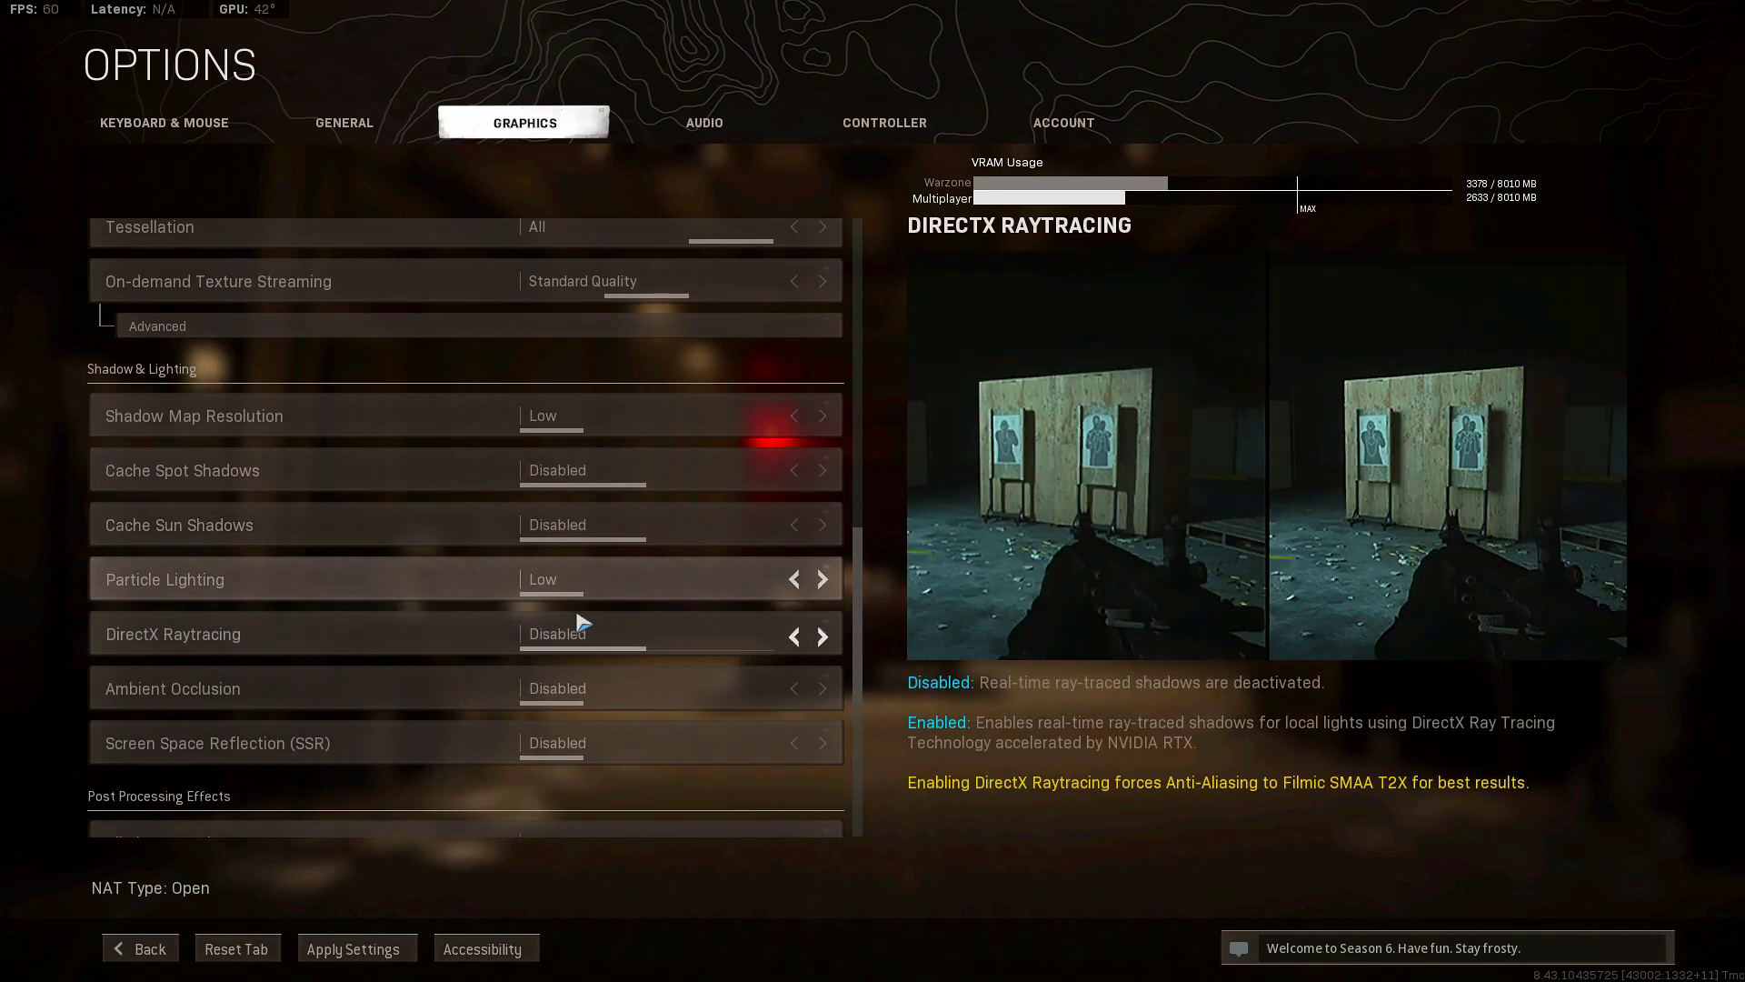
scroll(582, 623, "down", 1)
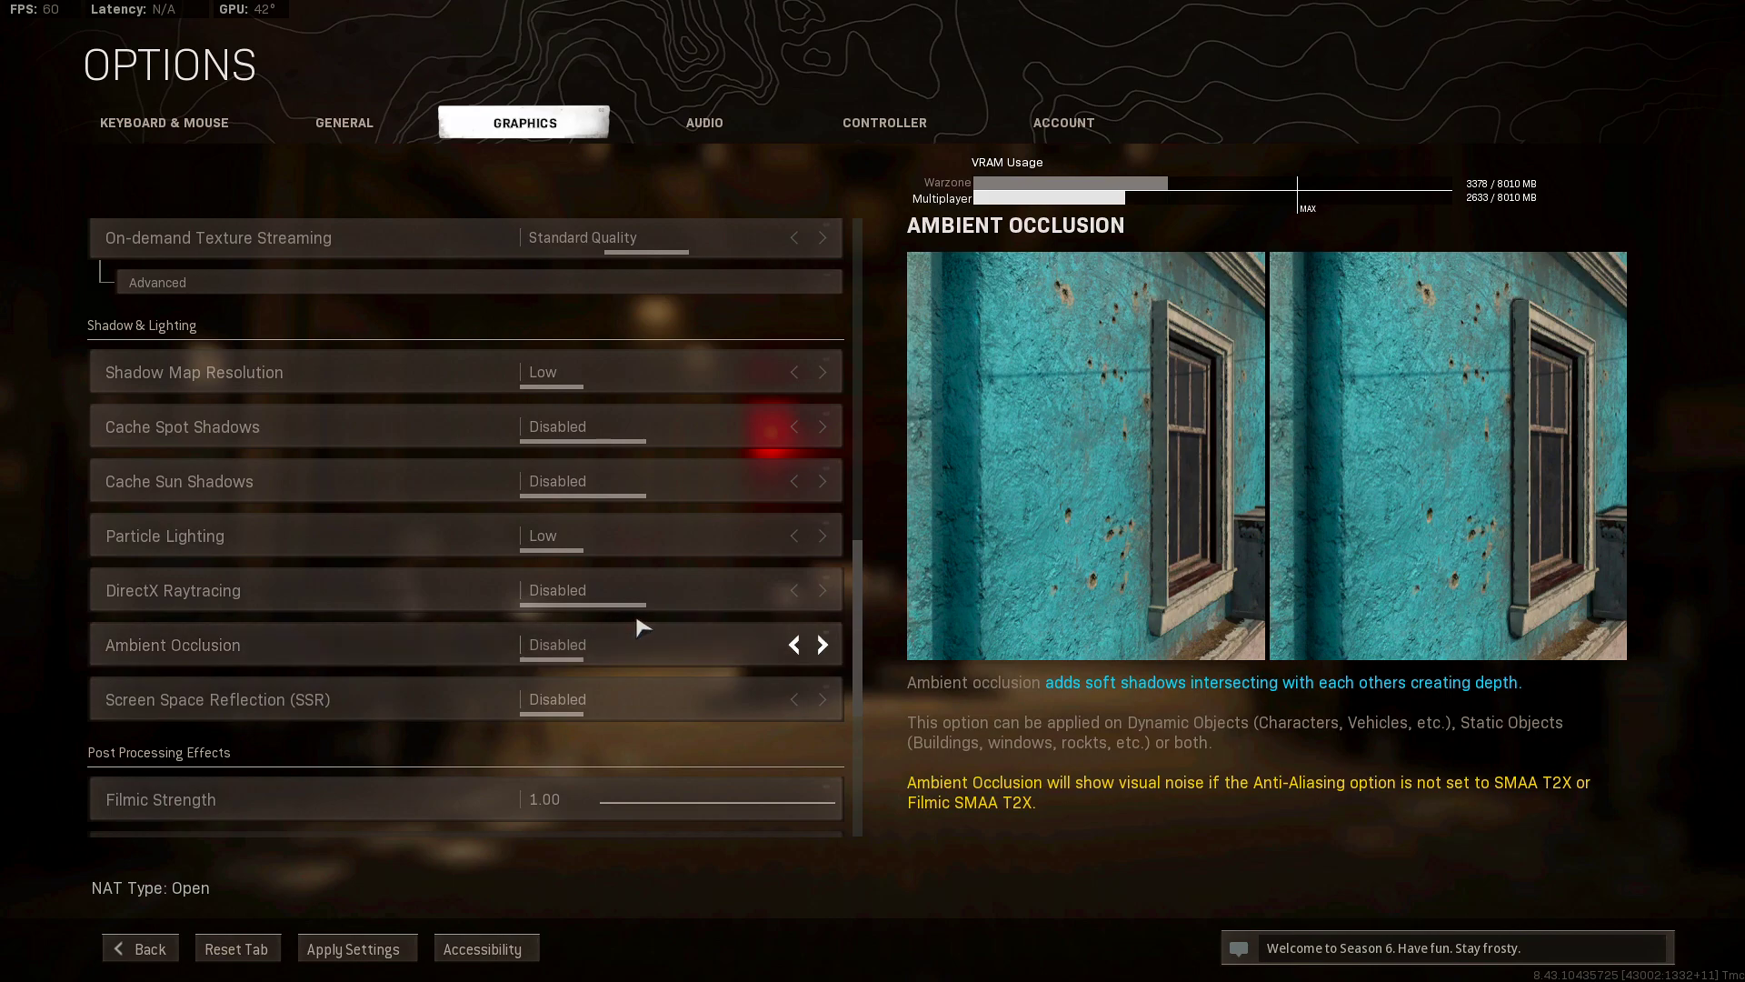
scroll(728, 652, "down", 1)
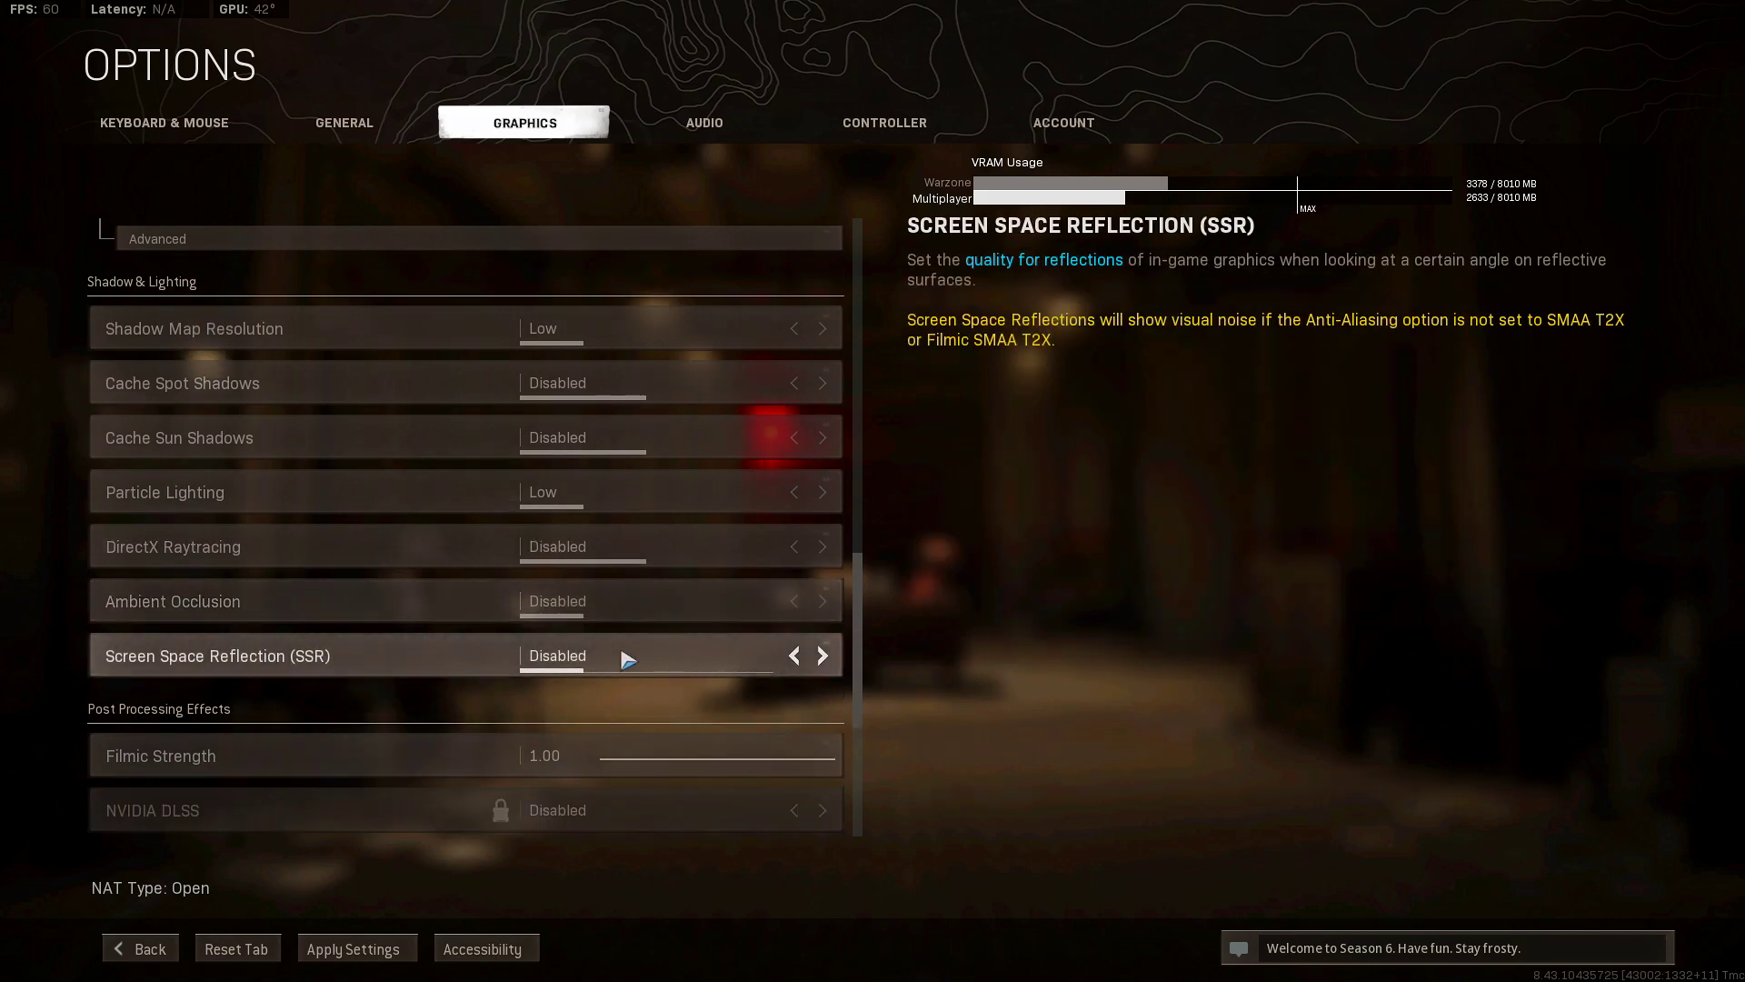
- Review the Post Processing Effects settings from Filmic Strength through Dynamic Resolution, including anti-aliasing, motion blur and film grain
scroll(593, 669, "down", 1)
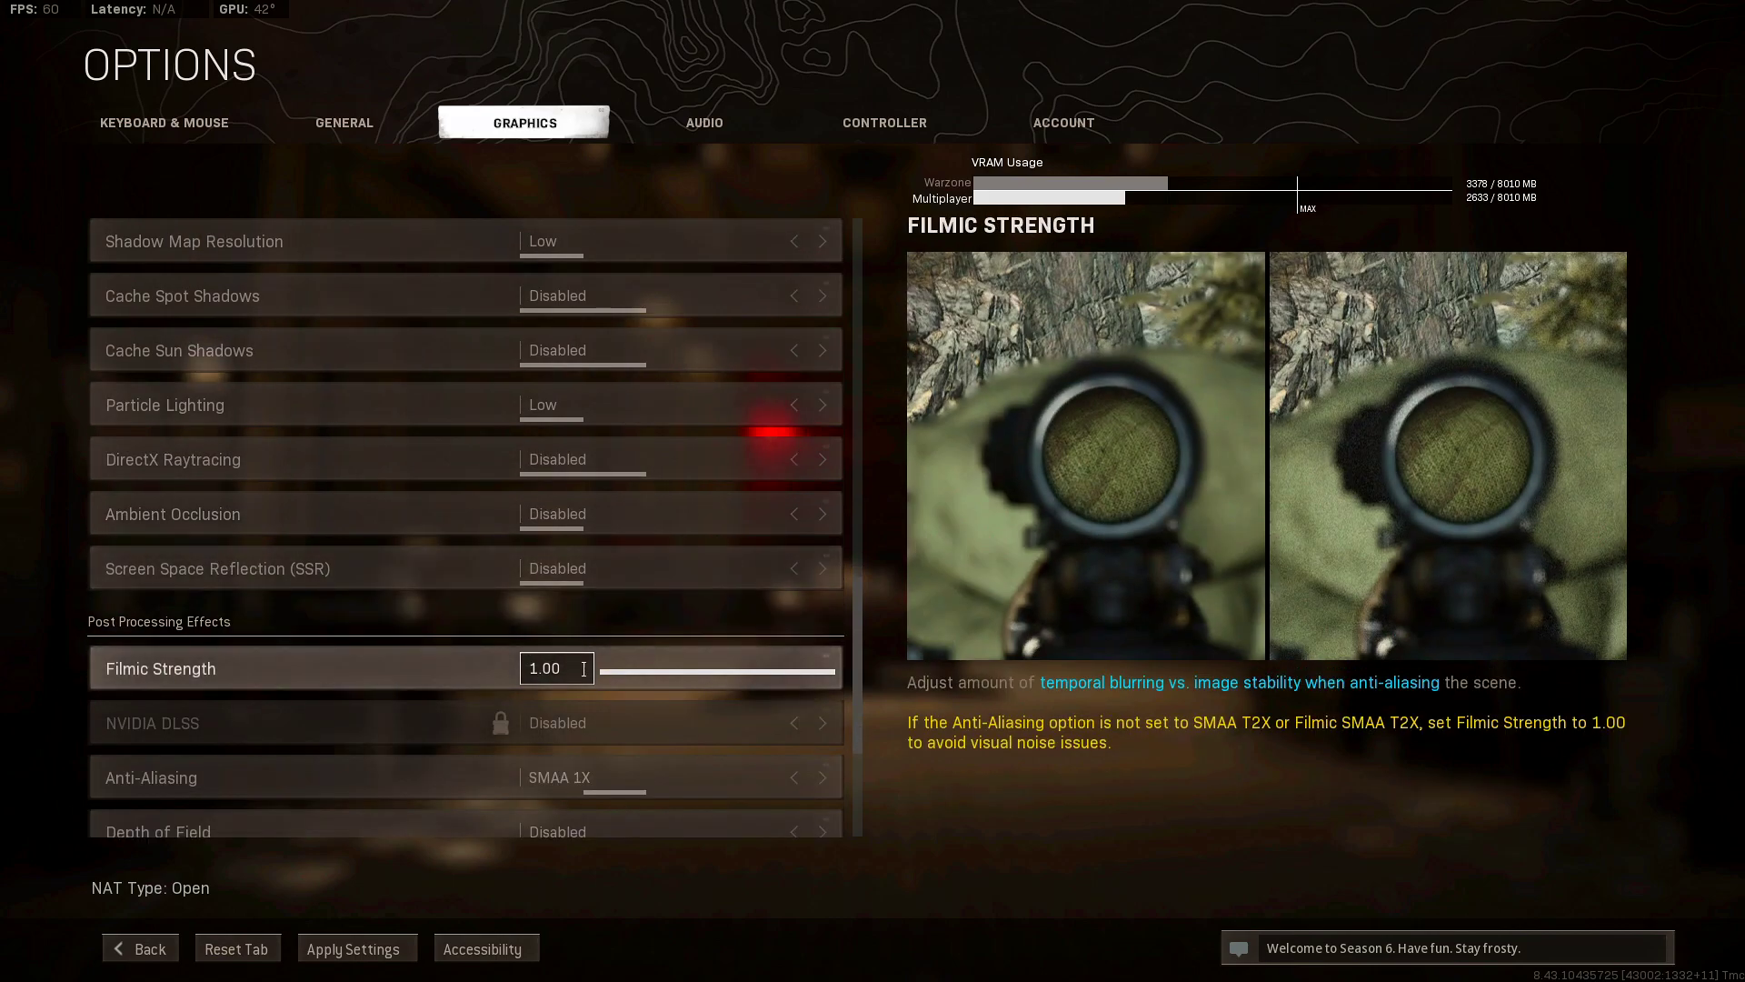
scroll(555, 677, "down", 1)
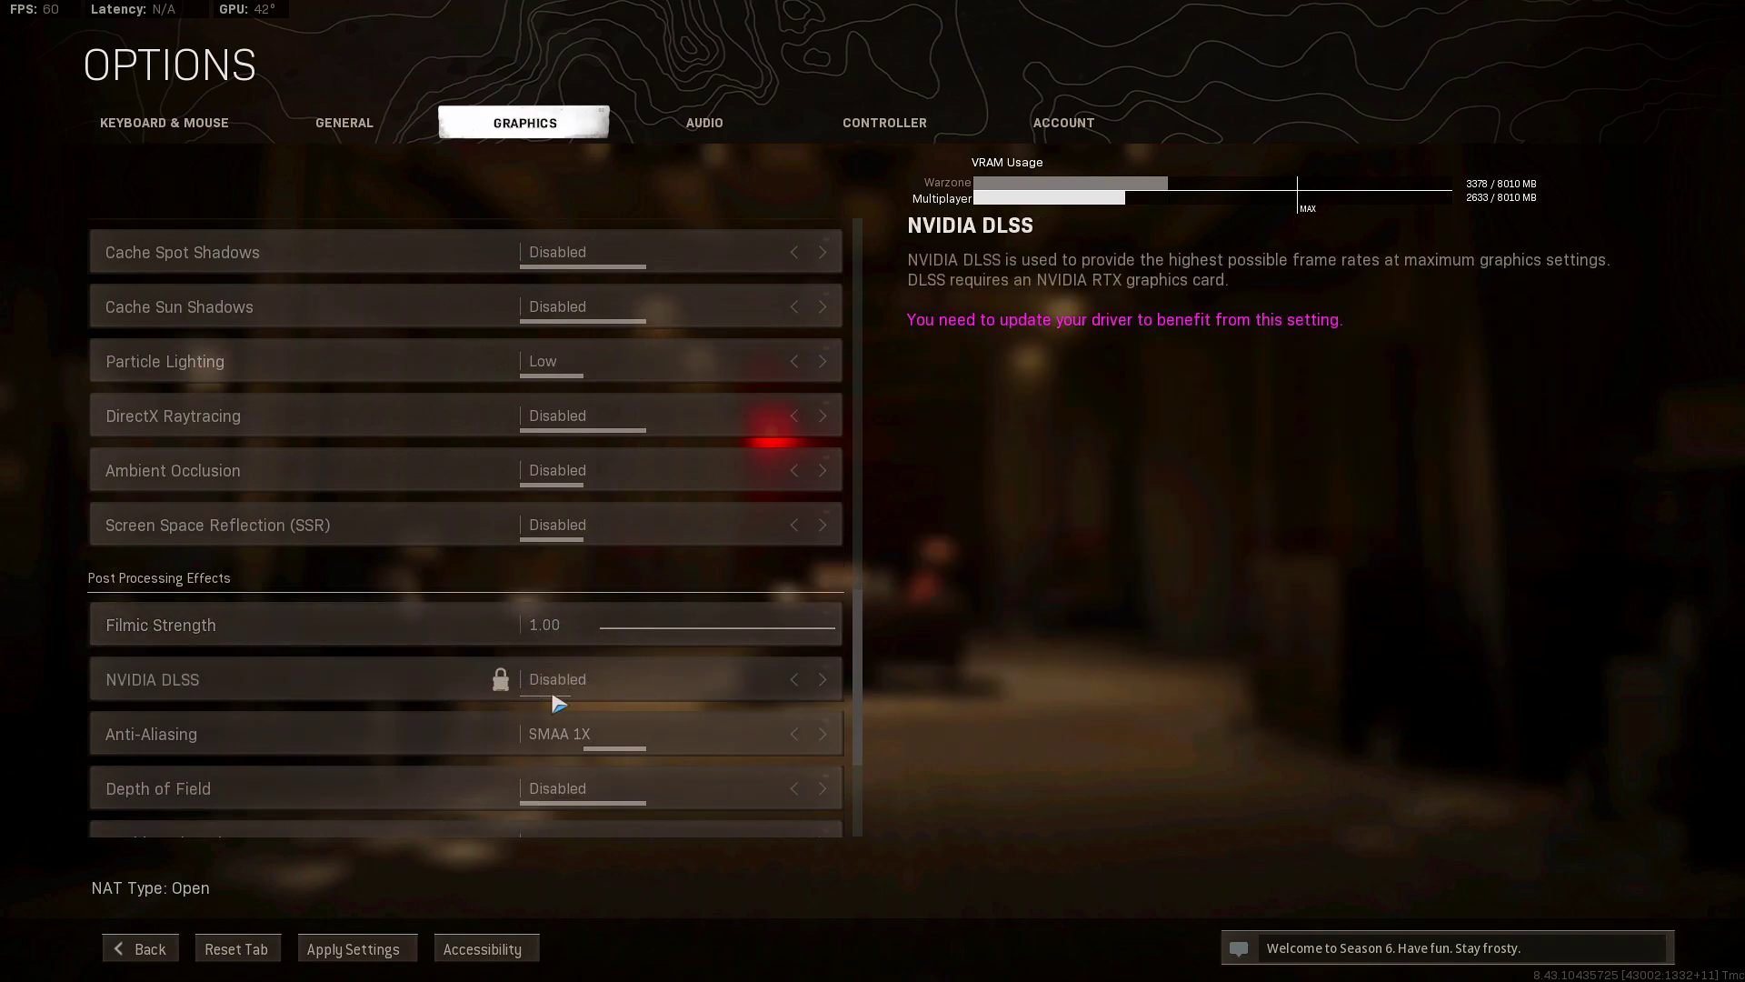
scroll(558, 704, "down", 1)
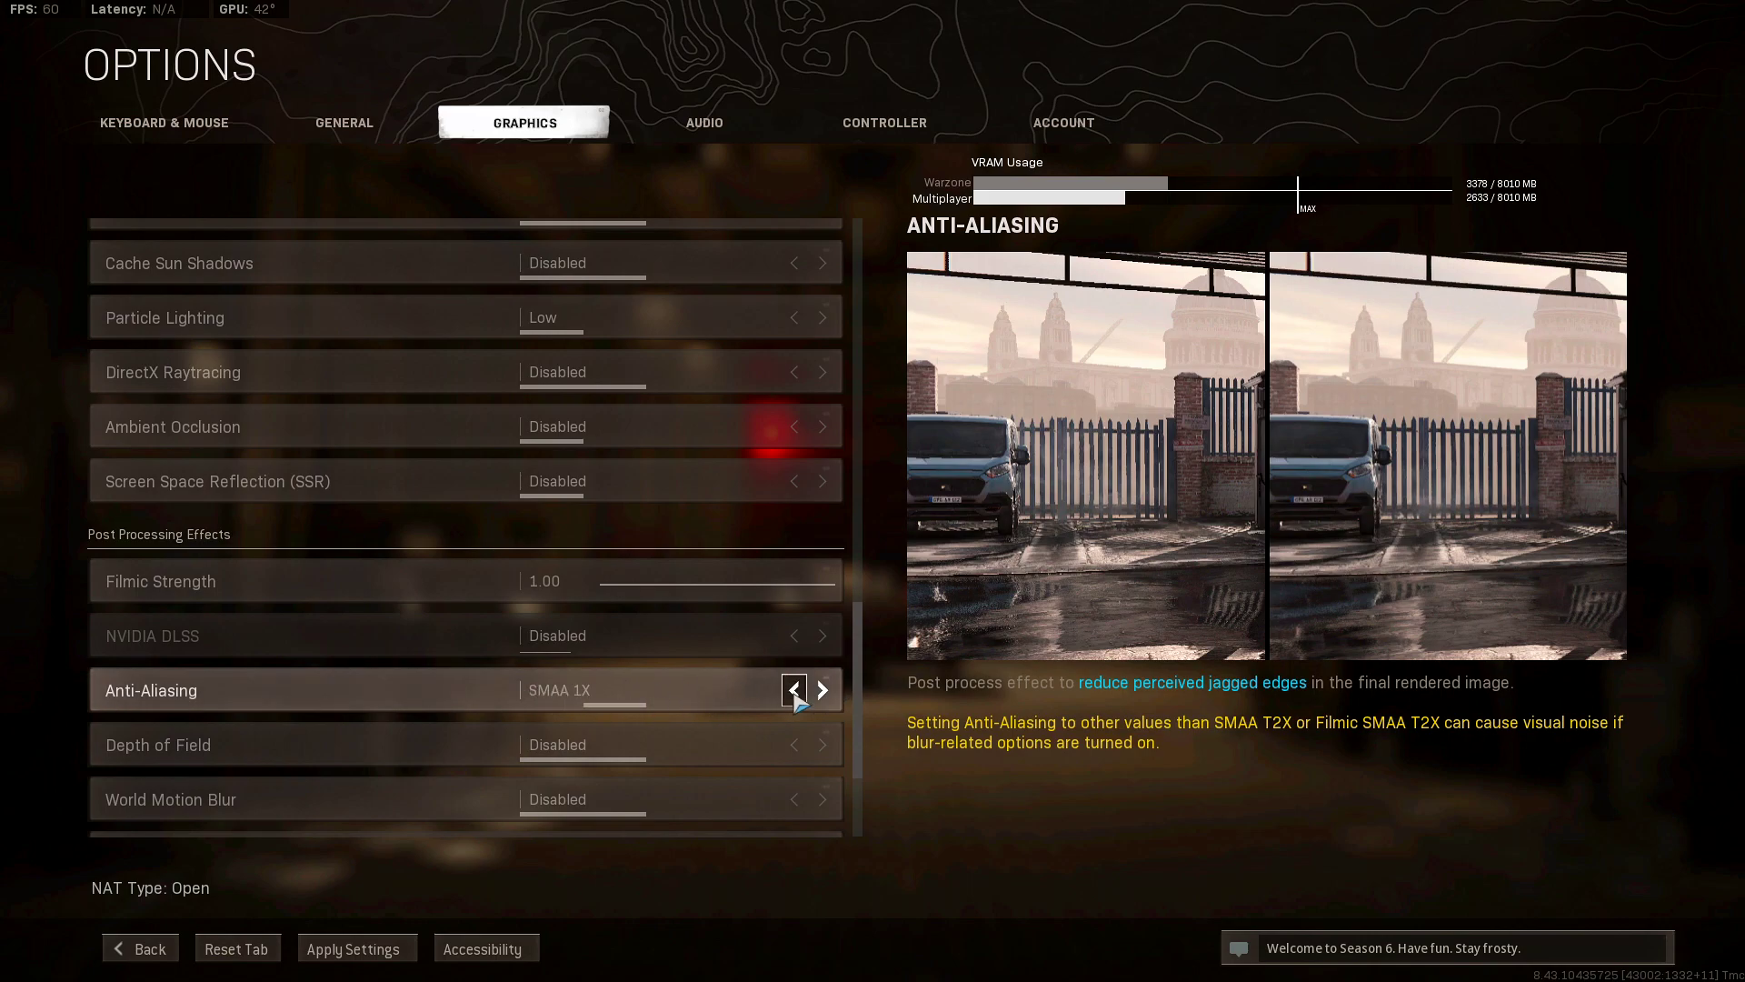
scroll(766, 710, "down", 1)
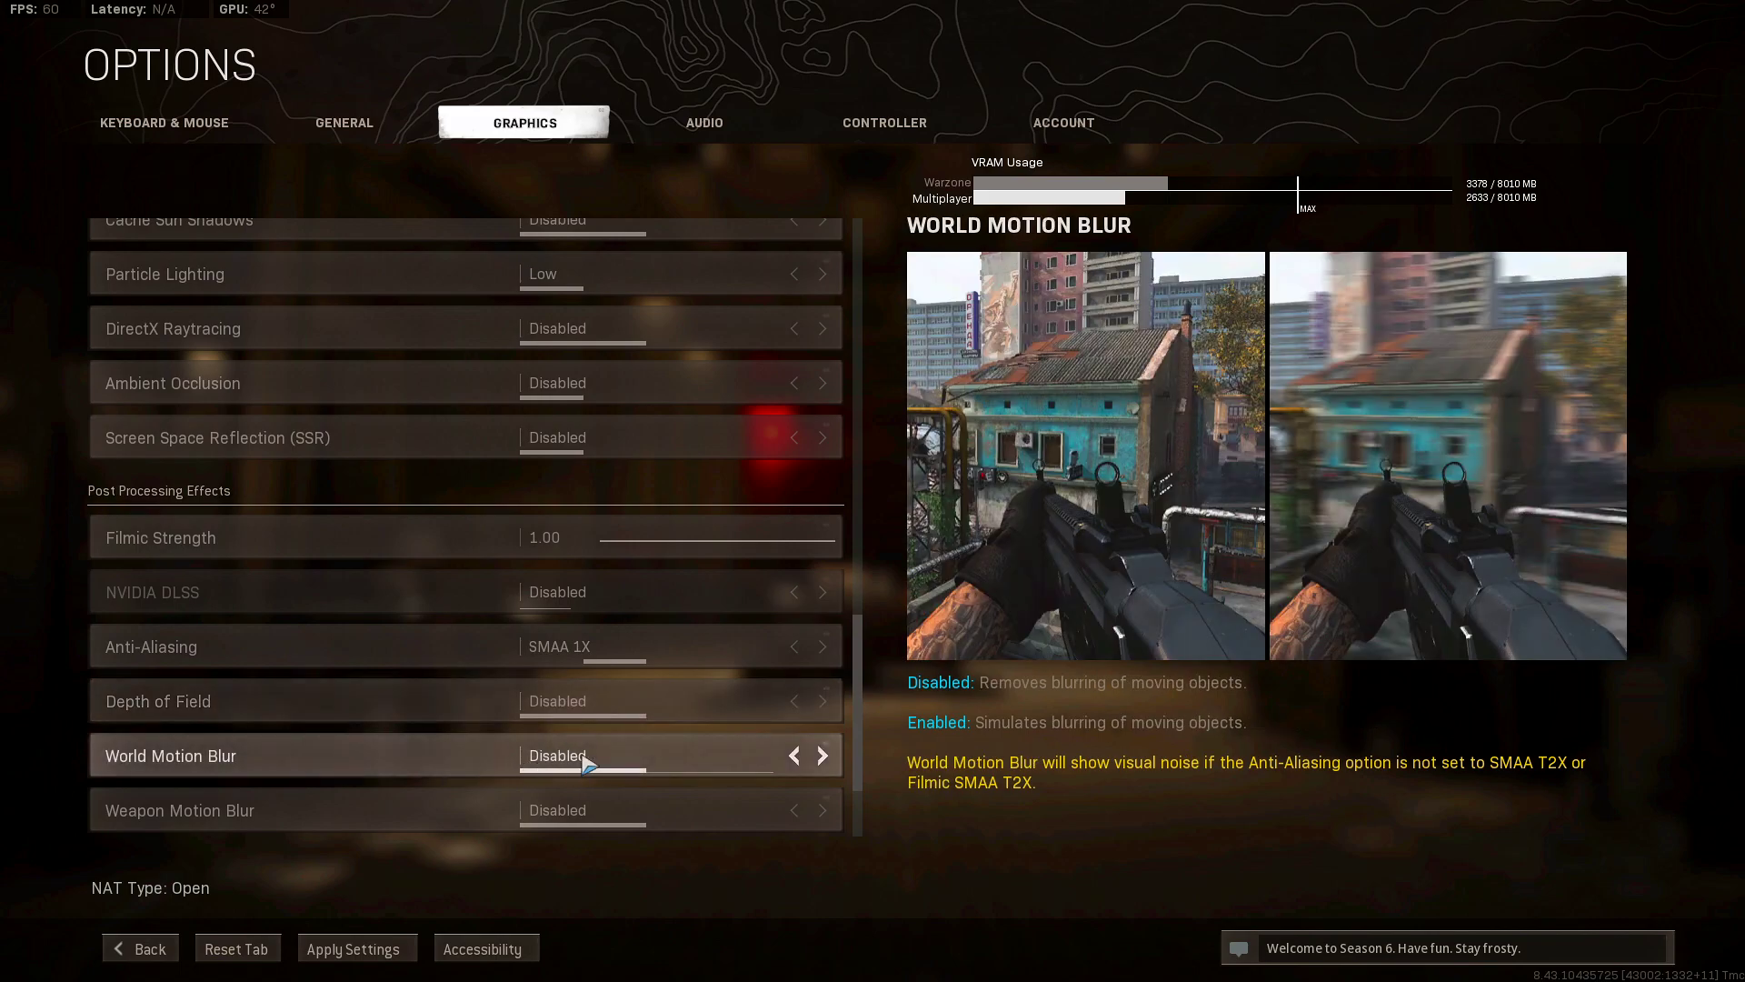
scroll(593, 767, "down", 1)
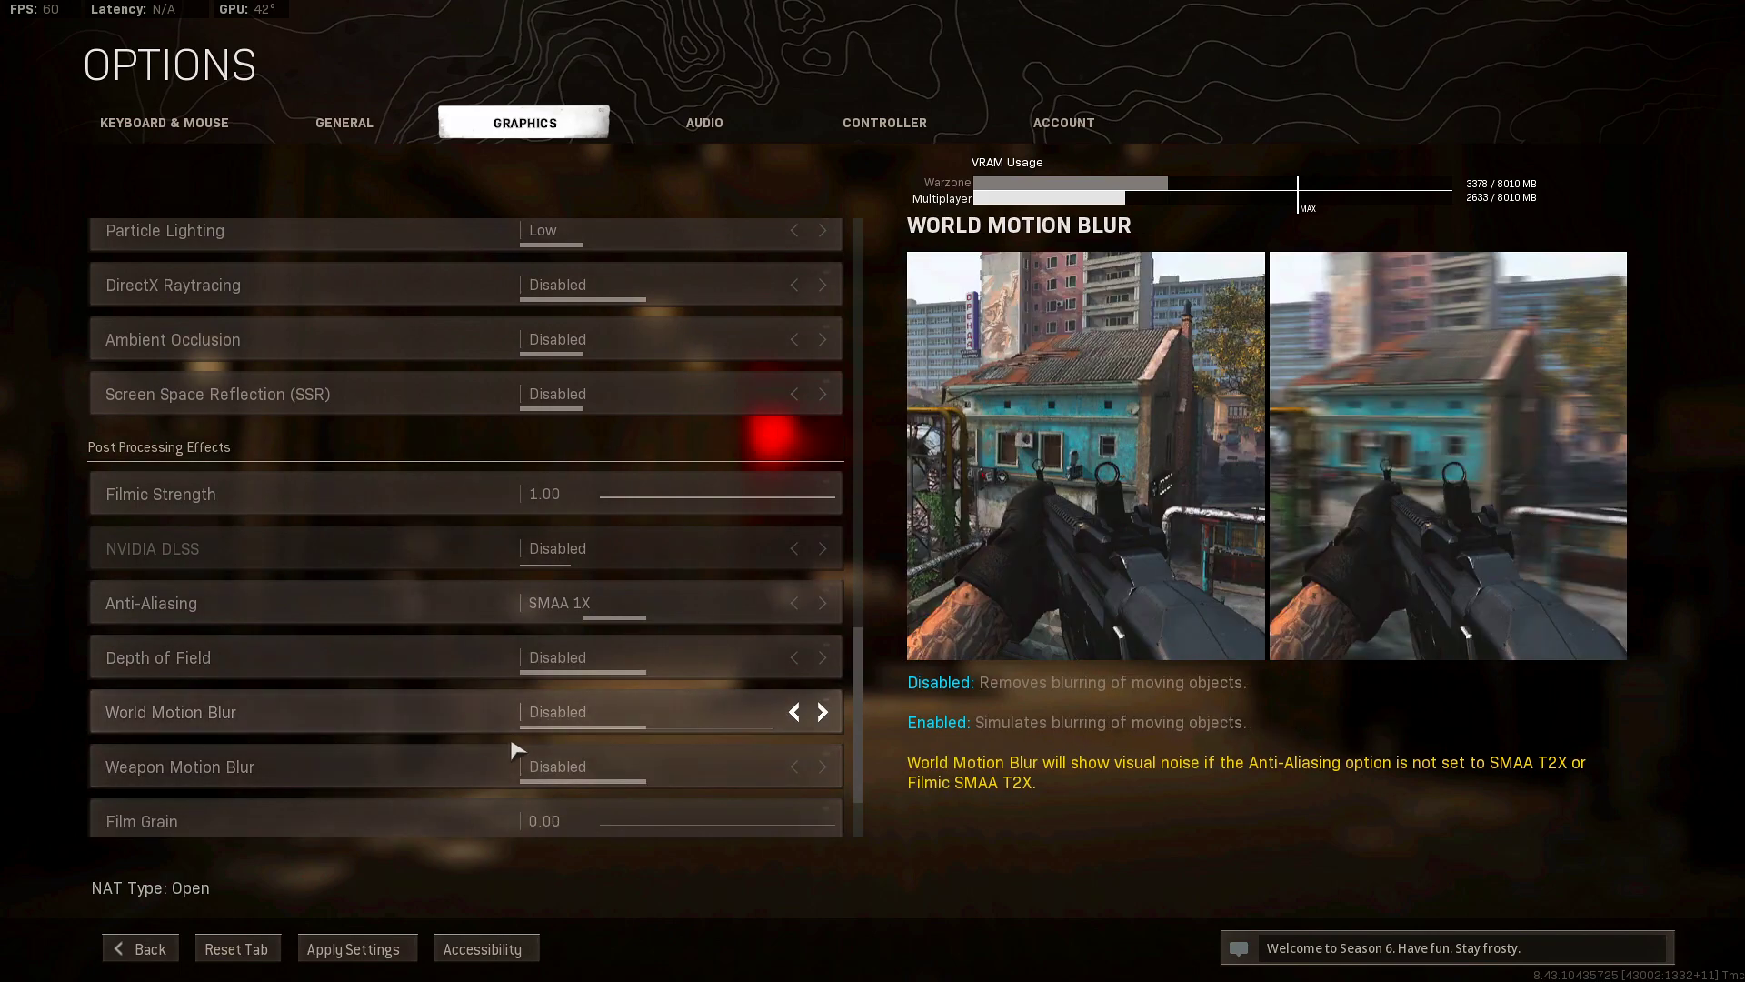
scroll(436, 751, "down", 1)
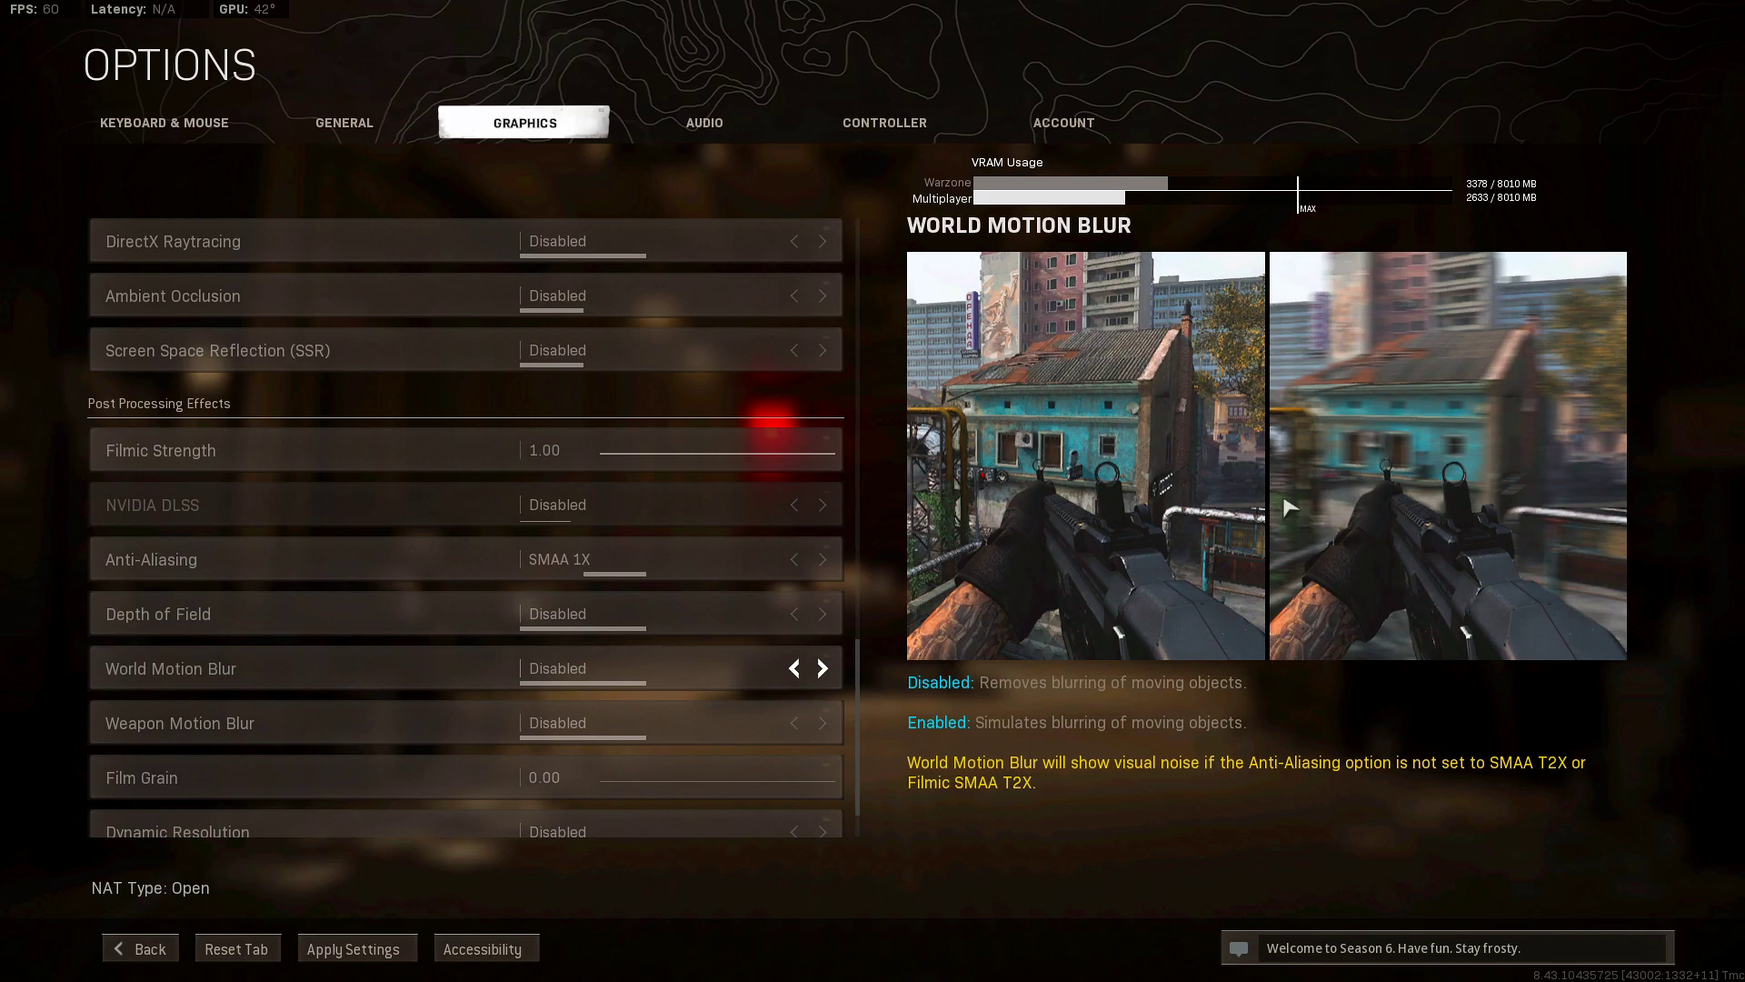
scroll(582, 727, "down", 1)
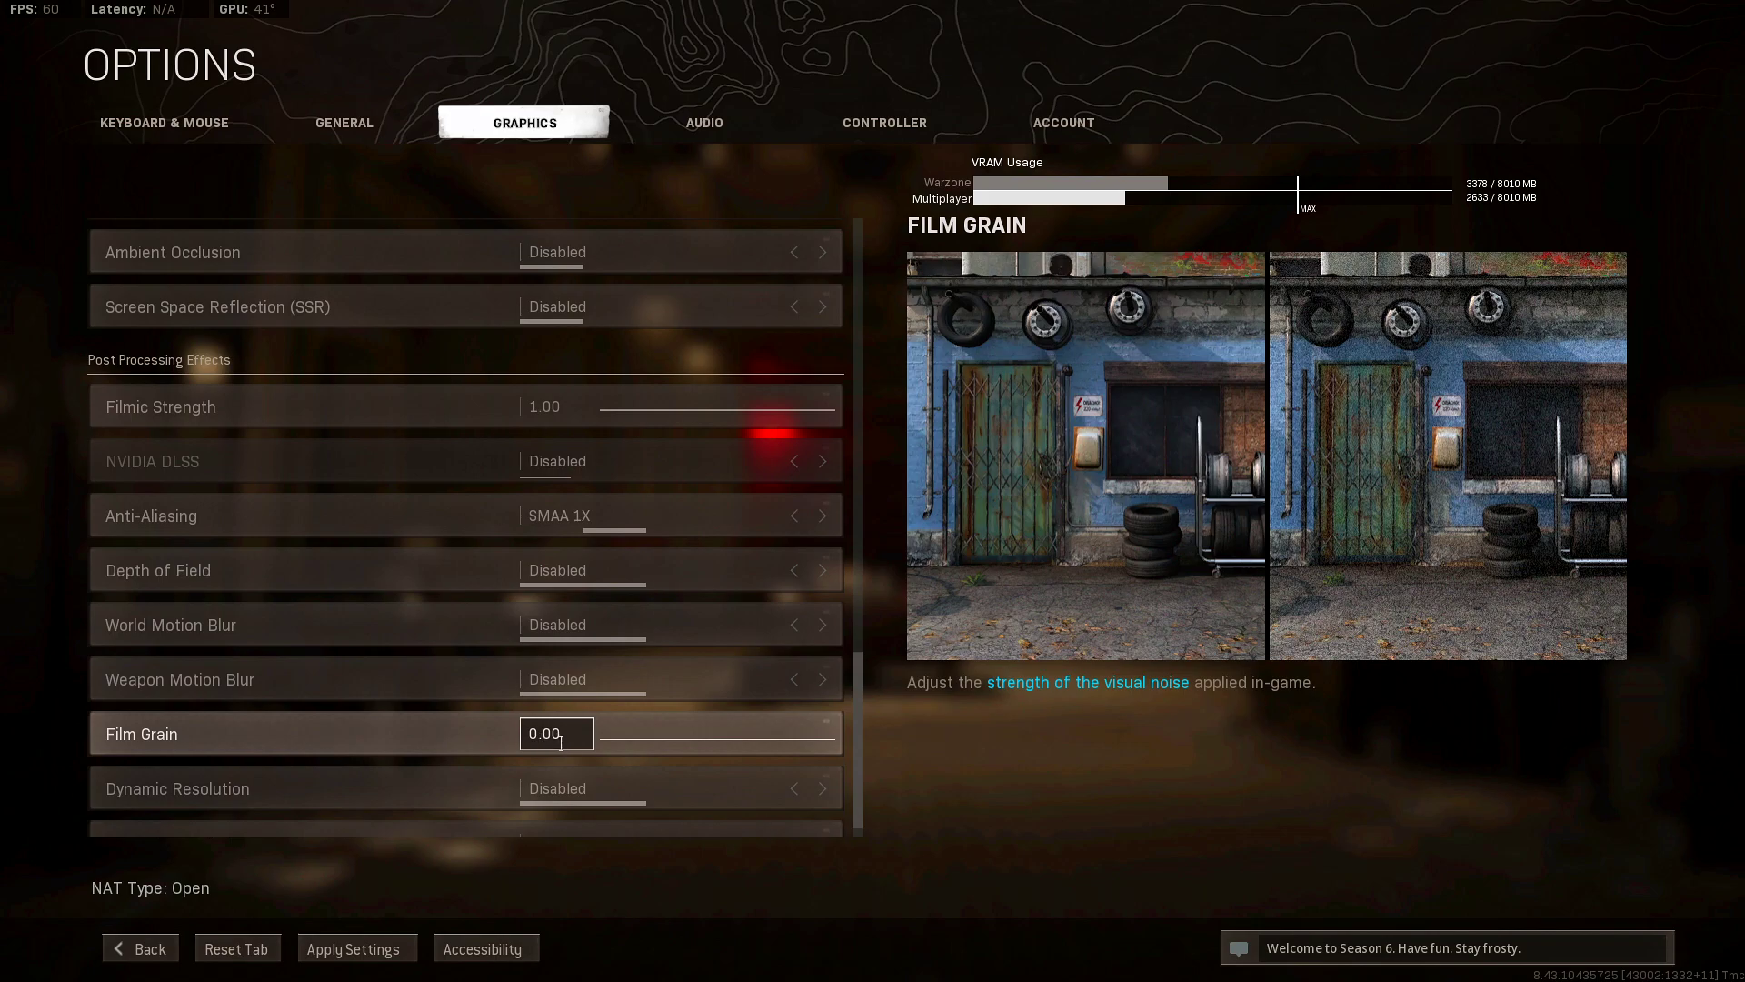
scroll(562, 750, "down", 1)
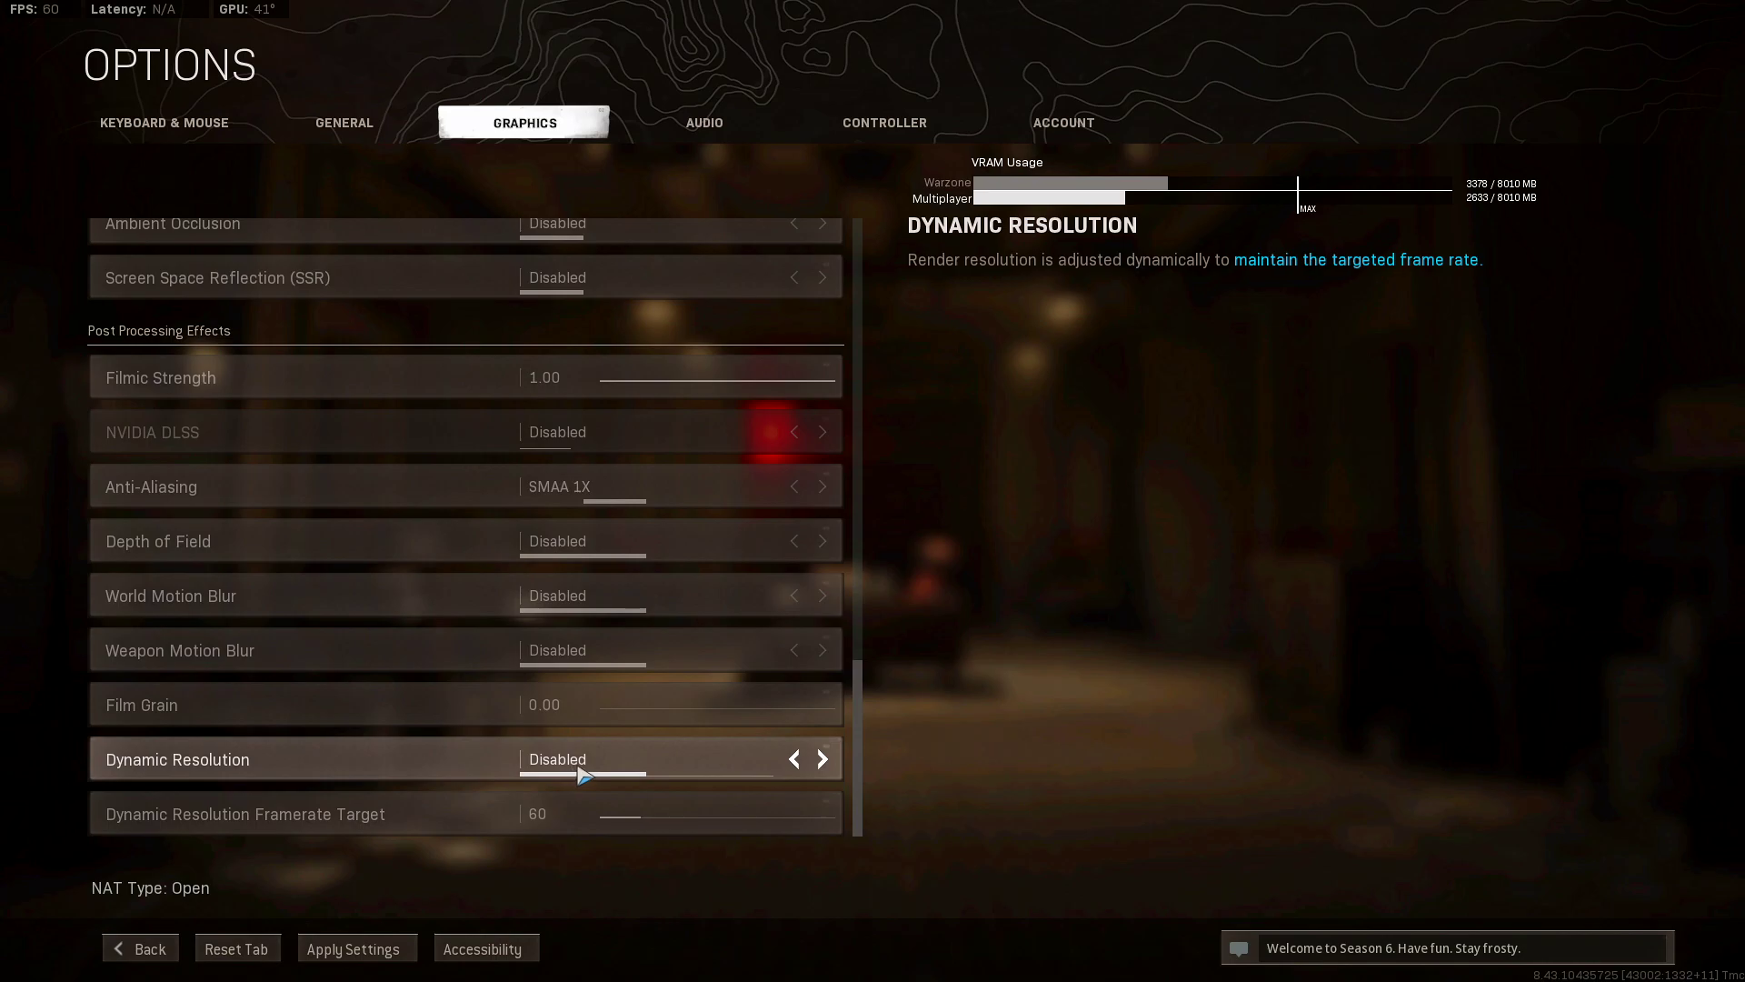
- Try enabling Dynamic Resolution with a framerate target of 300, and disable it again with the target lowered
left_click_drag(618, 818, 857, 824)
left_click(793, 759)
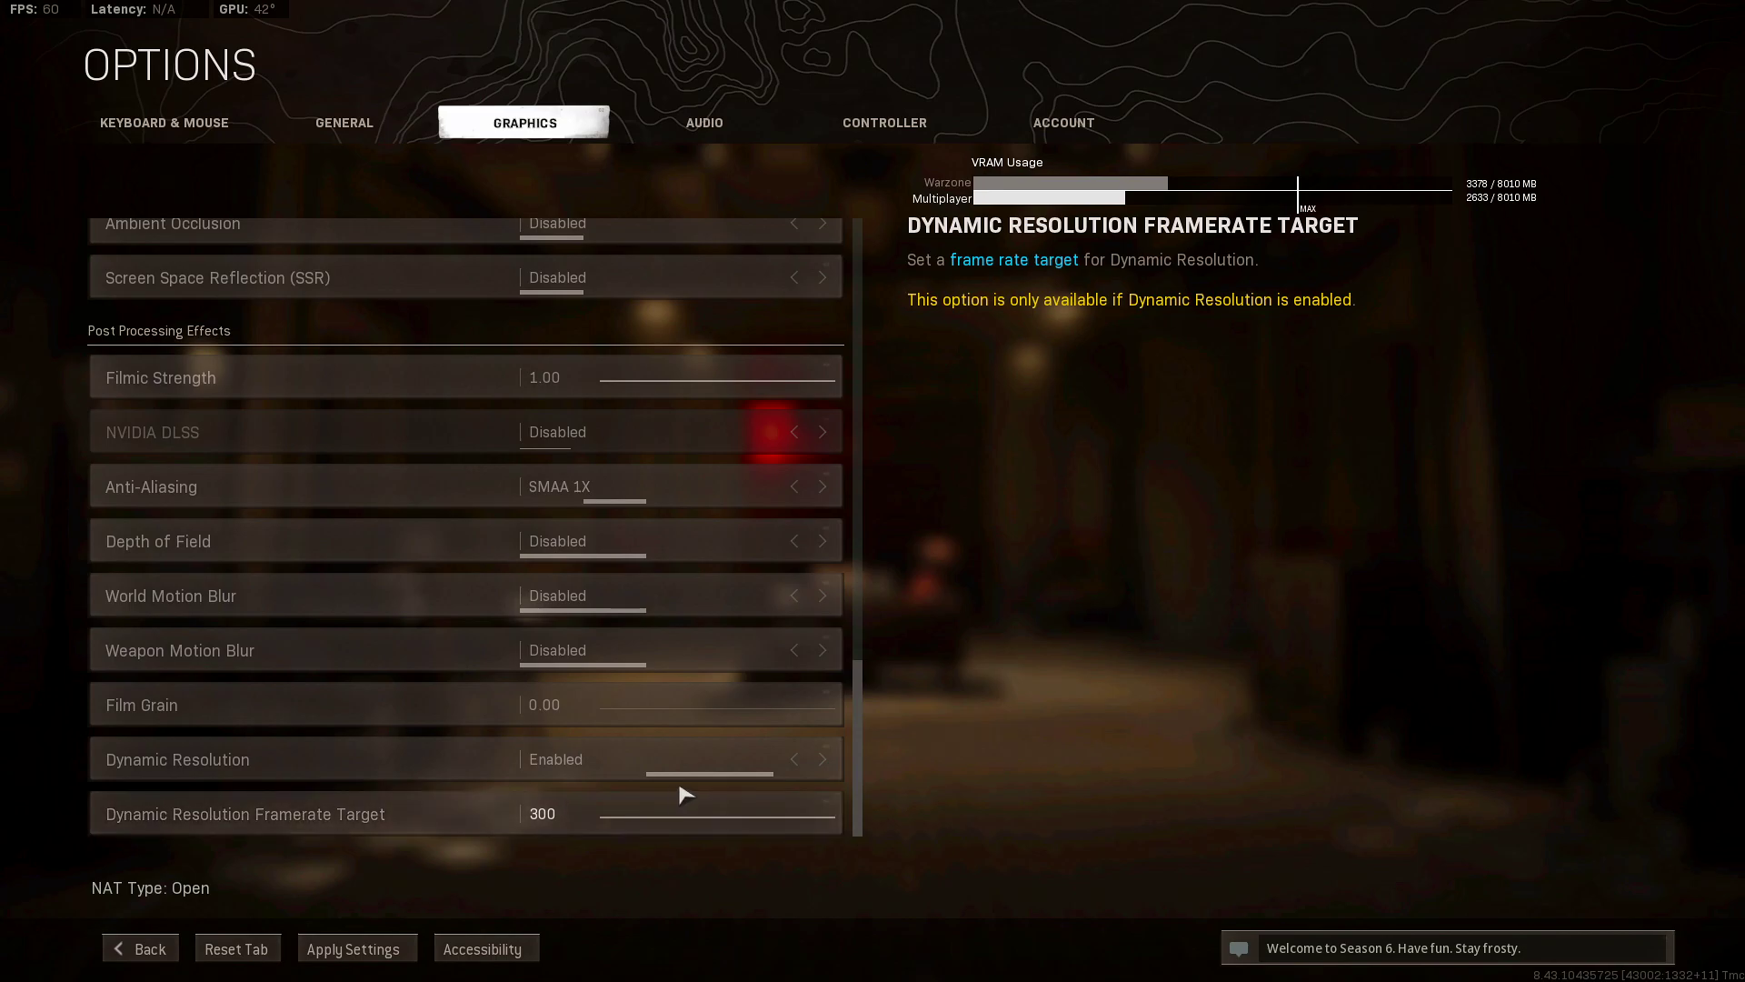
left_click(793, 761)
left_click_drag(805, 818, 584, 843)
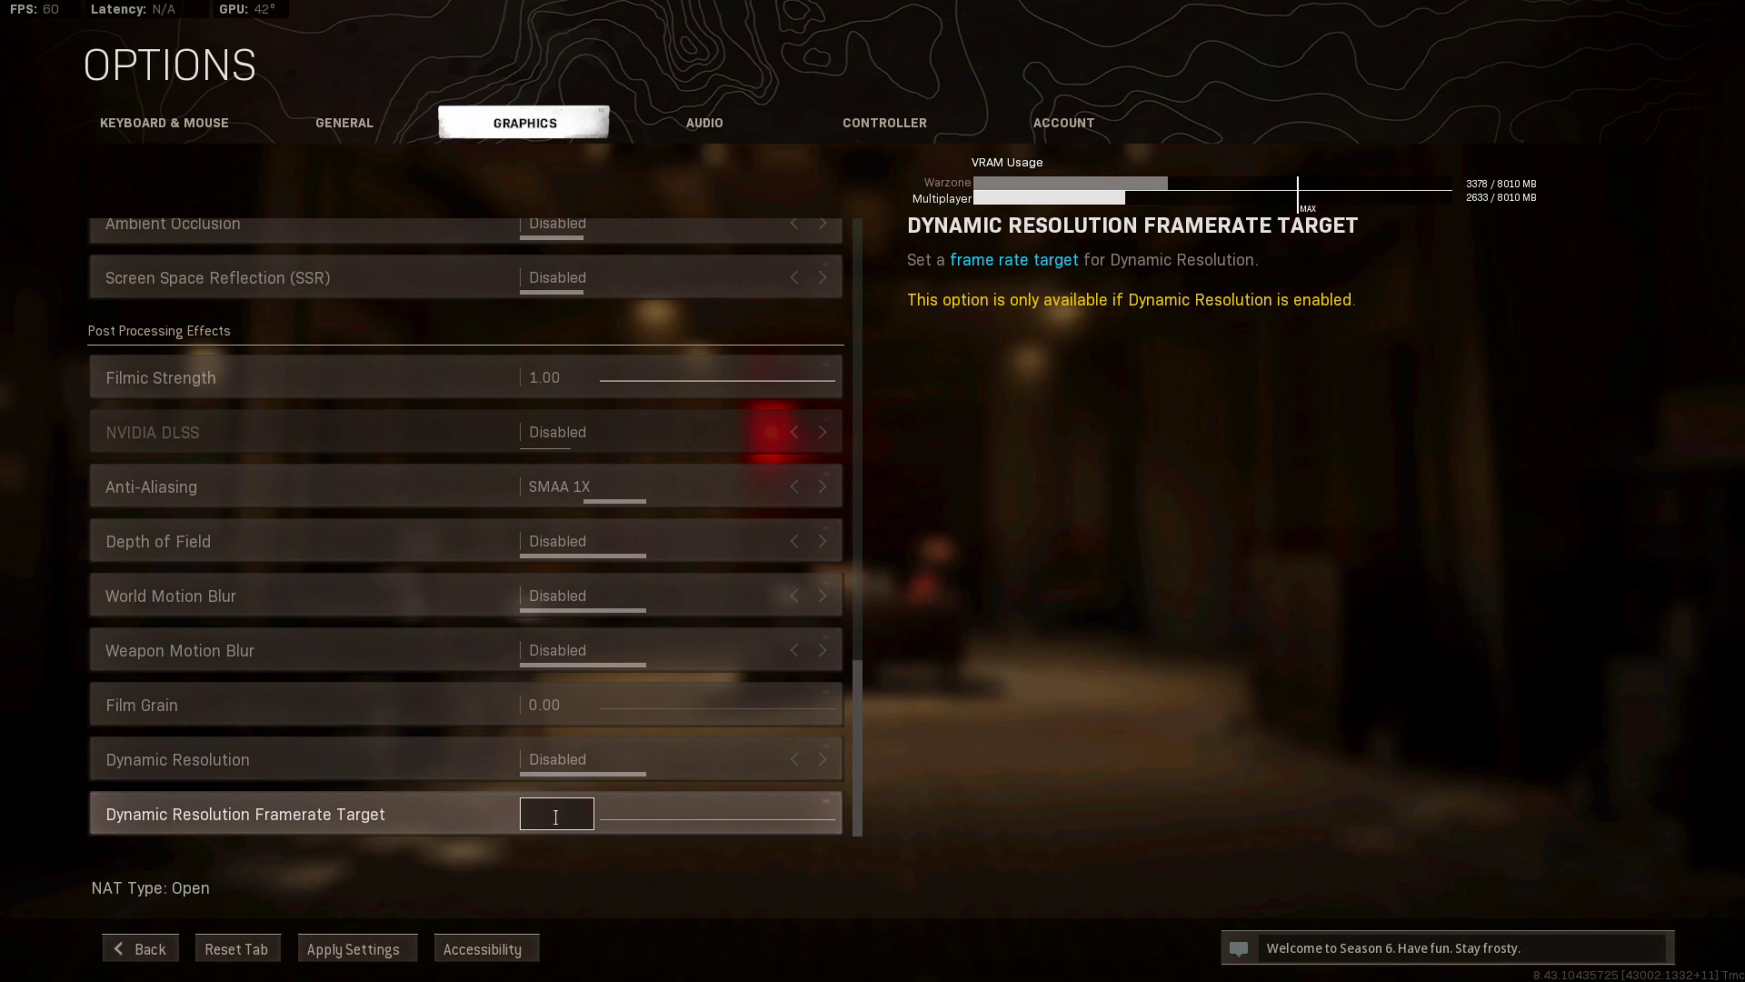
- Discard the unsaved graphics changes and review the audio options from the volume levels through voice chat and War Tracks
scroll(663, 799, "up", 15)
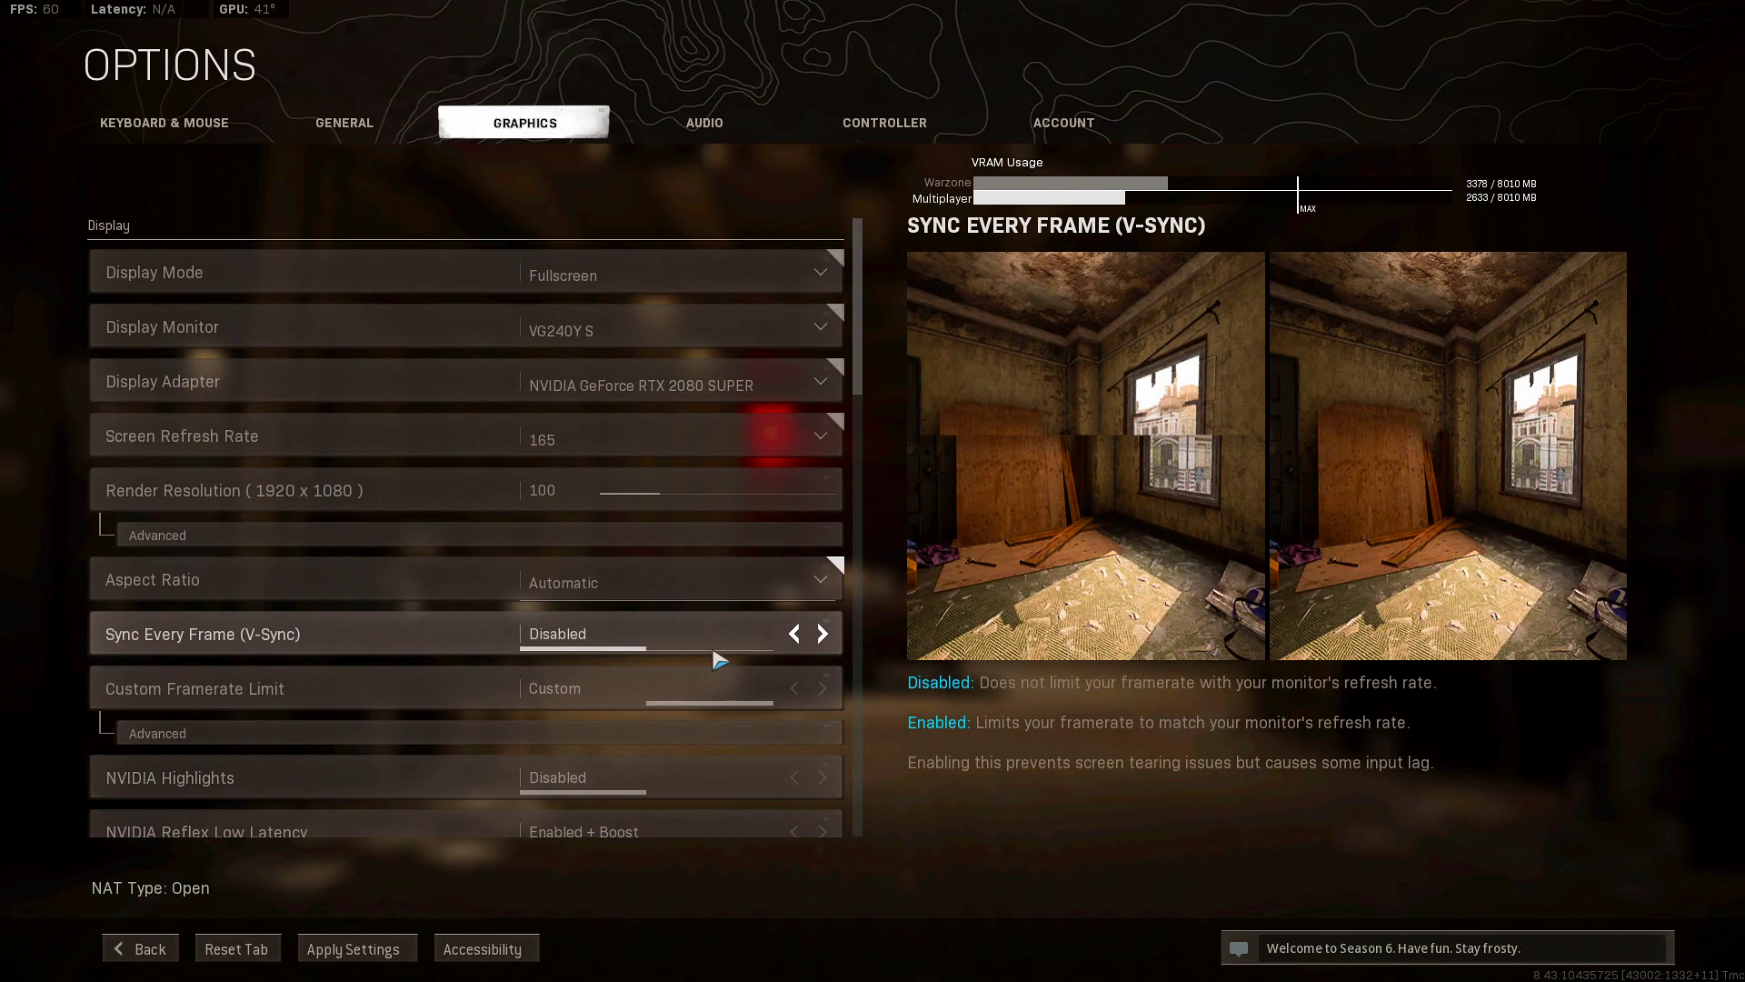
left_click(705, 122)
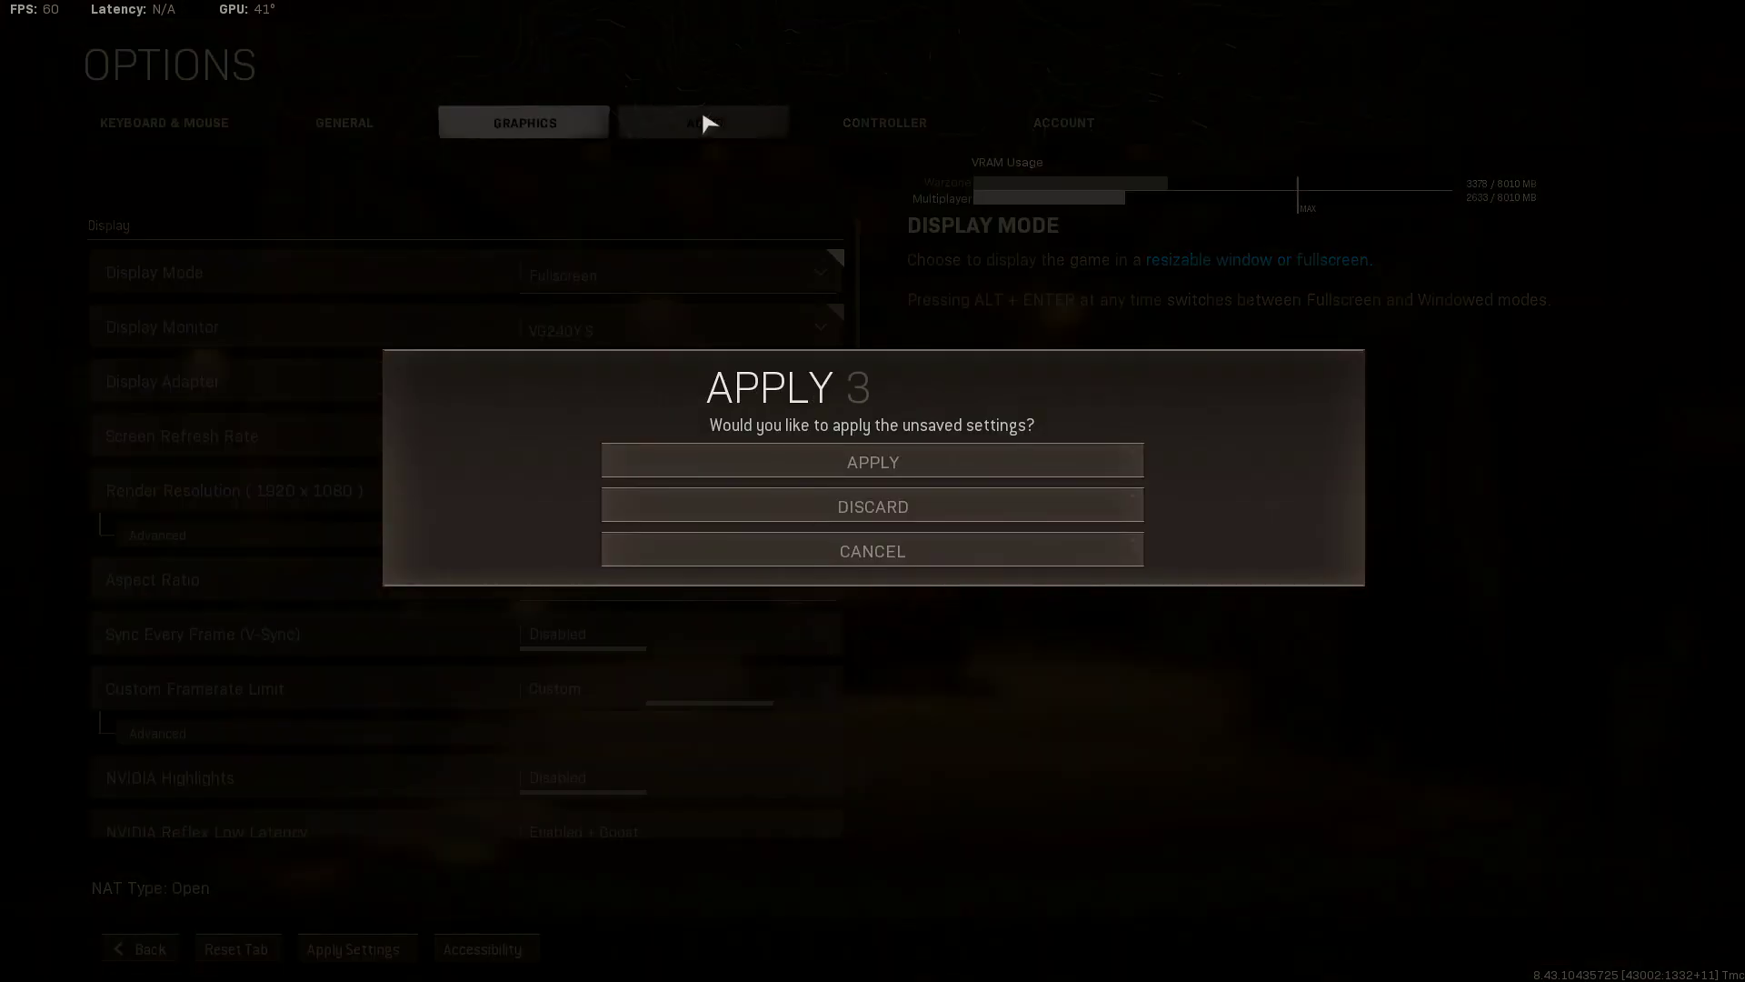
left_click(906, 515)
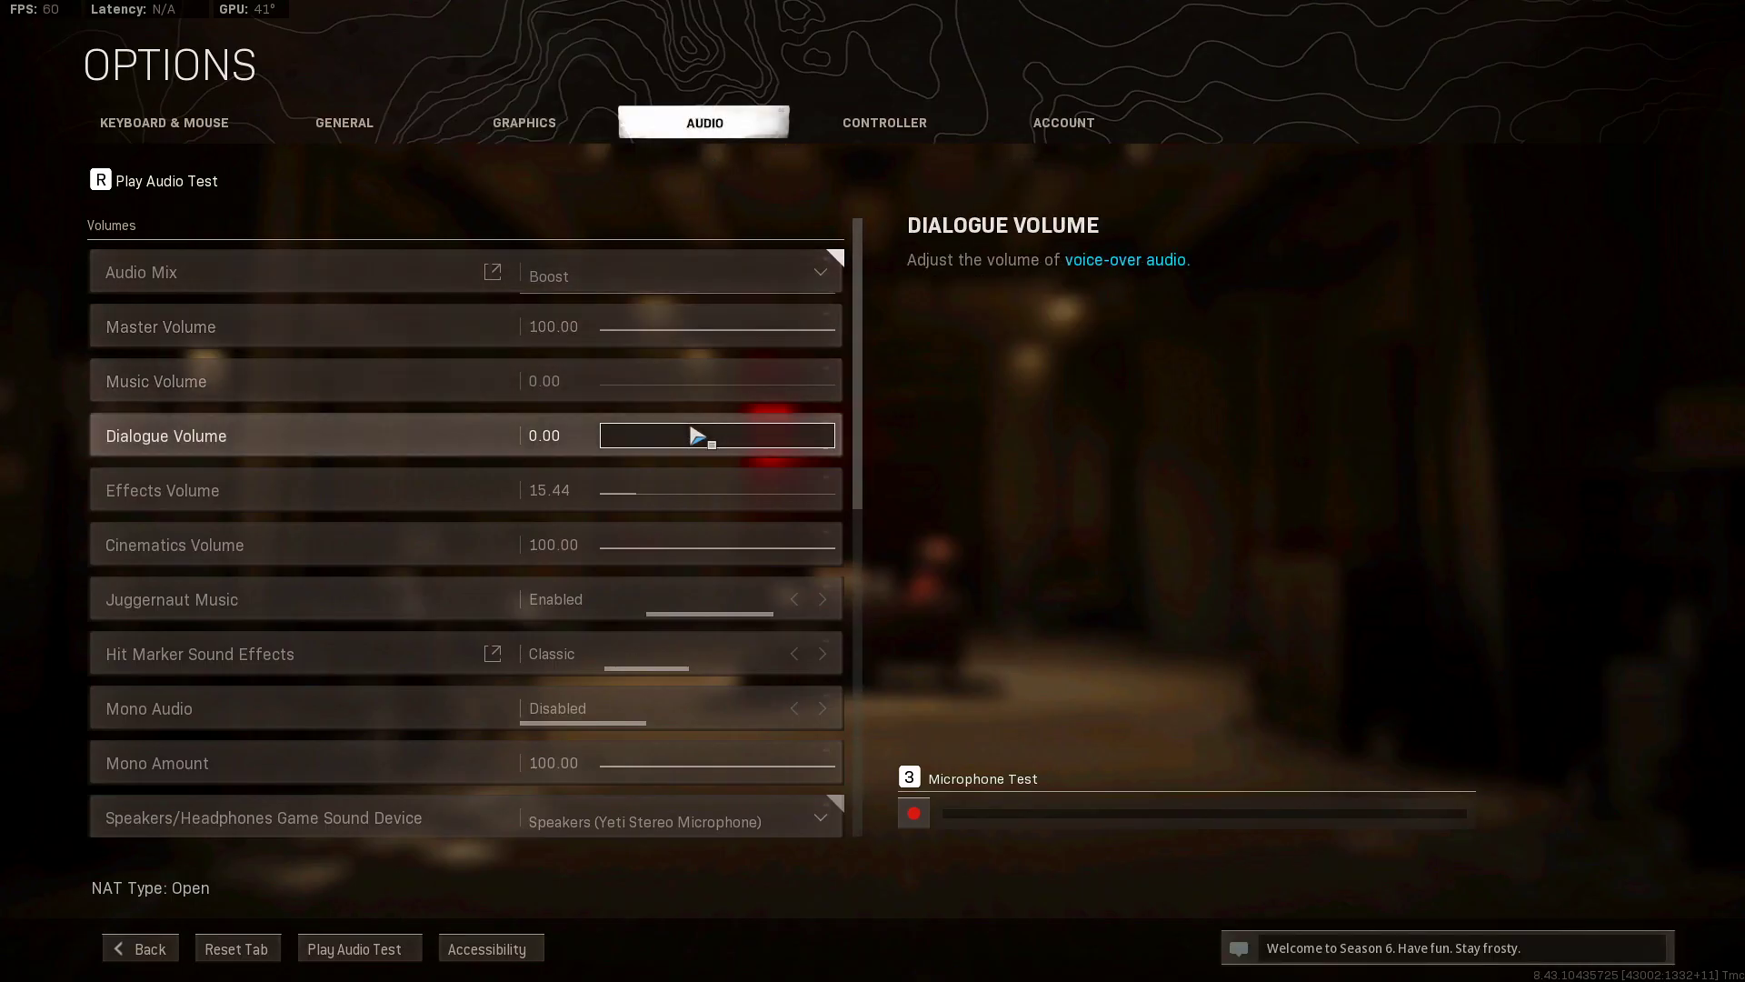
scroll(694, 440, "down", 3)
scroll(690, 445, "down", 10)
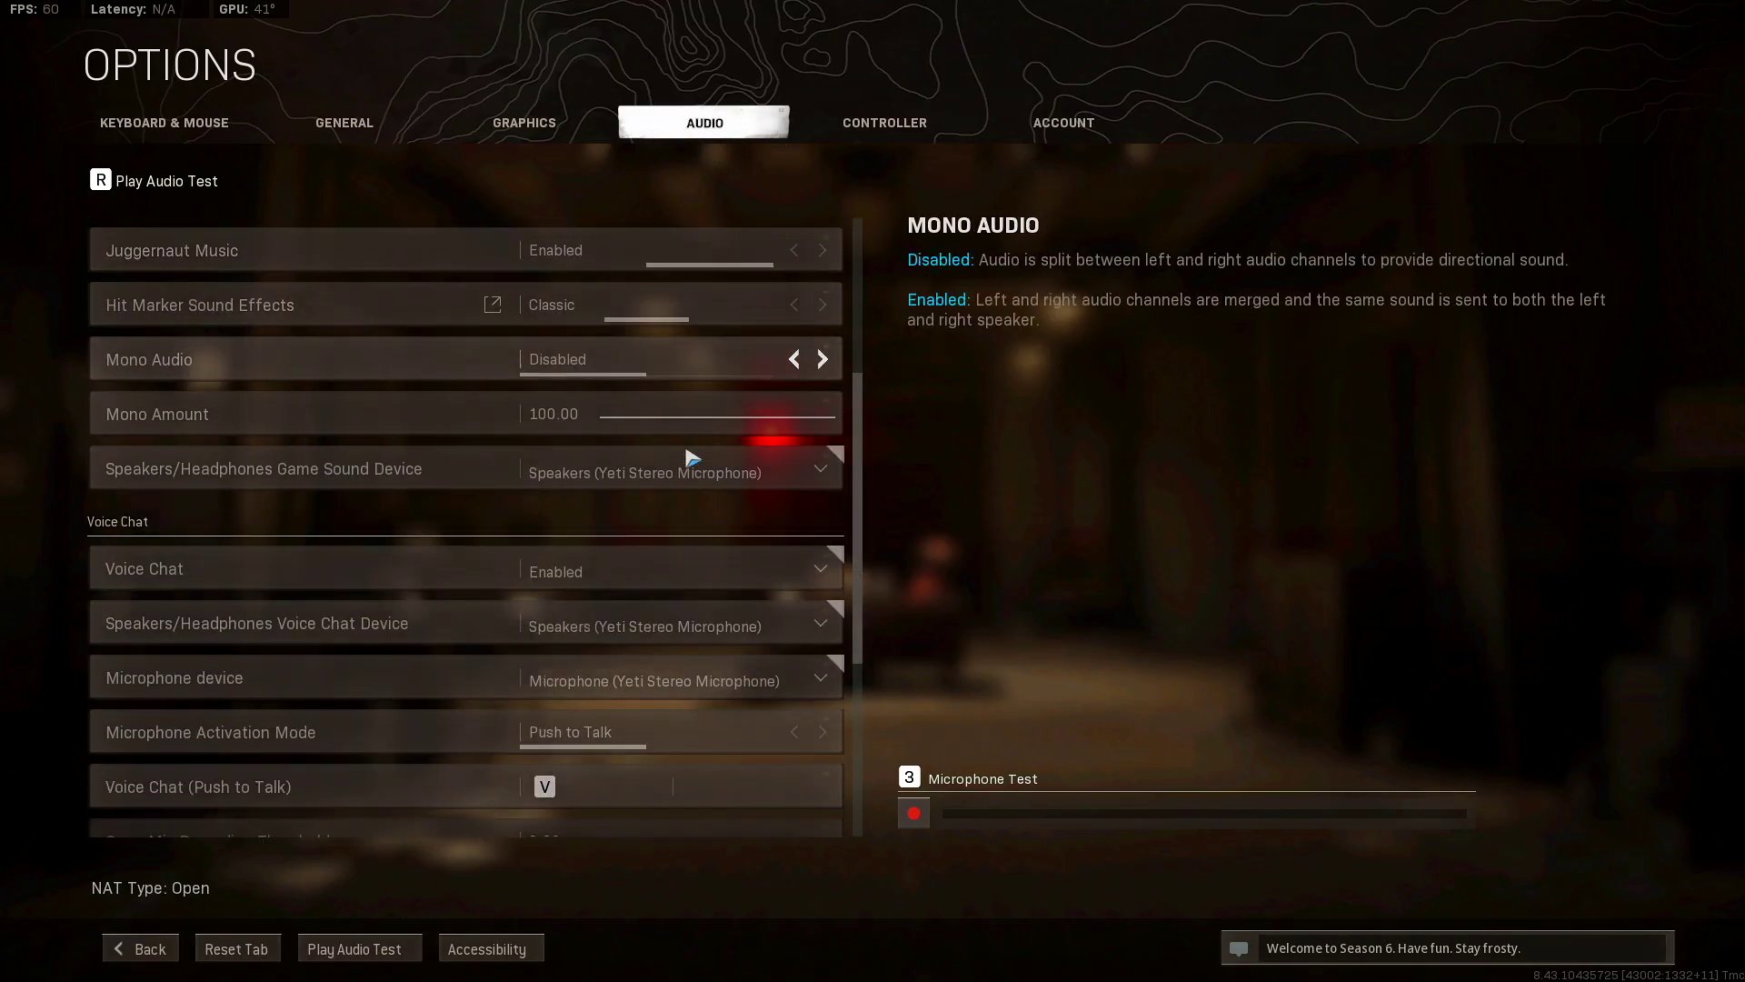
scroll(694, 465, "down", 2)
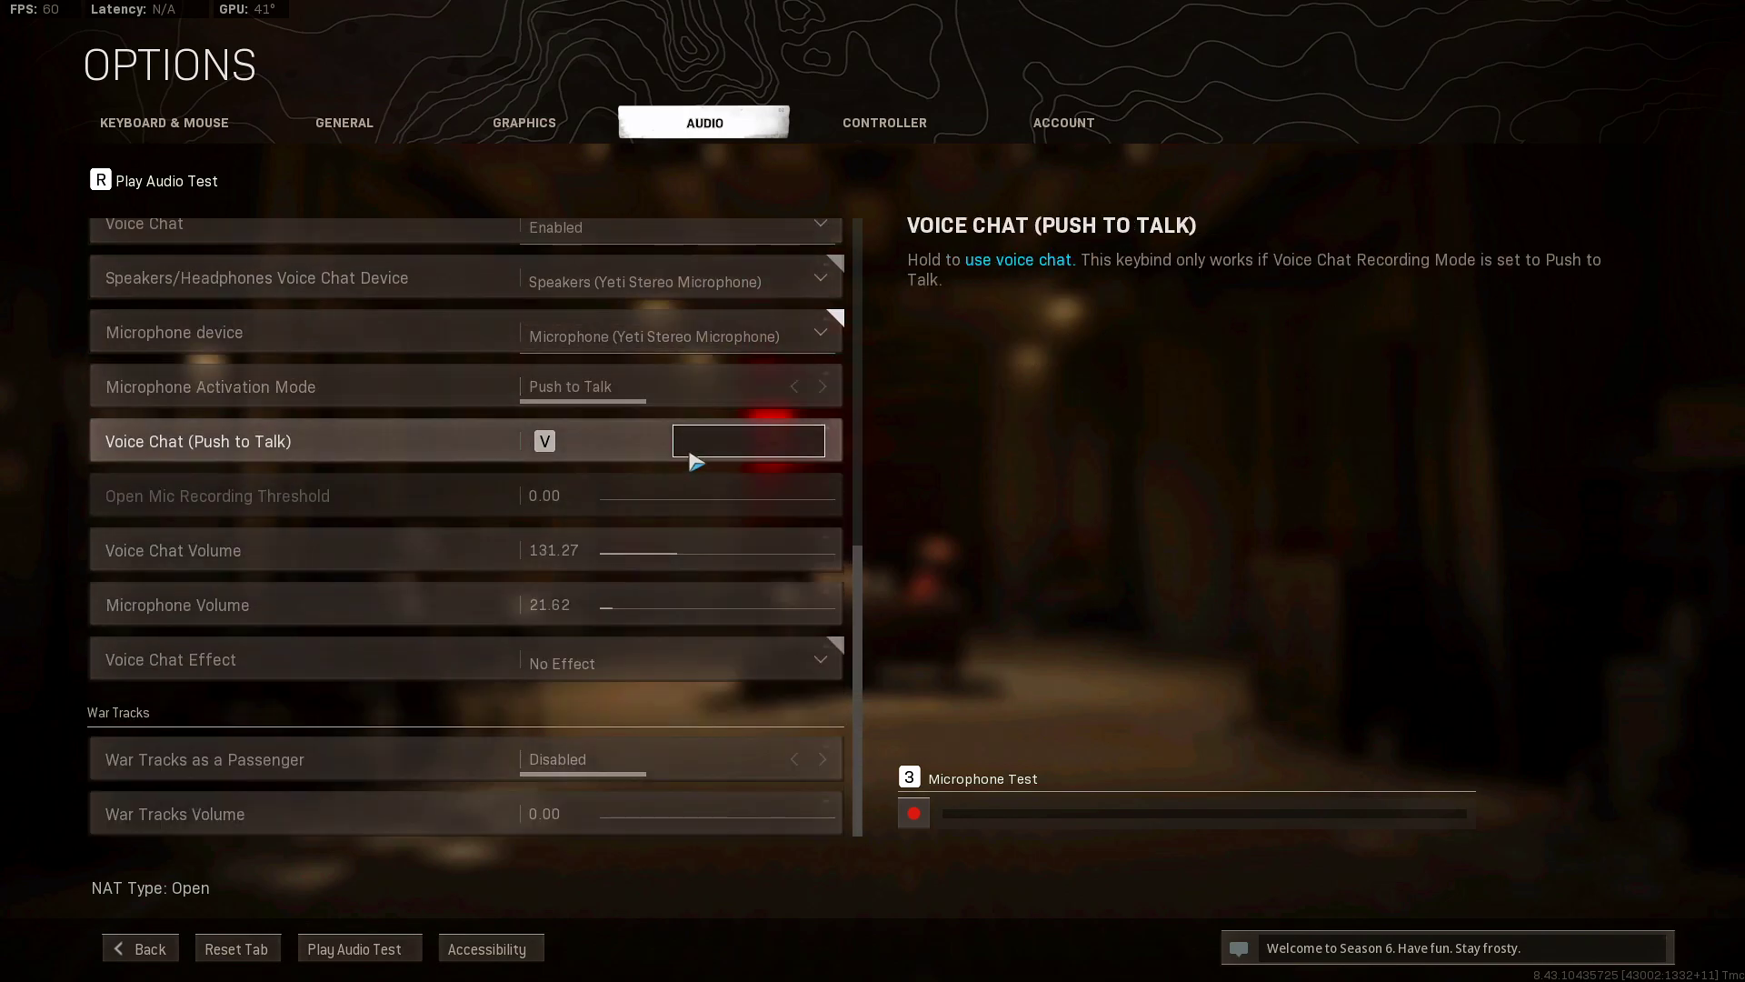
scroll(724, 596, "up", 6)
scroll(725, 595, "up", 8)
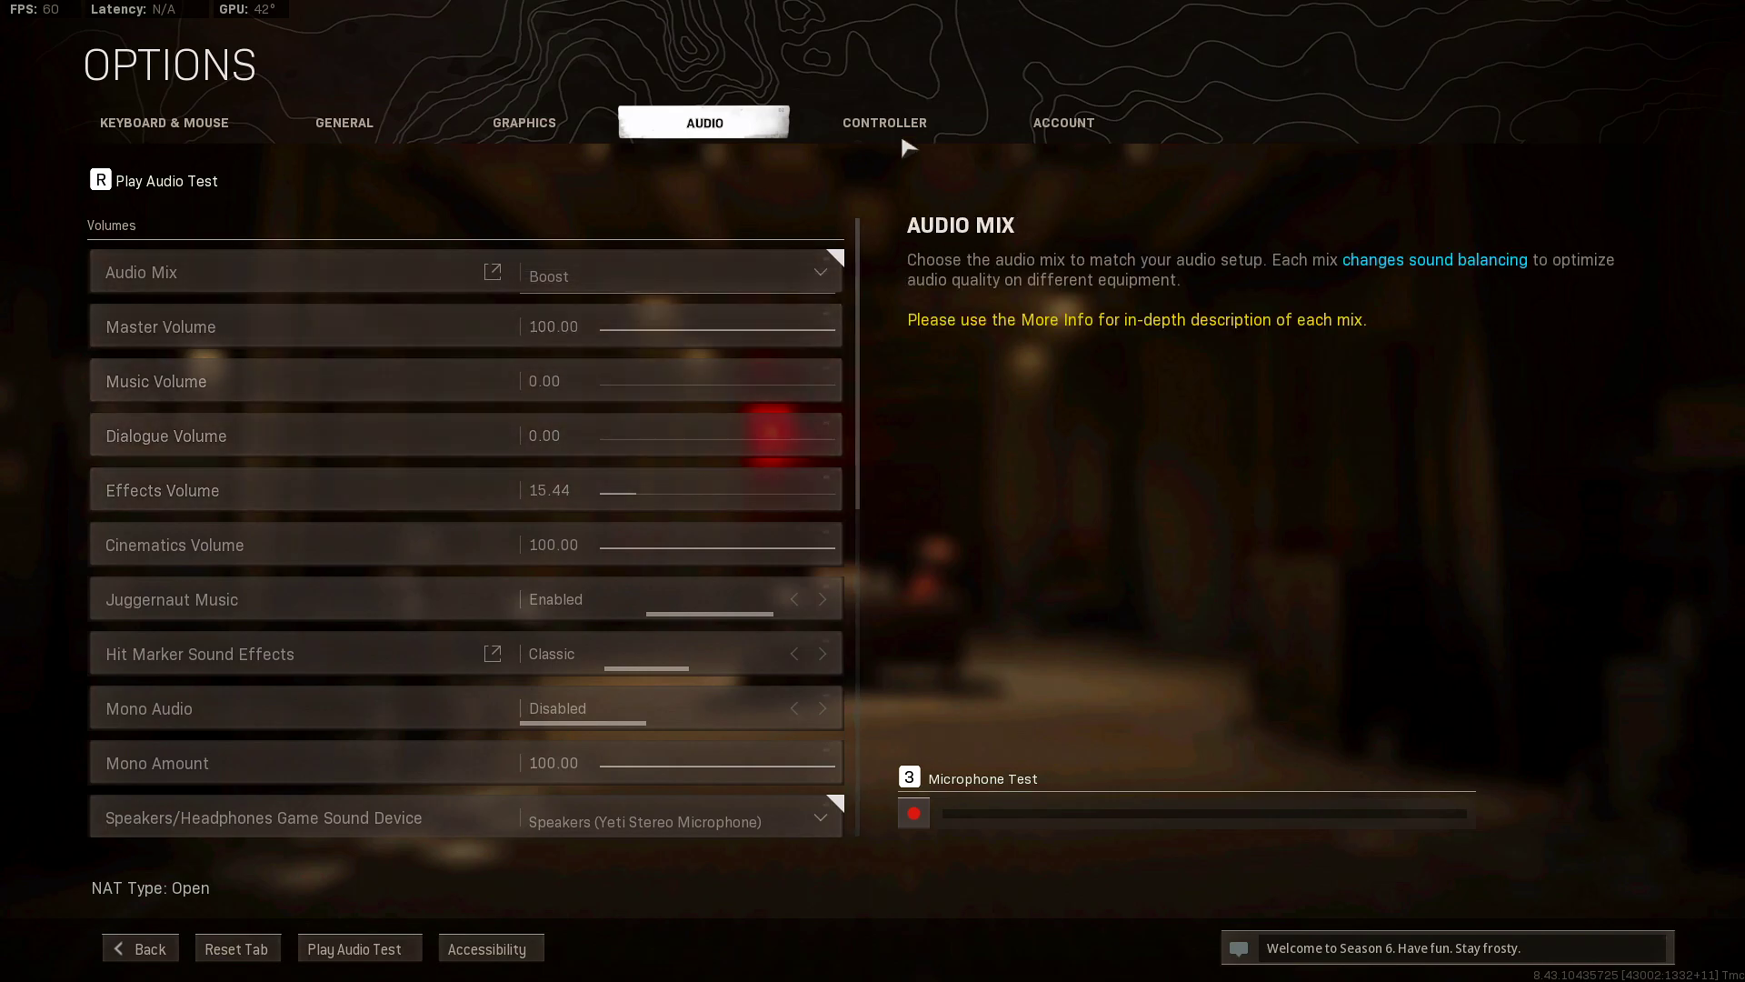
- Glance at the controller options, and expand the advanced Field of View settings in the general options to examine ADS Field of View
left_click(905, 130)
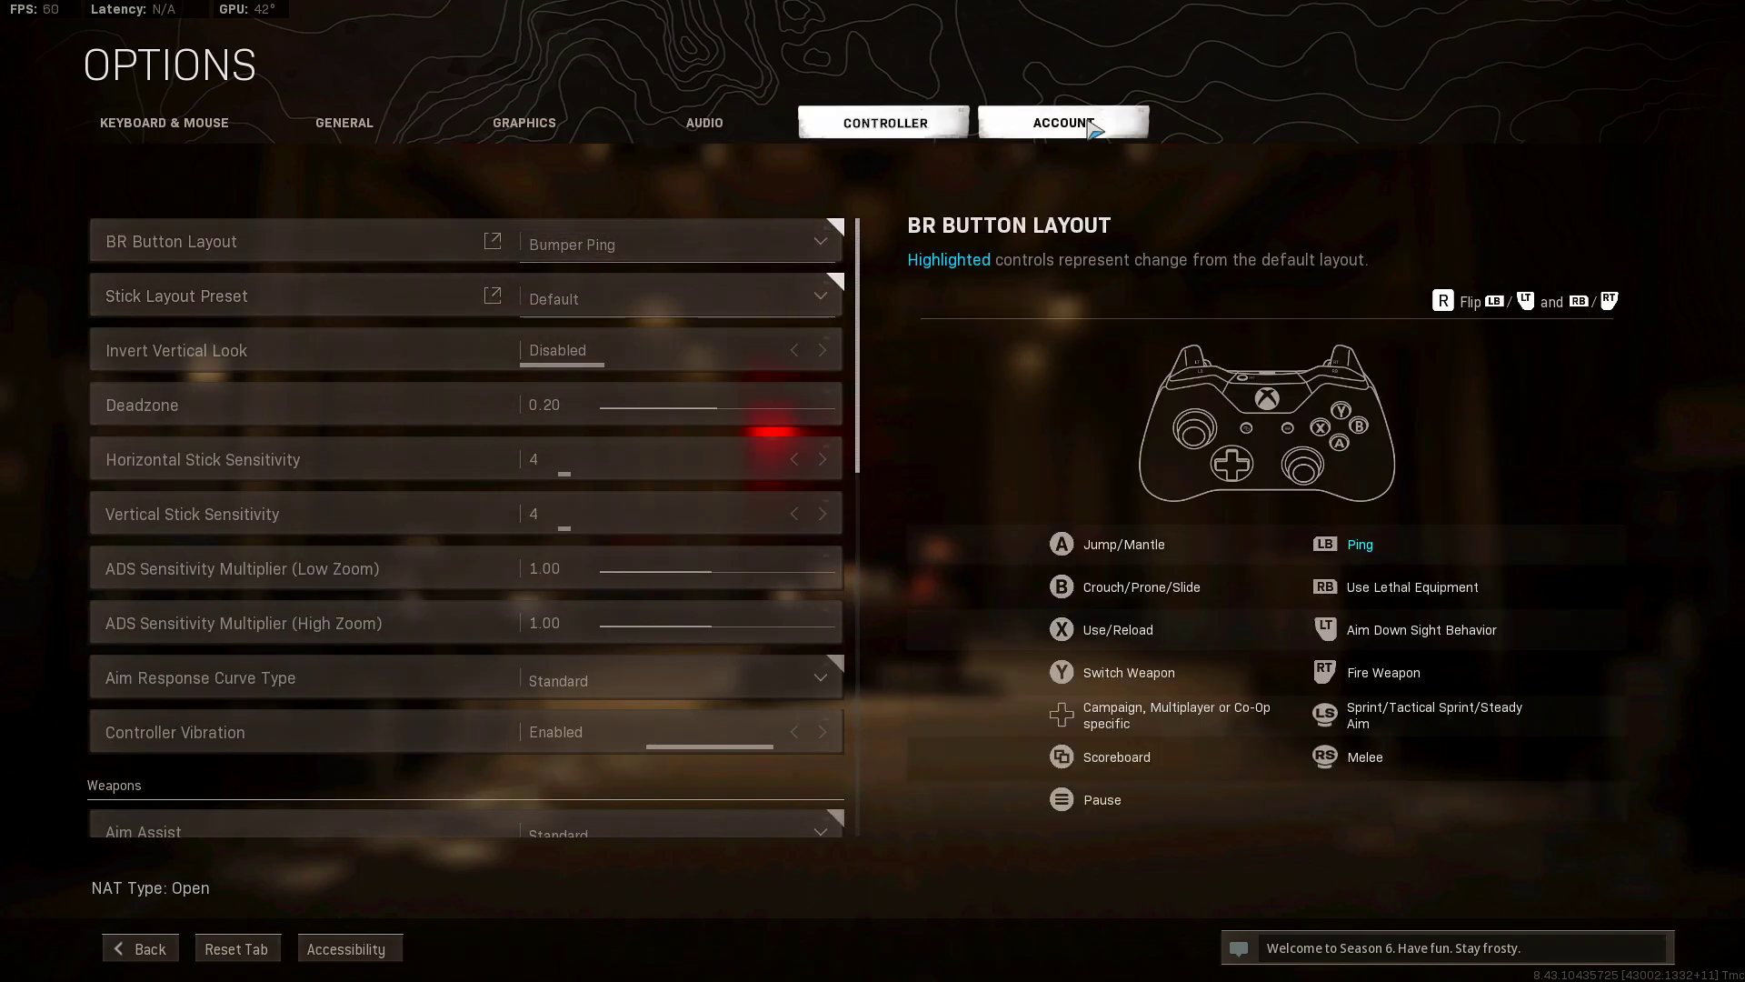
left_click(368, 122)
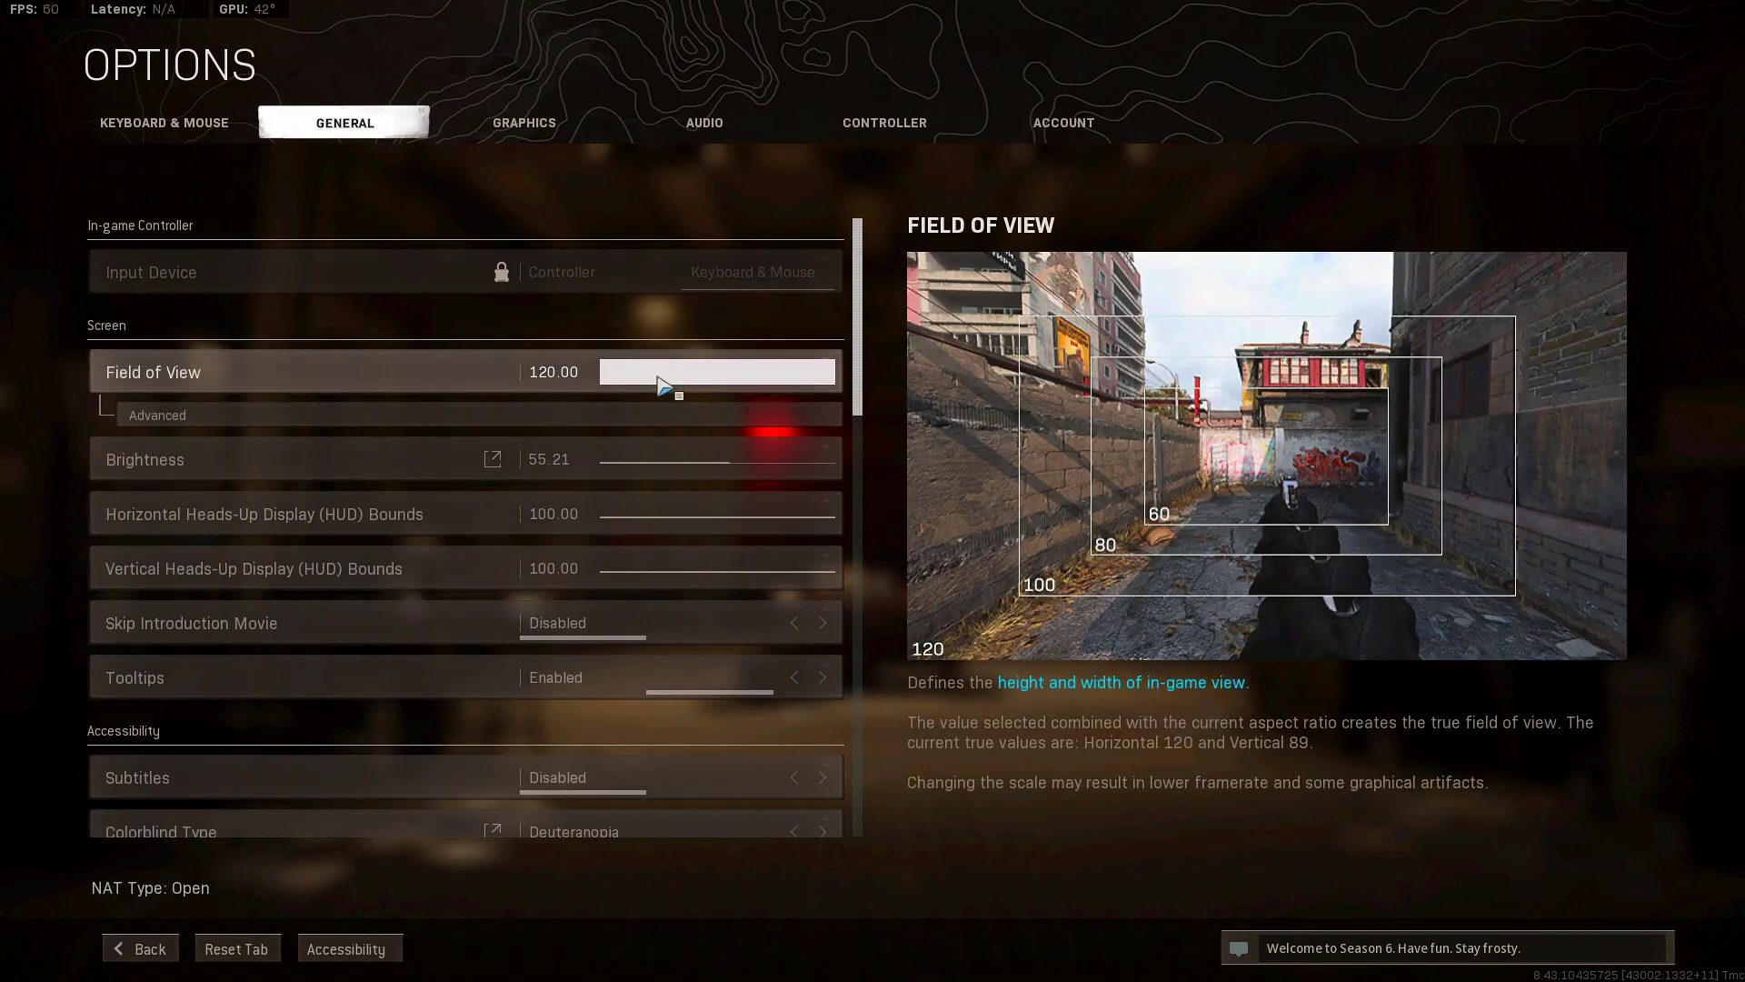
left_click(614, 406)
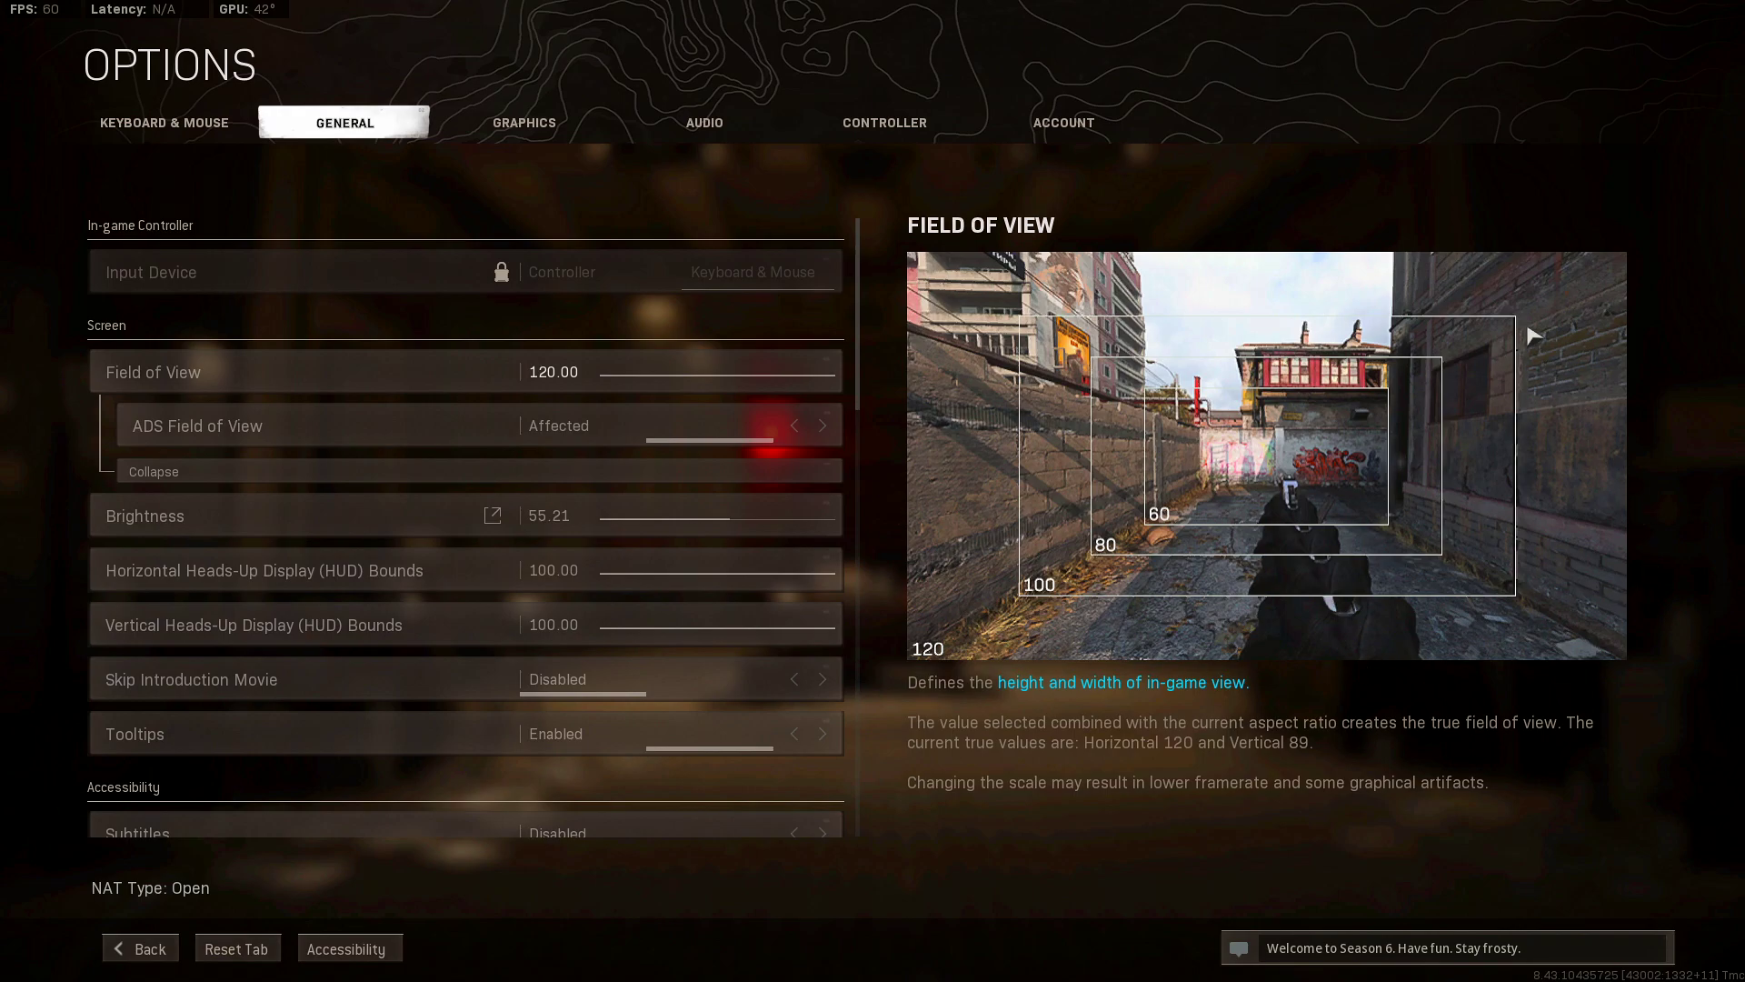
key("Down")
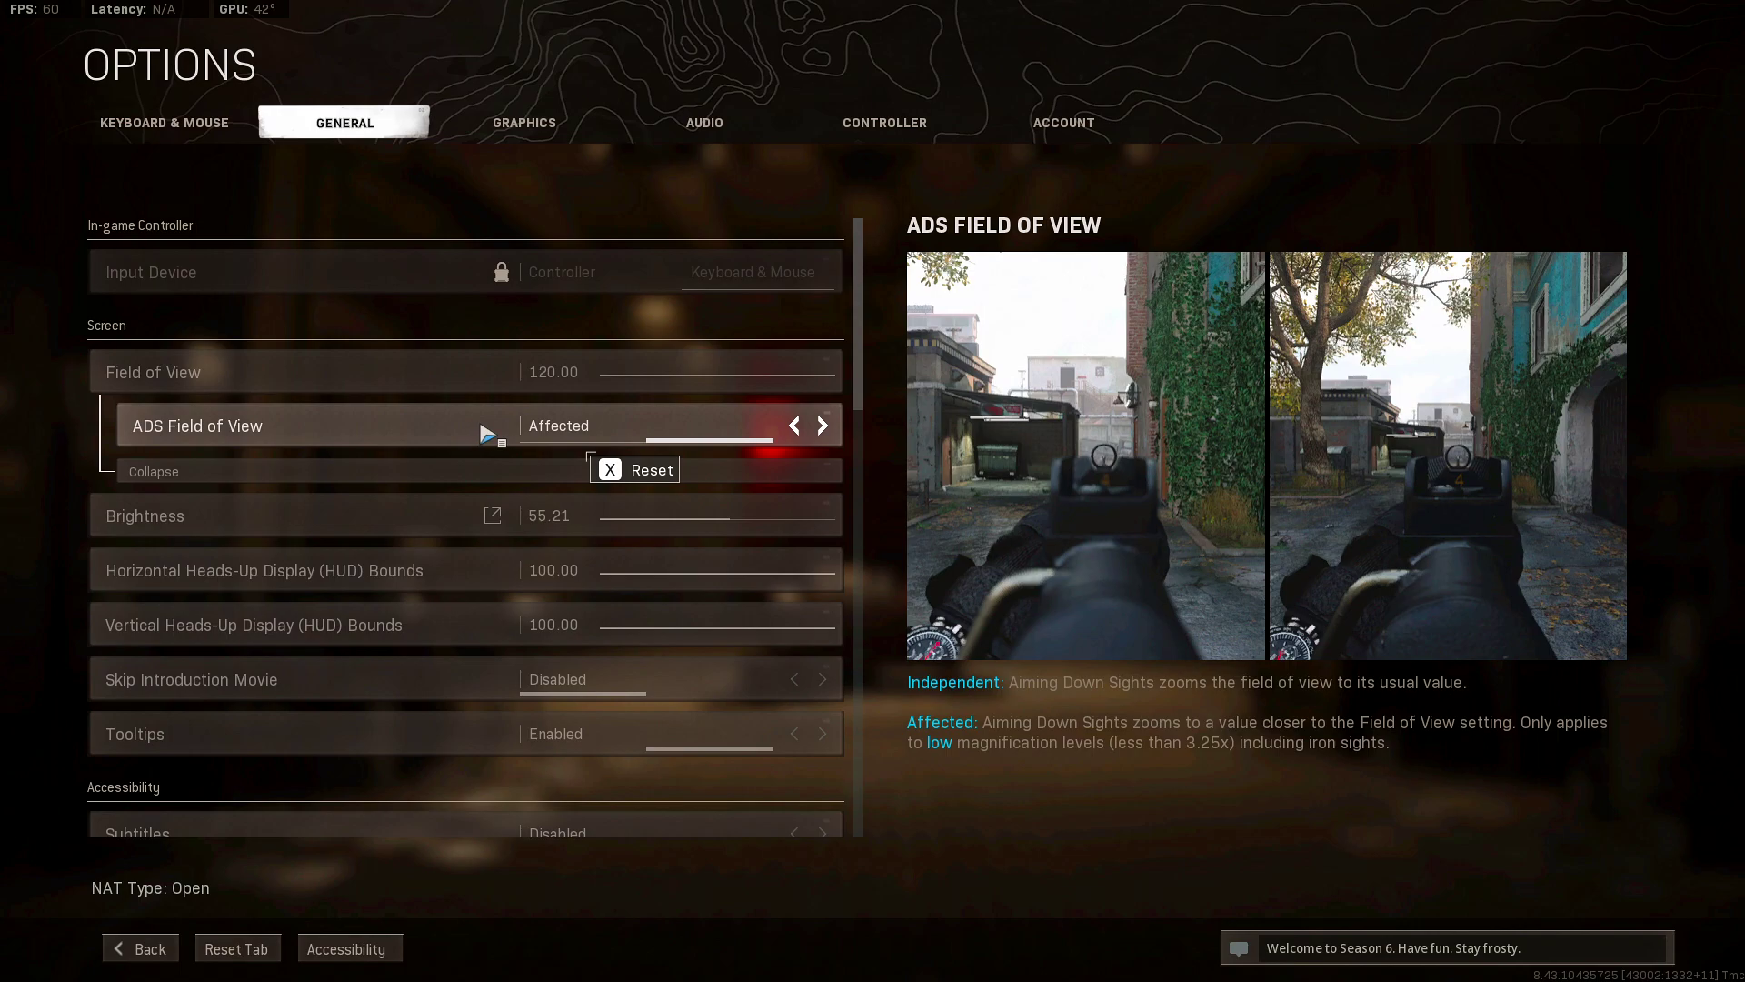
- Review the general options from the HUD bounds through accessibility, mini map, compass, killfeed and text chat settings
scroll(636, 459, "down", 1)
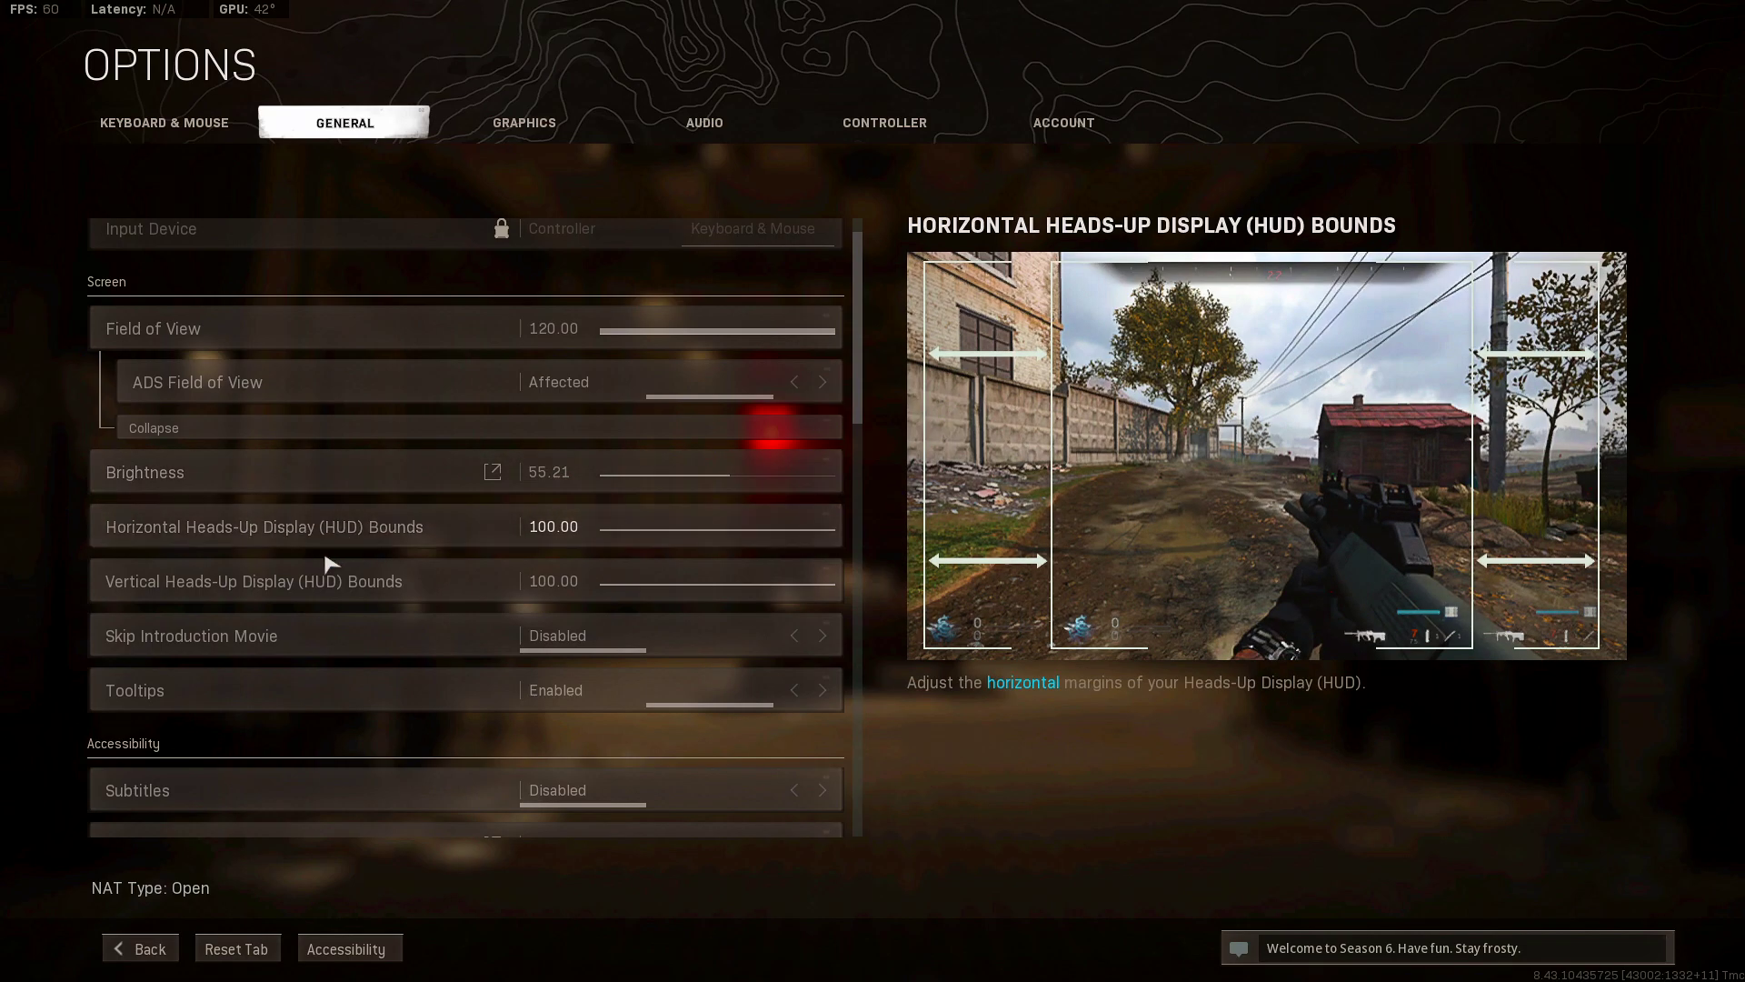
scroll(395, 545, "down", 1)
scroll(447, 539, "down", 1)
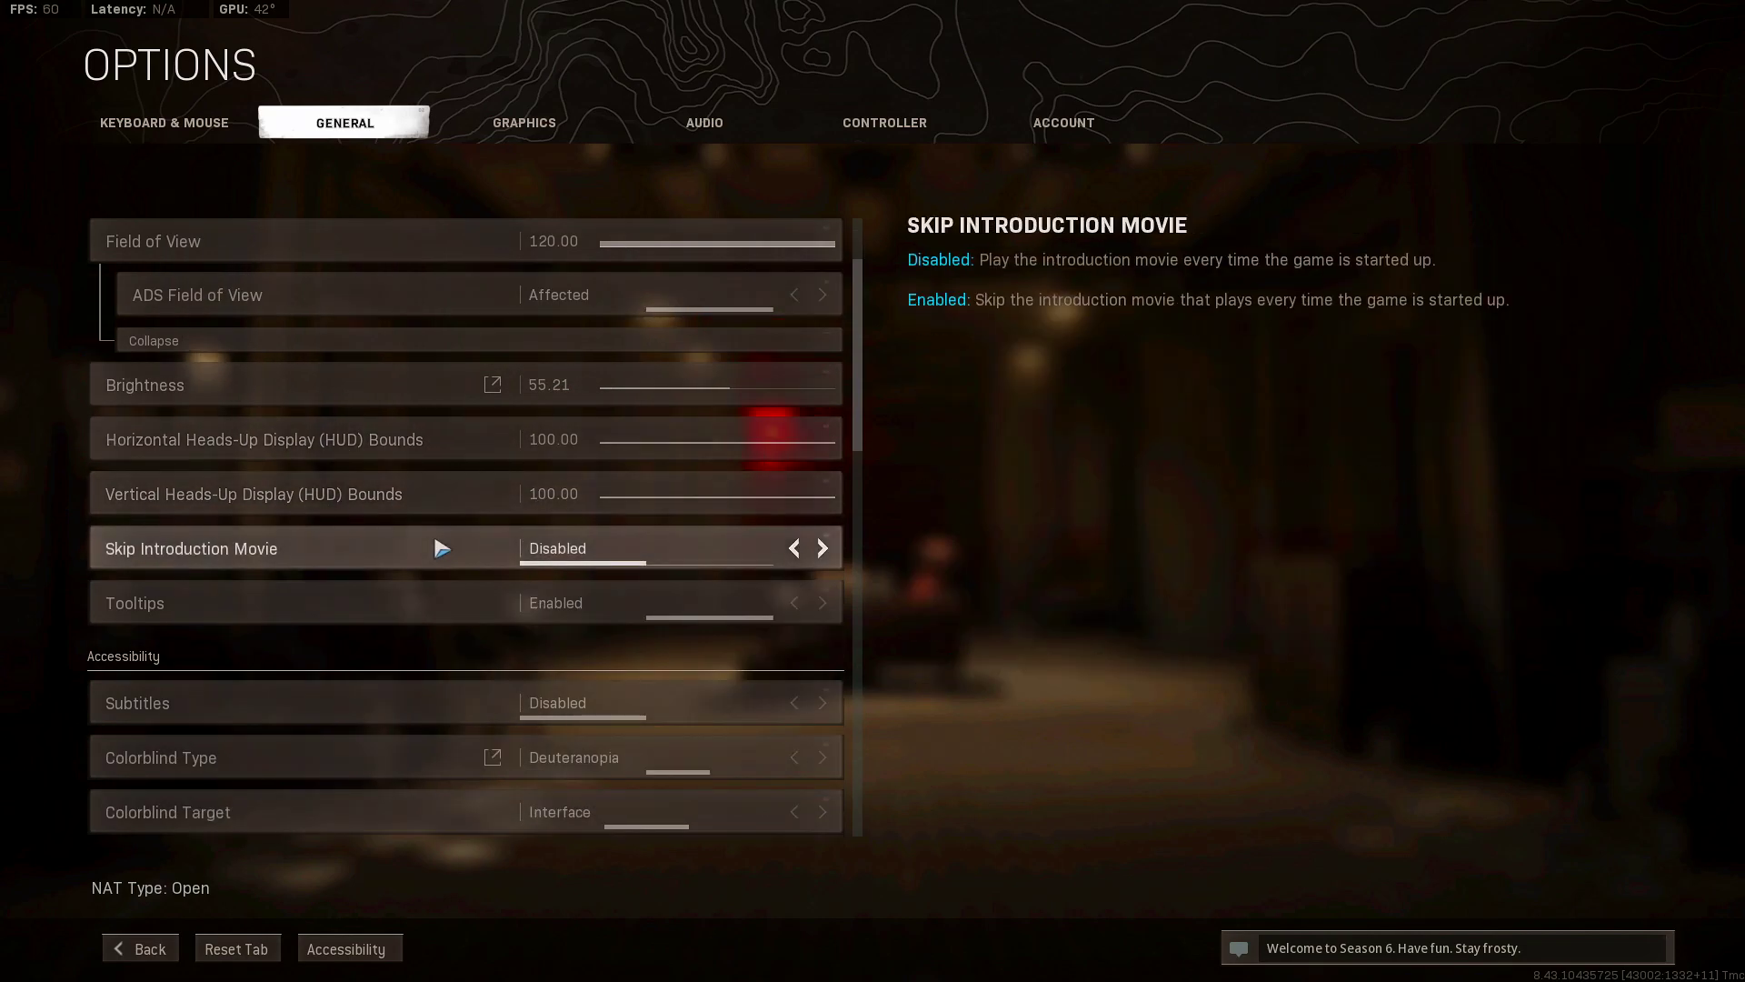
scroll(482, 608, "down", 2)
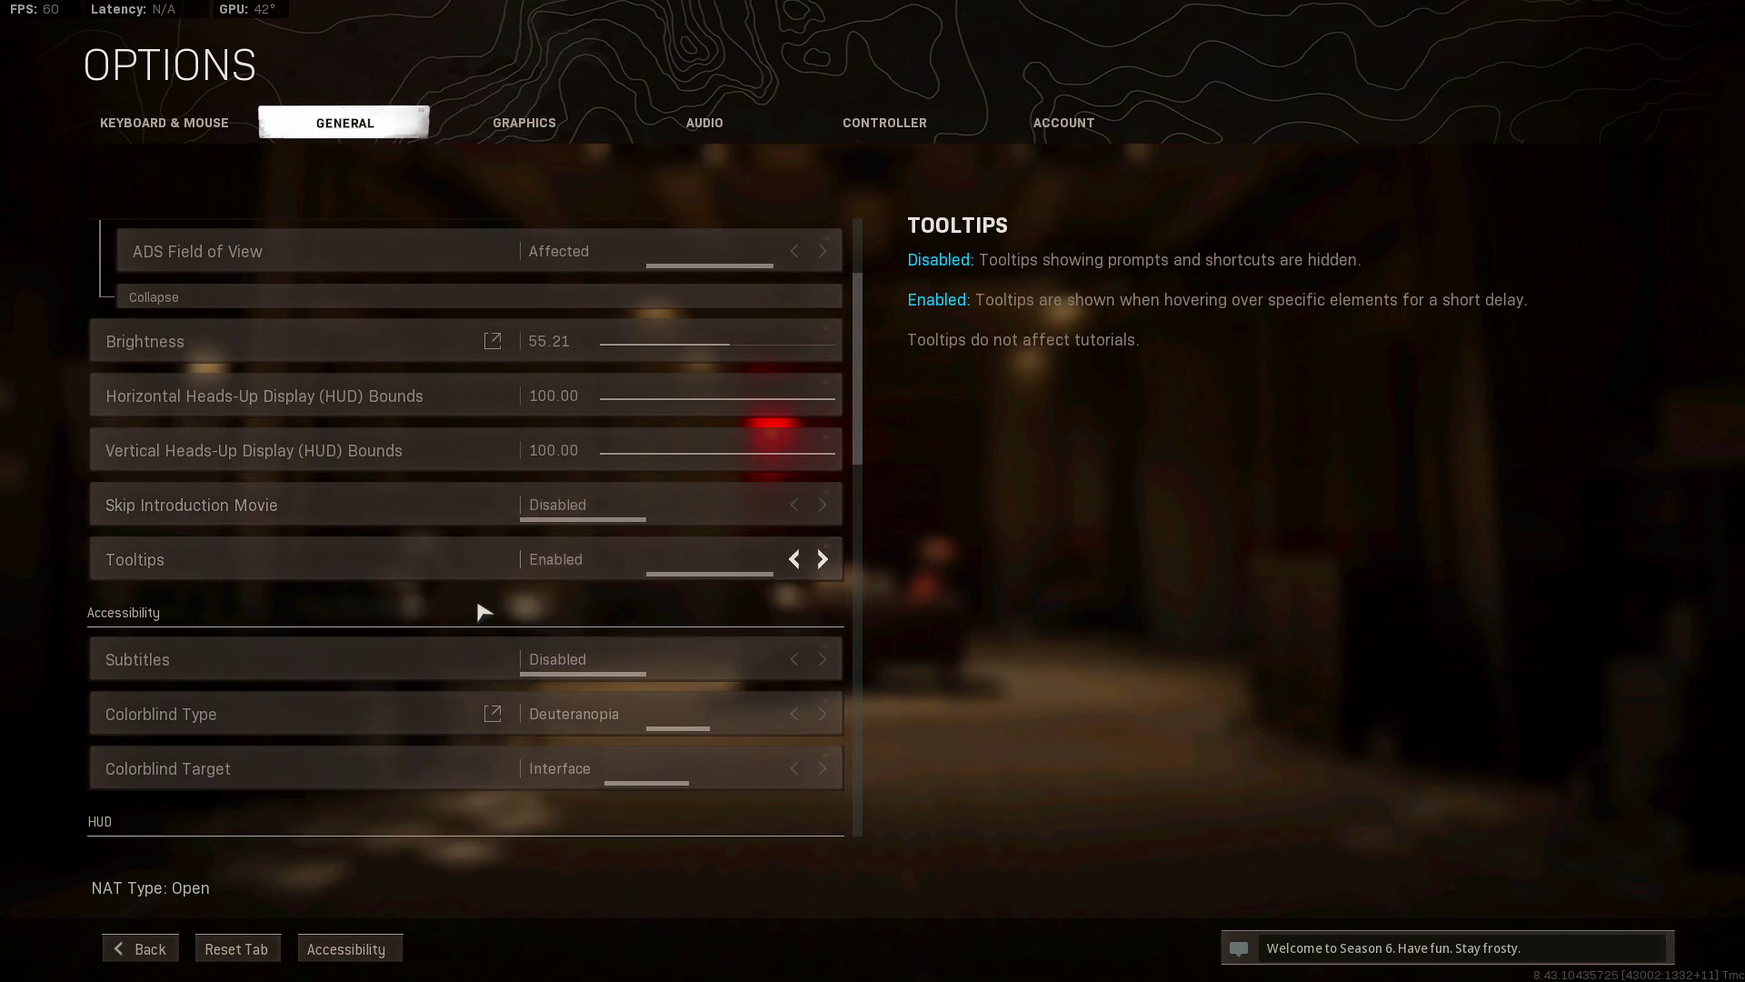
scroll(557, 639, "down", 1)
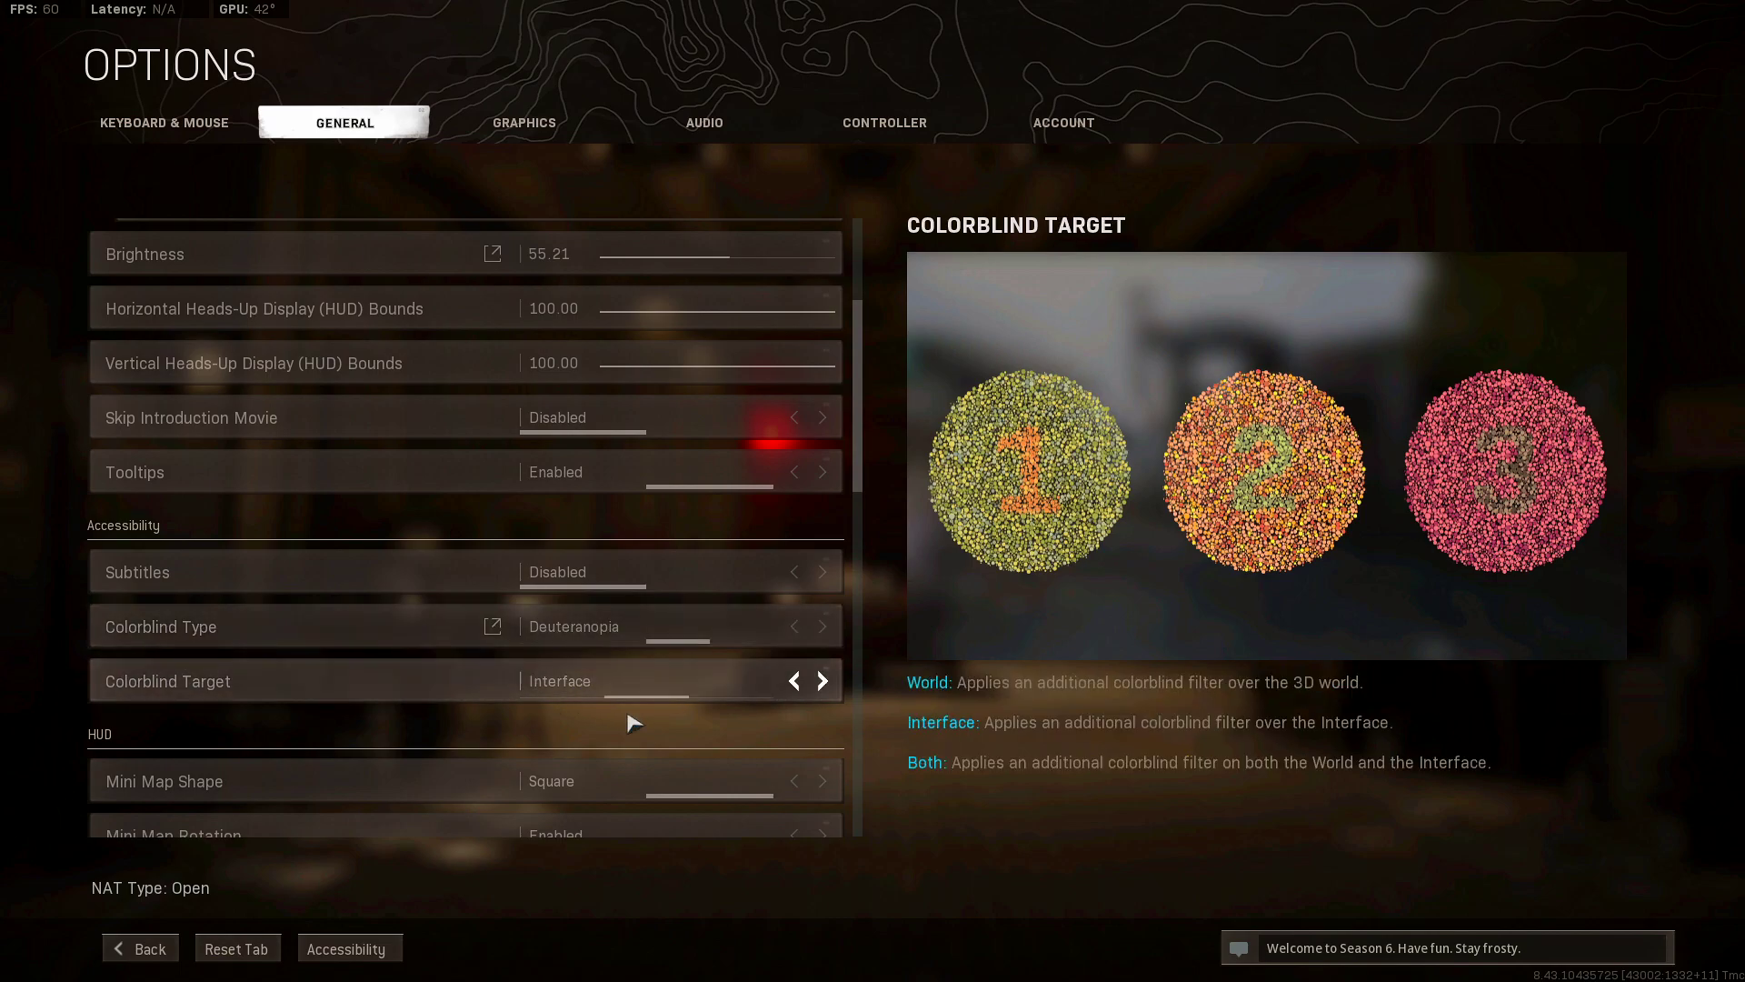
scroll(636, 723, "down", 1)
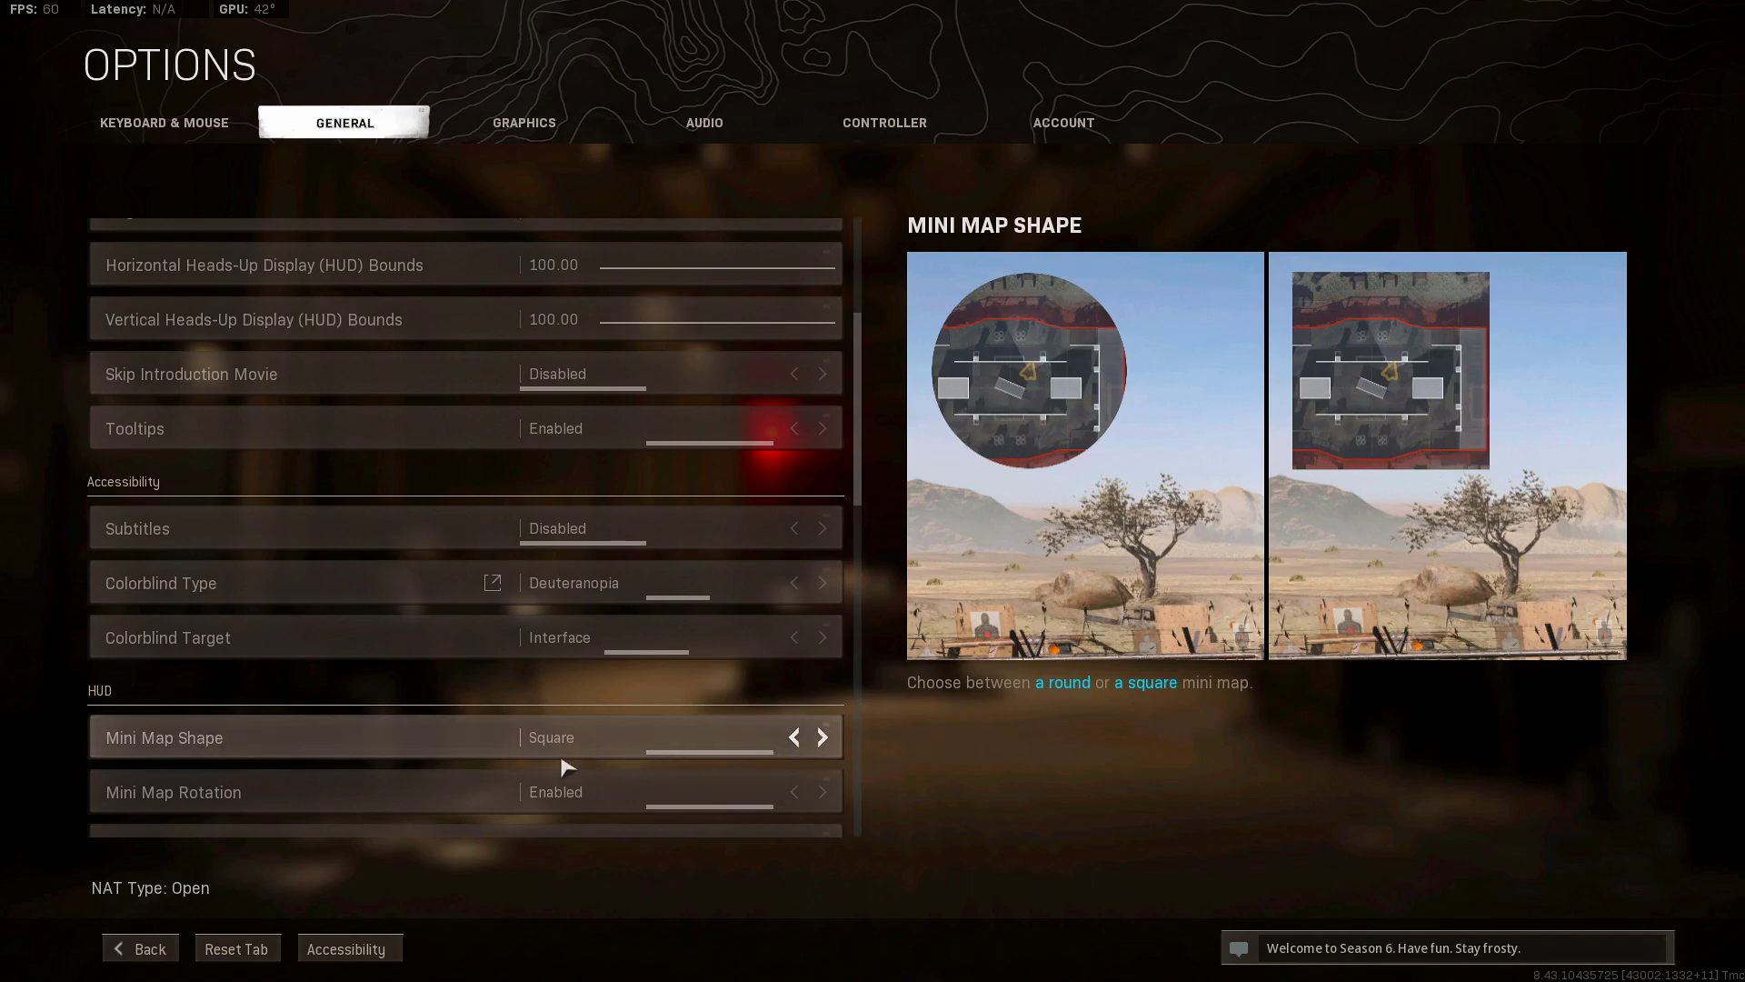
scroll(509, 771, "down", 1)
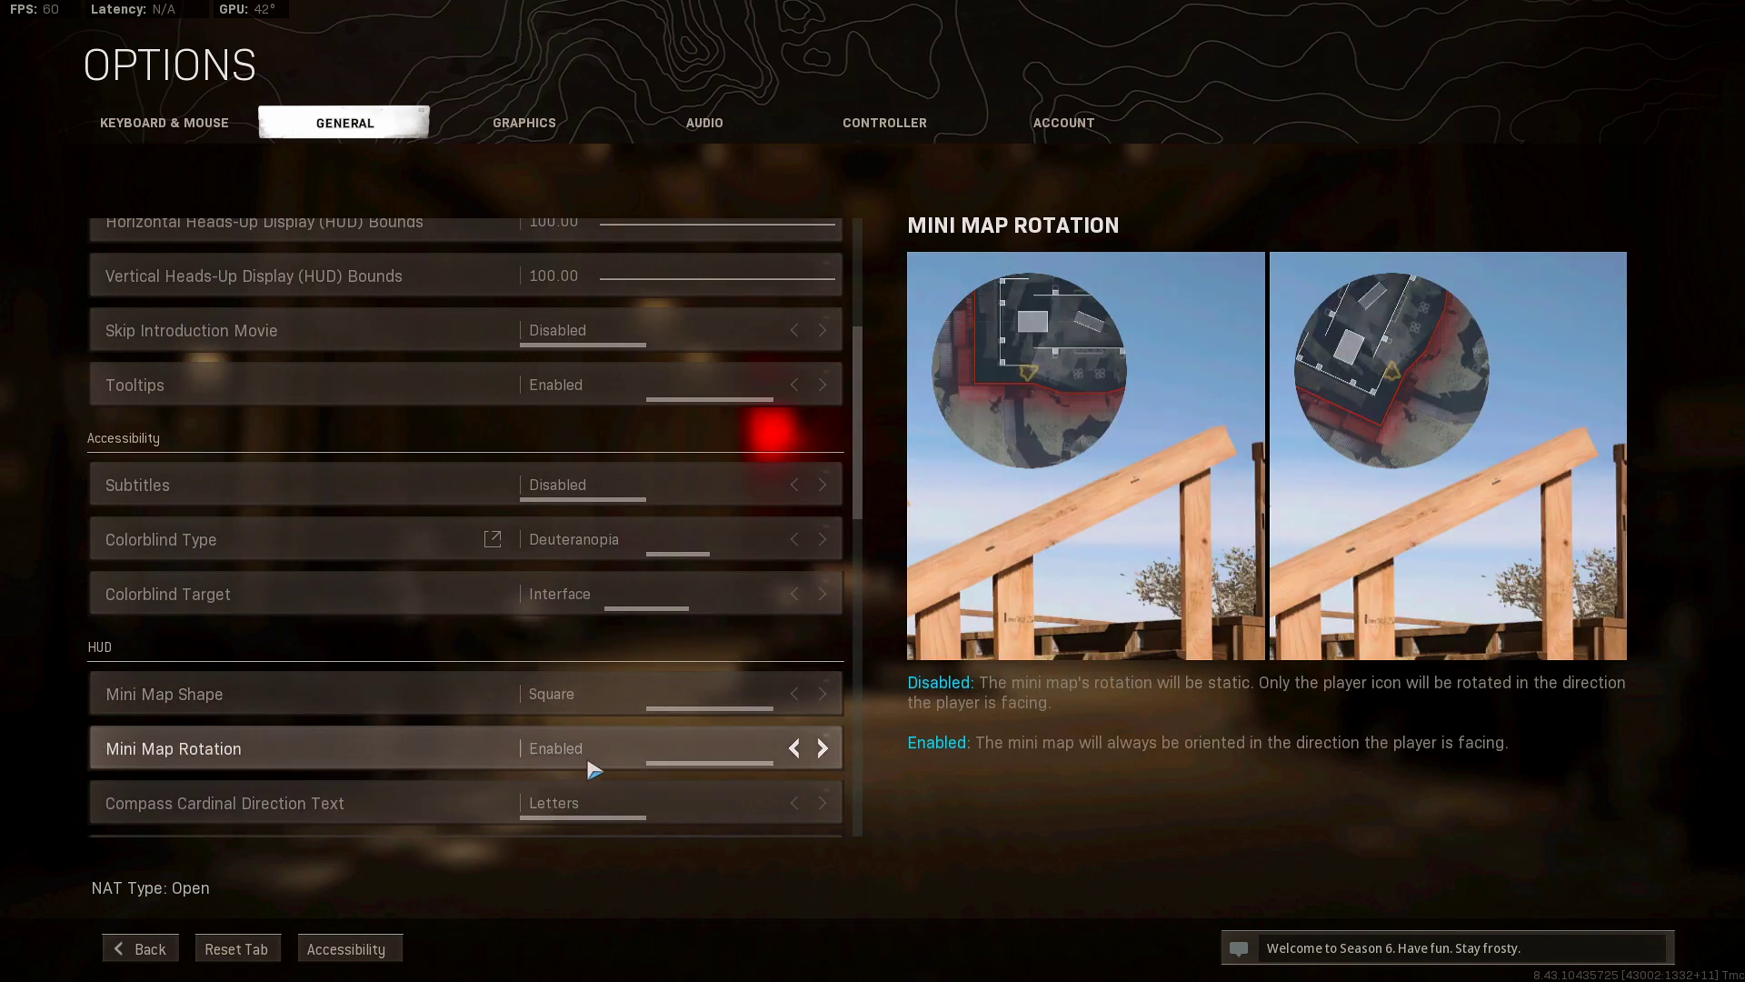
scroll(655, 774, "down", 1)
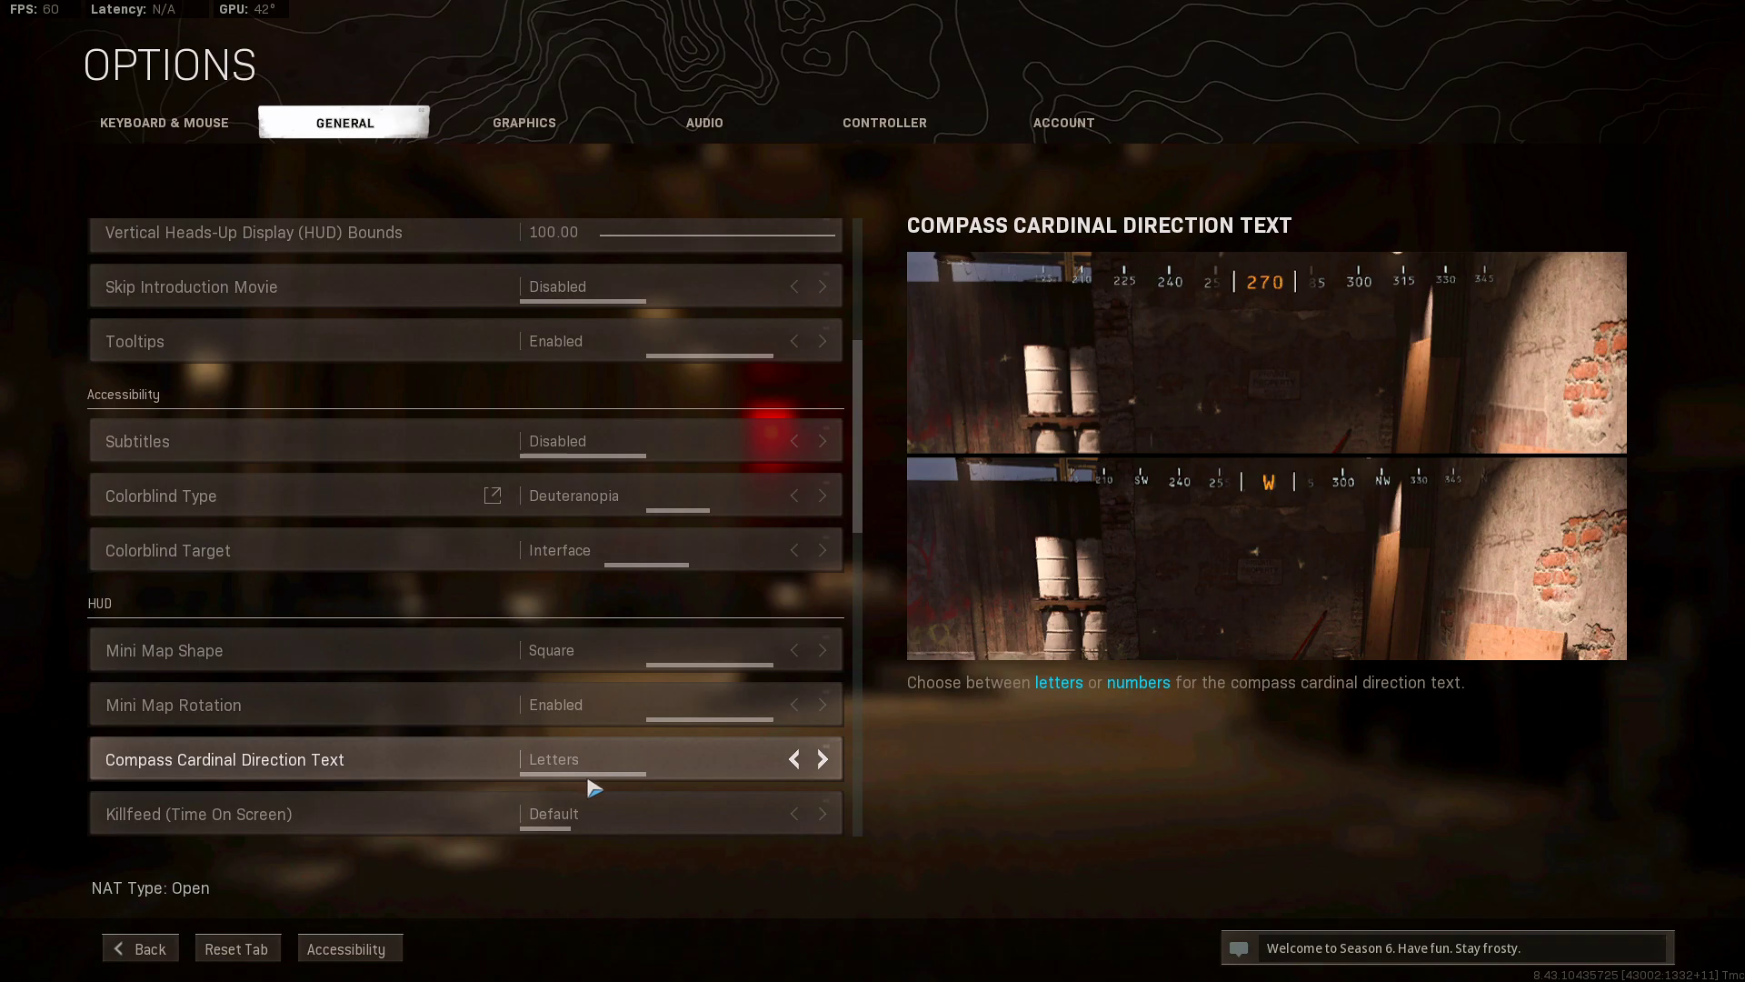
scroll(409, 800, "down", 1)
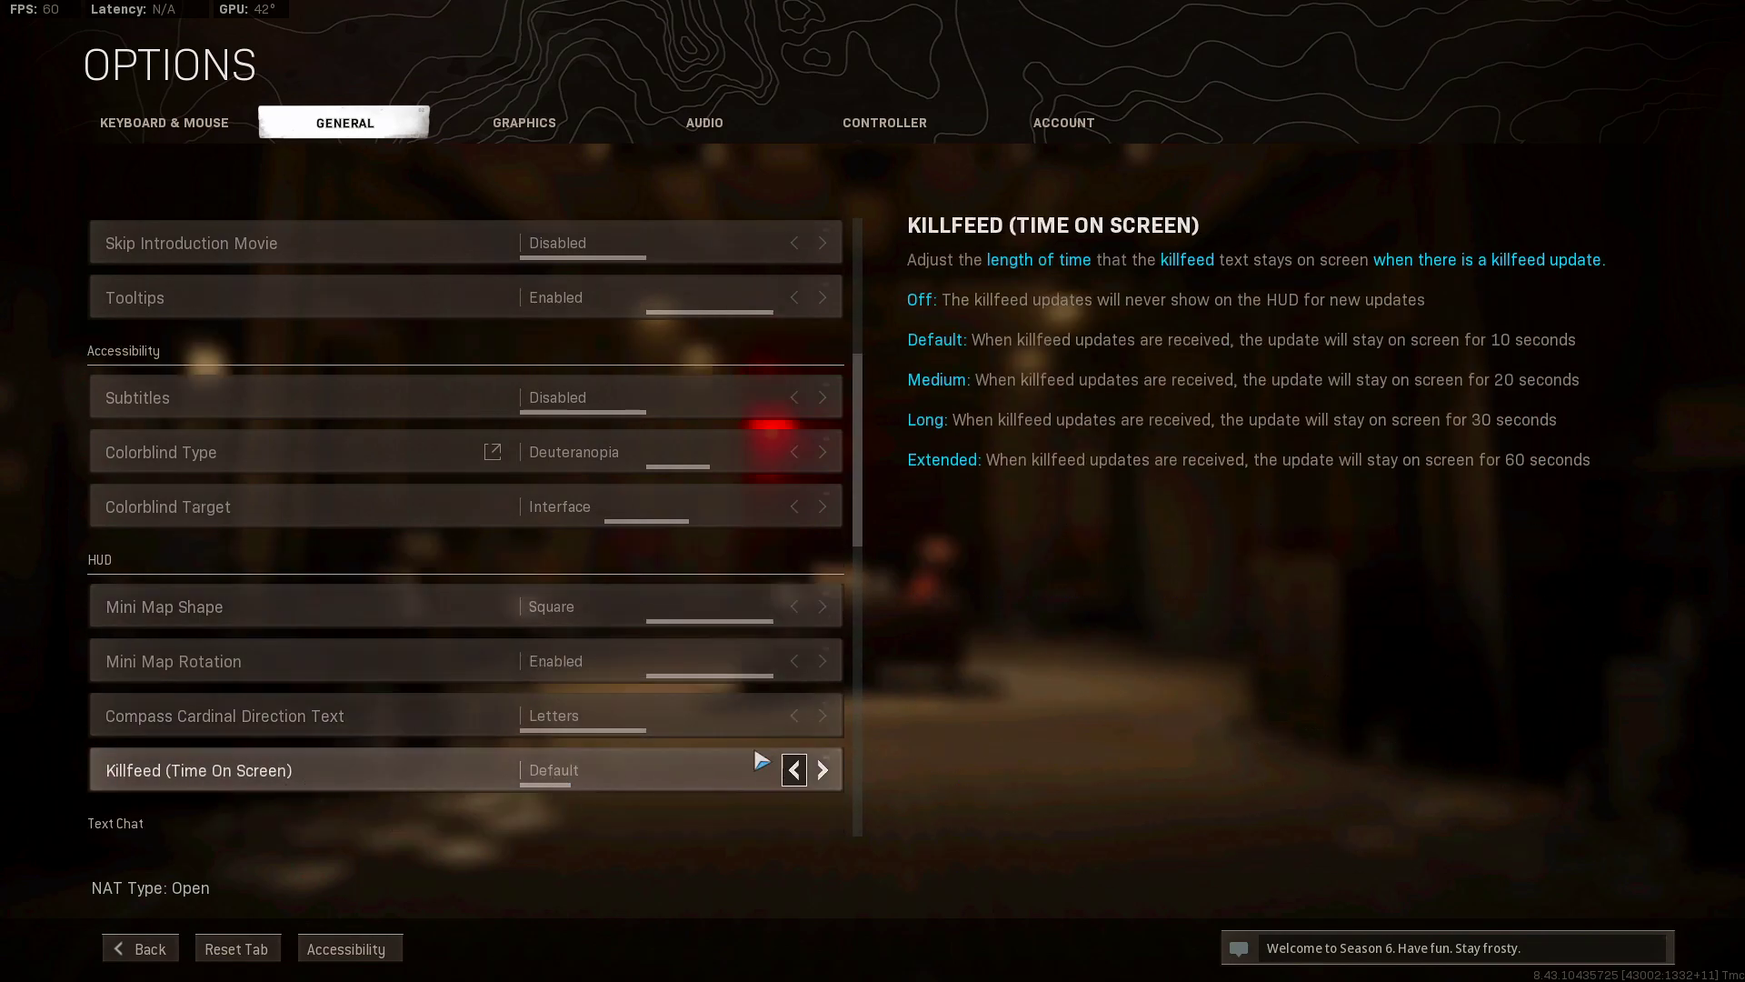
scroll(390, 800, "down", 3)
scroll(404, 809, "down", 4)
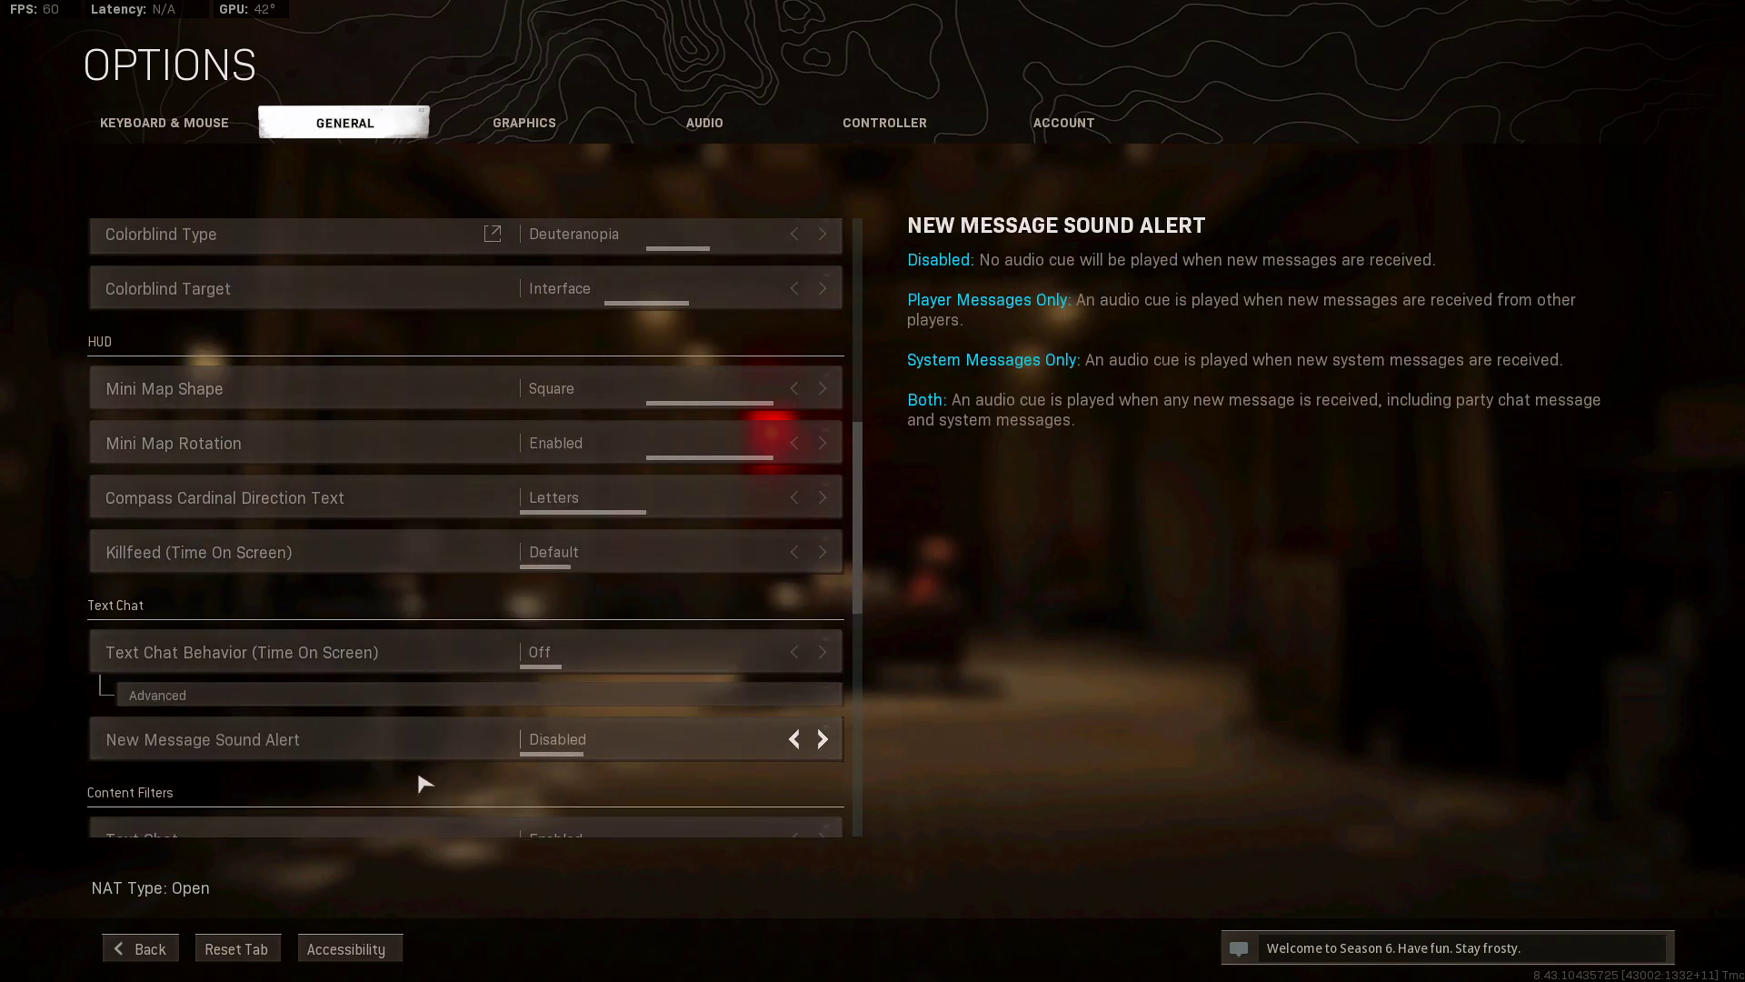
- Review the content filter and telemetry settings in the general options, from text chat through GPU temperature, and leave the options
scroll(450, 759, "down", 2)
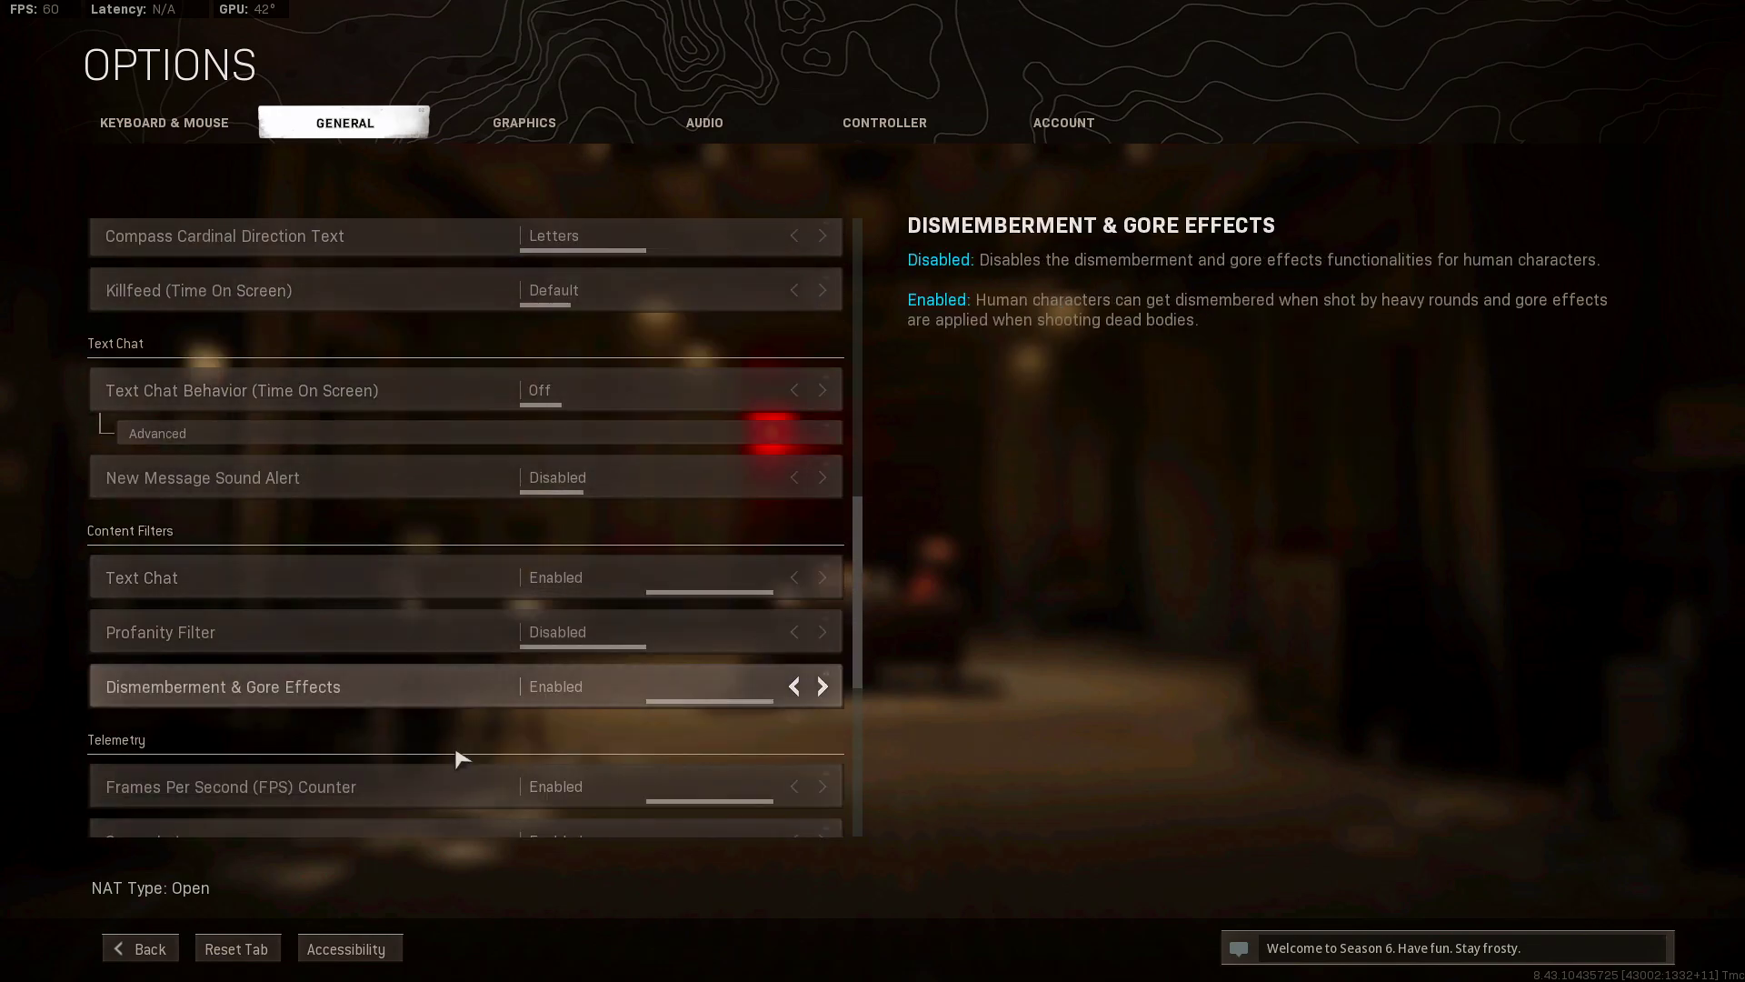
scroll(467, 768, "down", 2)
scroll(472, 762, "down", 1)
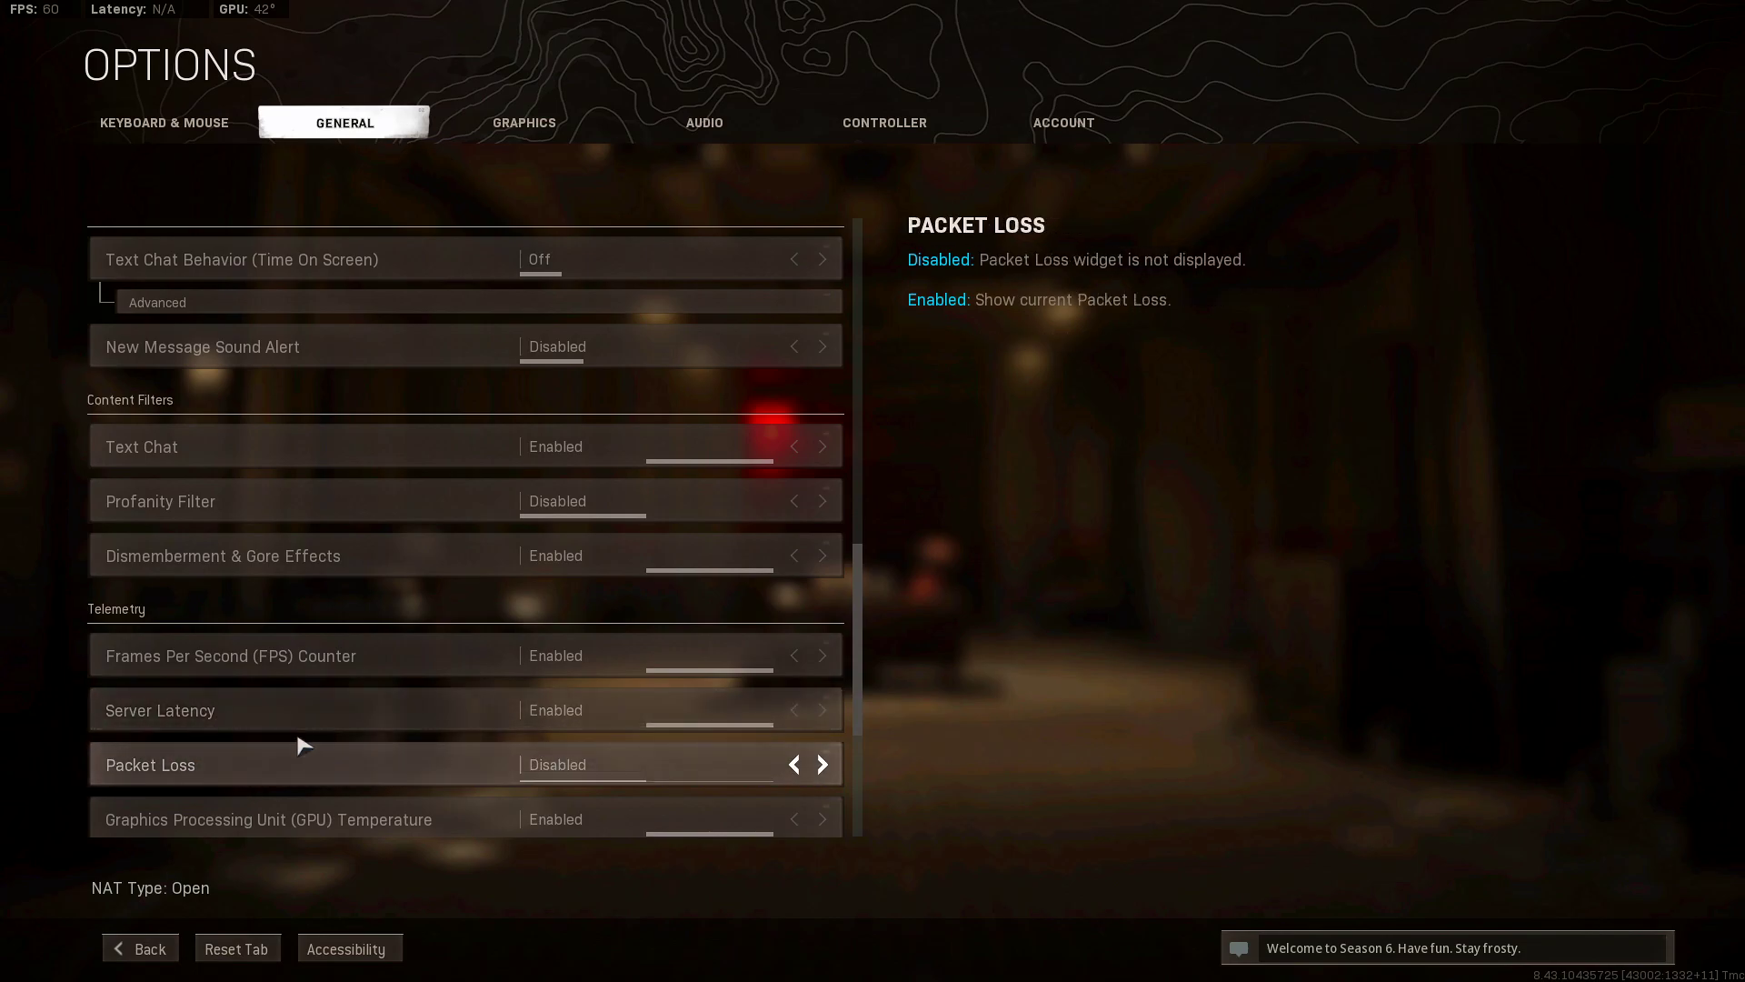
scroll(293, 762, "down", 1)
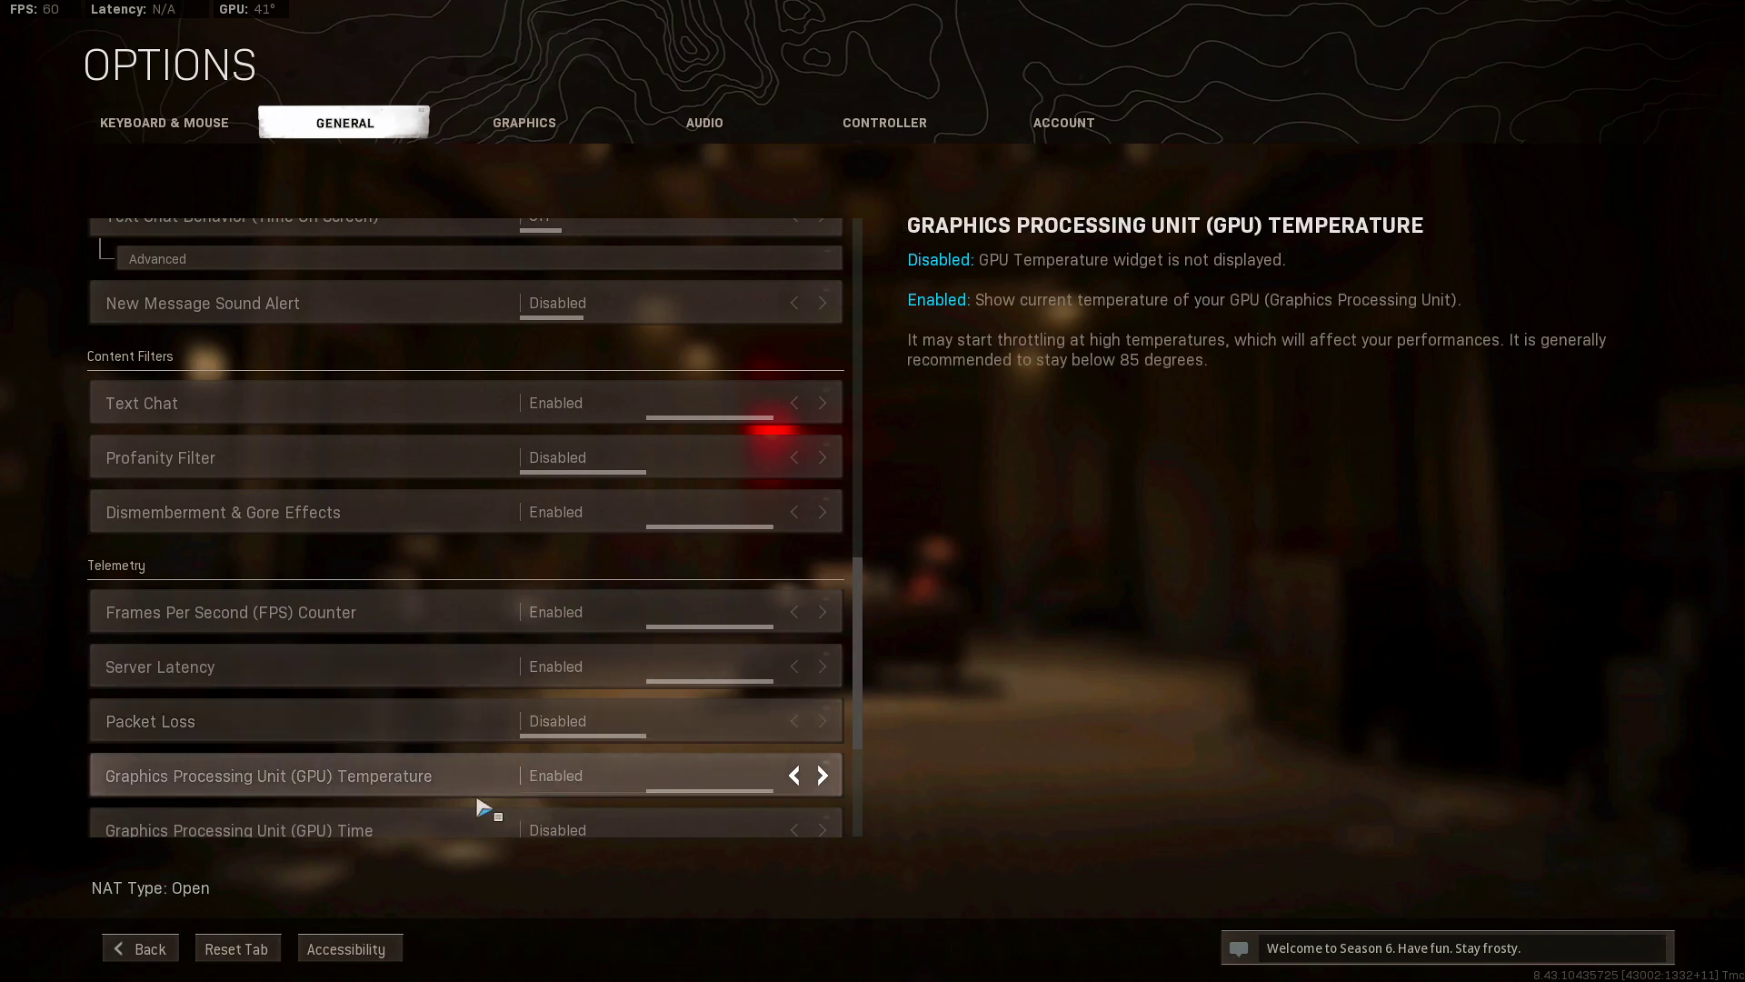
scroll(482, 807, "down", 1)
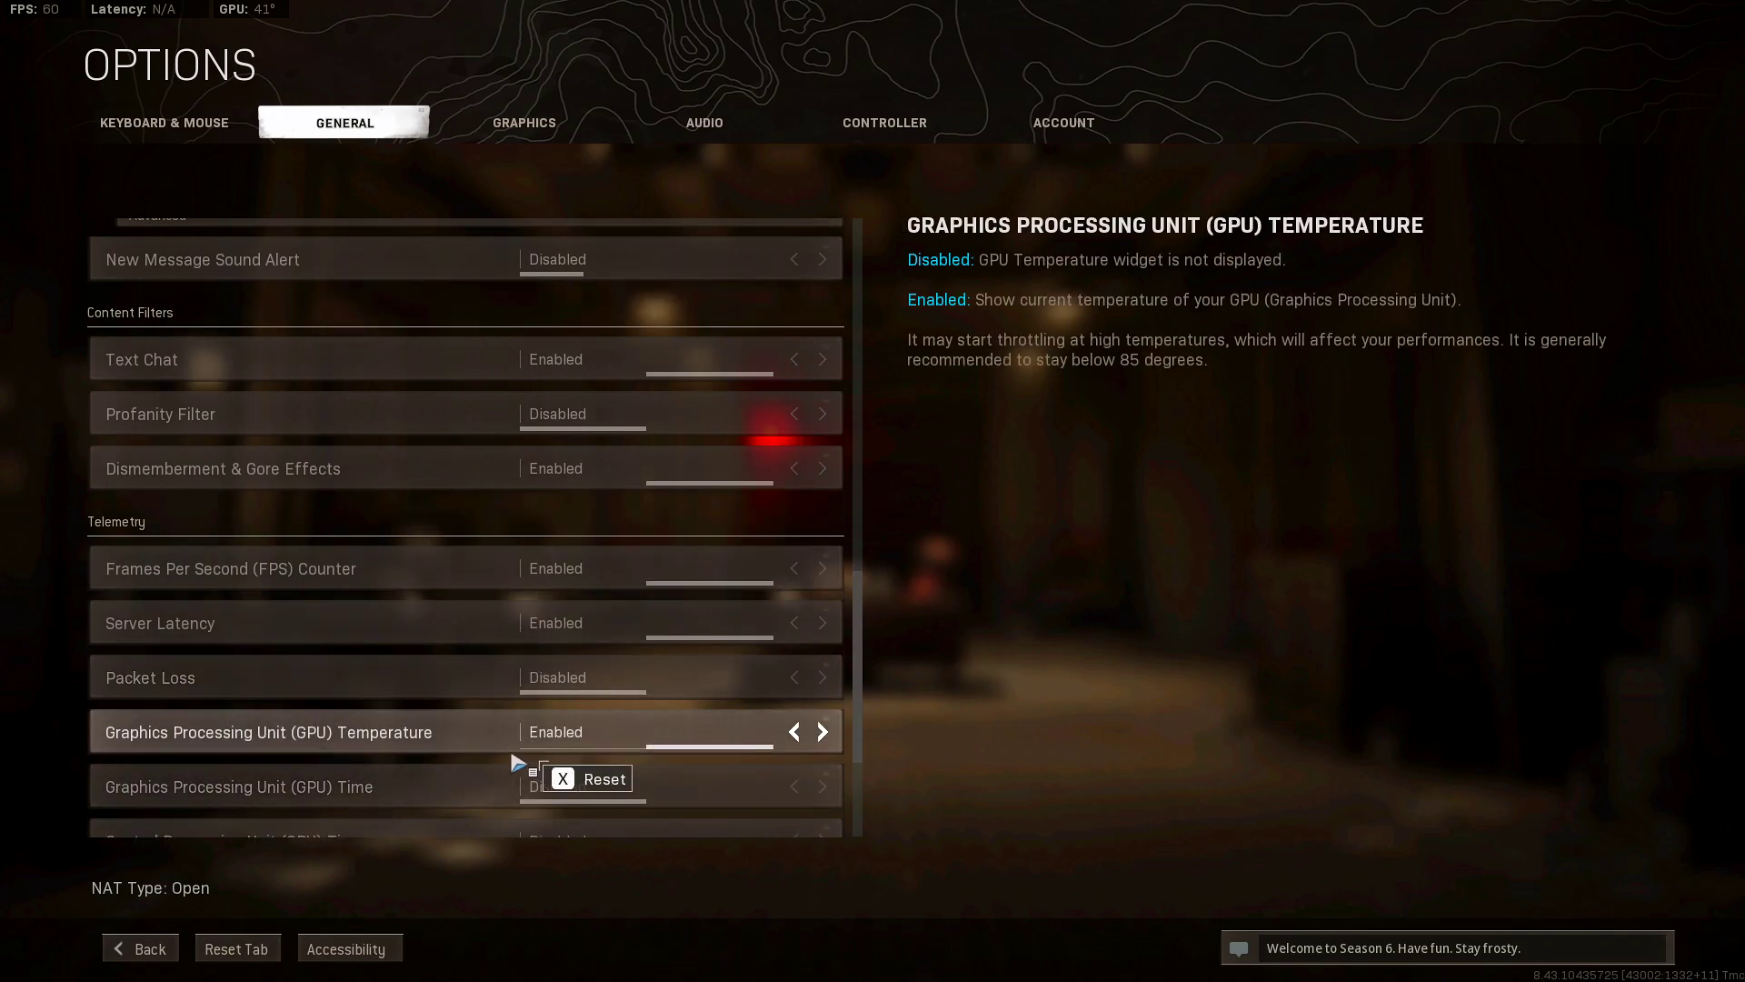
key("Escape")
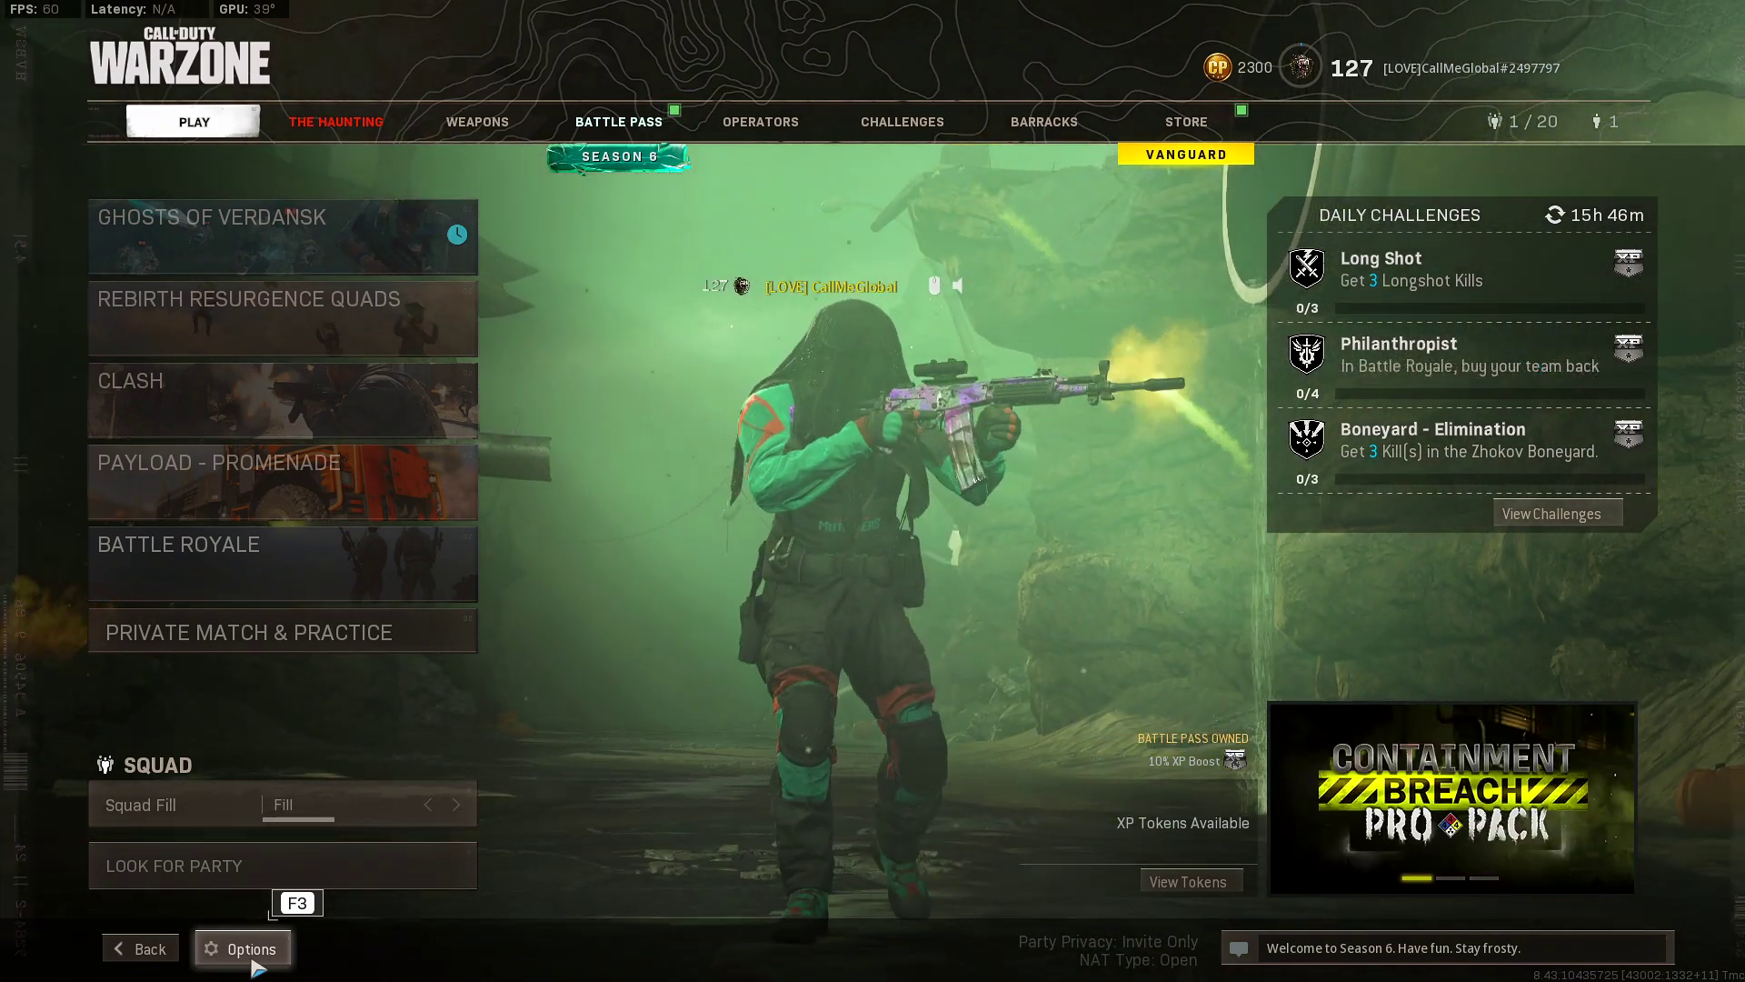
- Reopen the options, look over the general screen settings and the mouse settings, and return to the Play screen
left_click(253, 962)
scroll(476, 768, "up", 15)
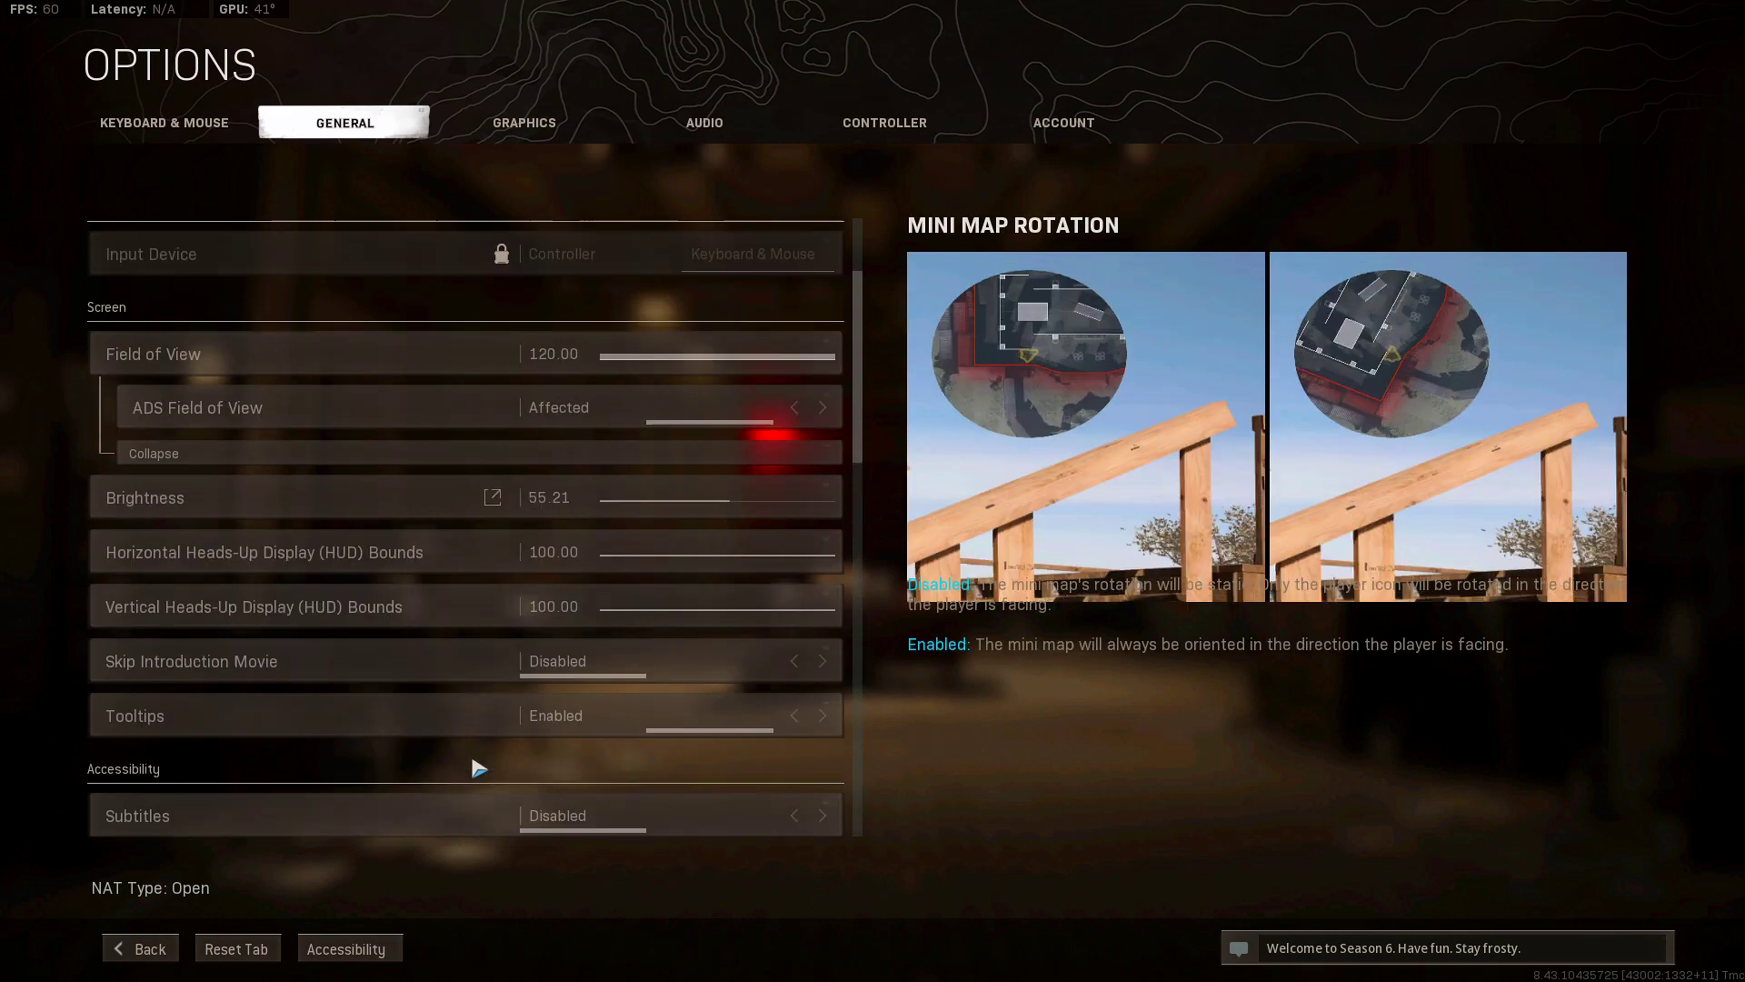
key("q")
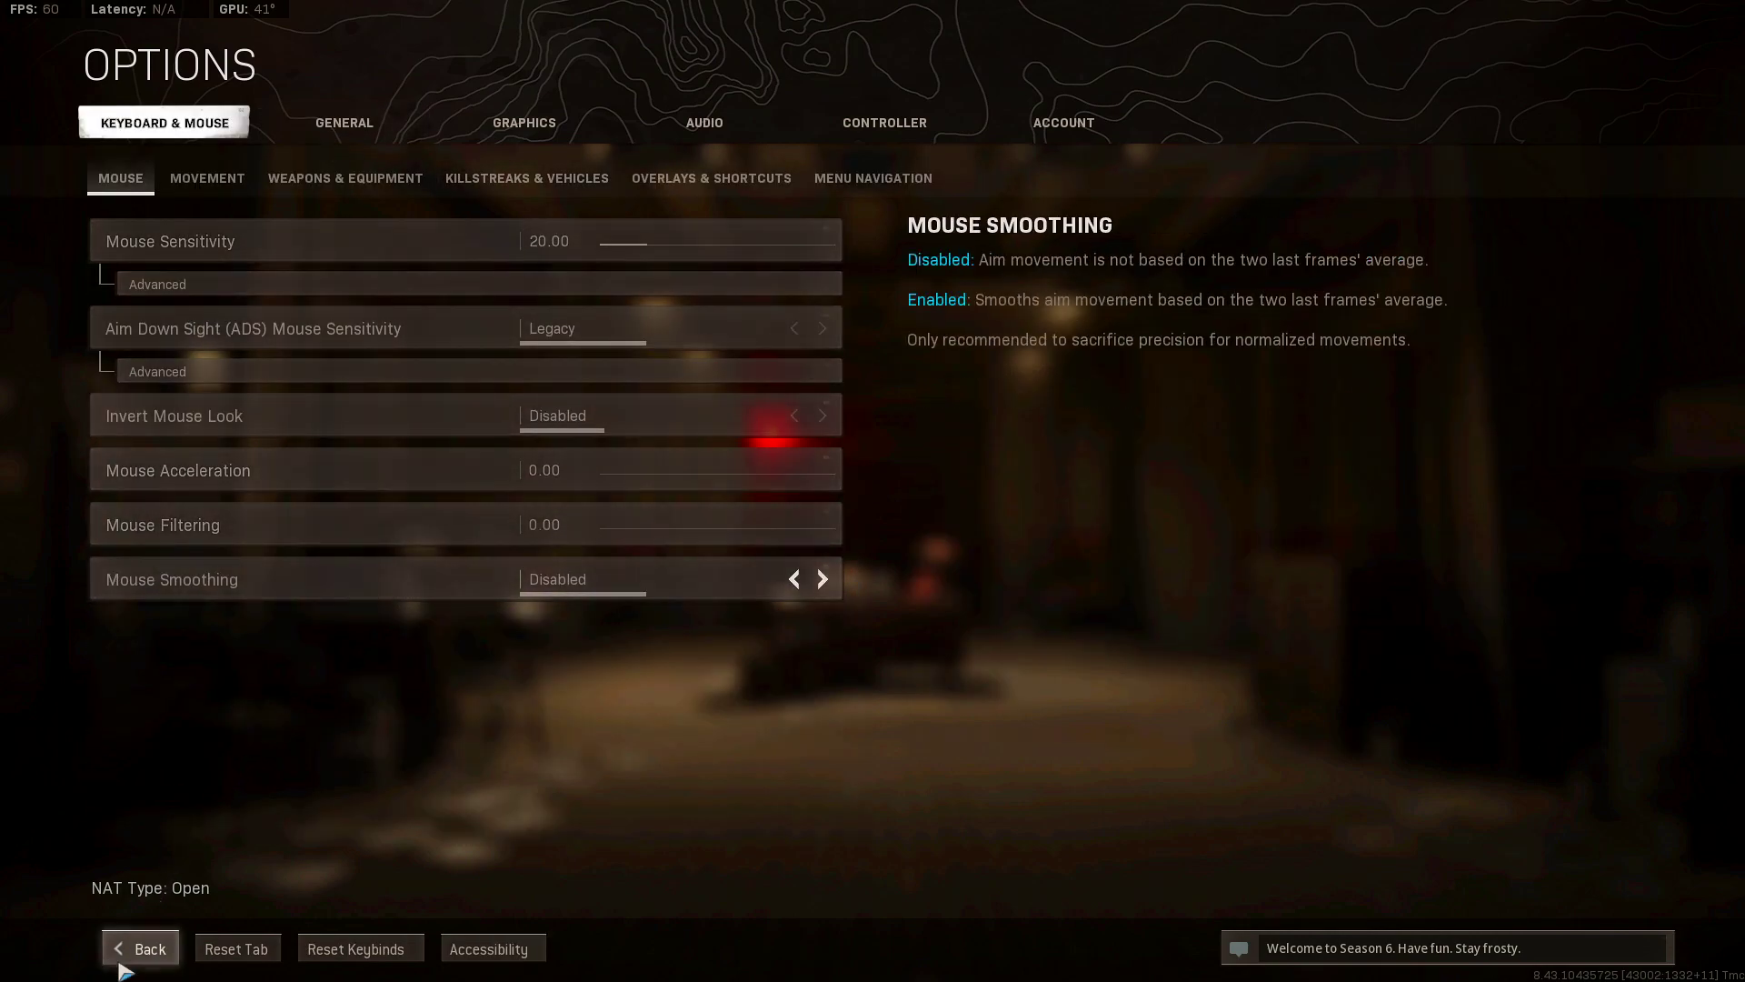
left_click(139, 954)
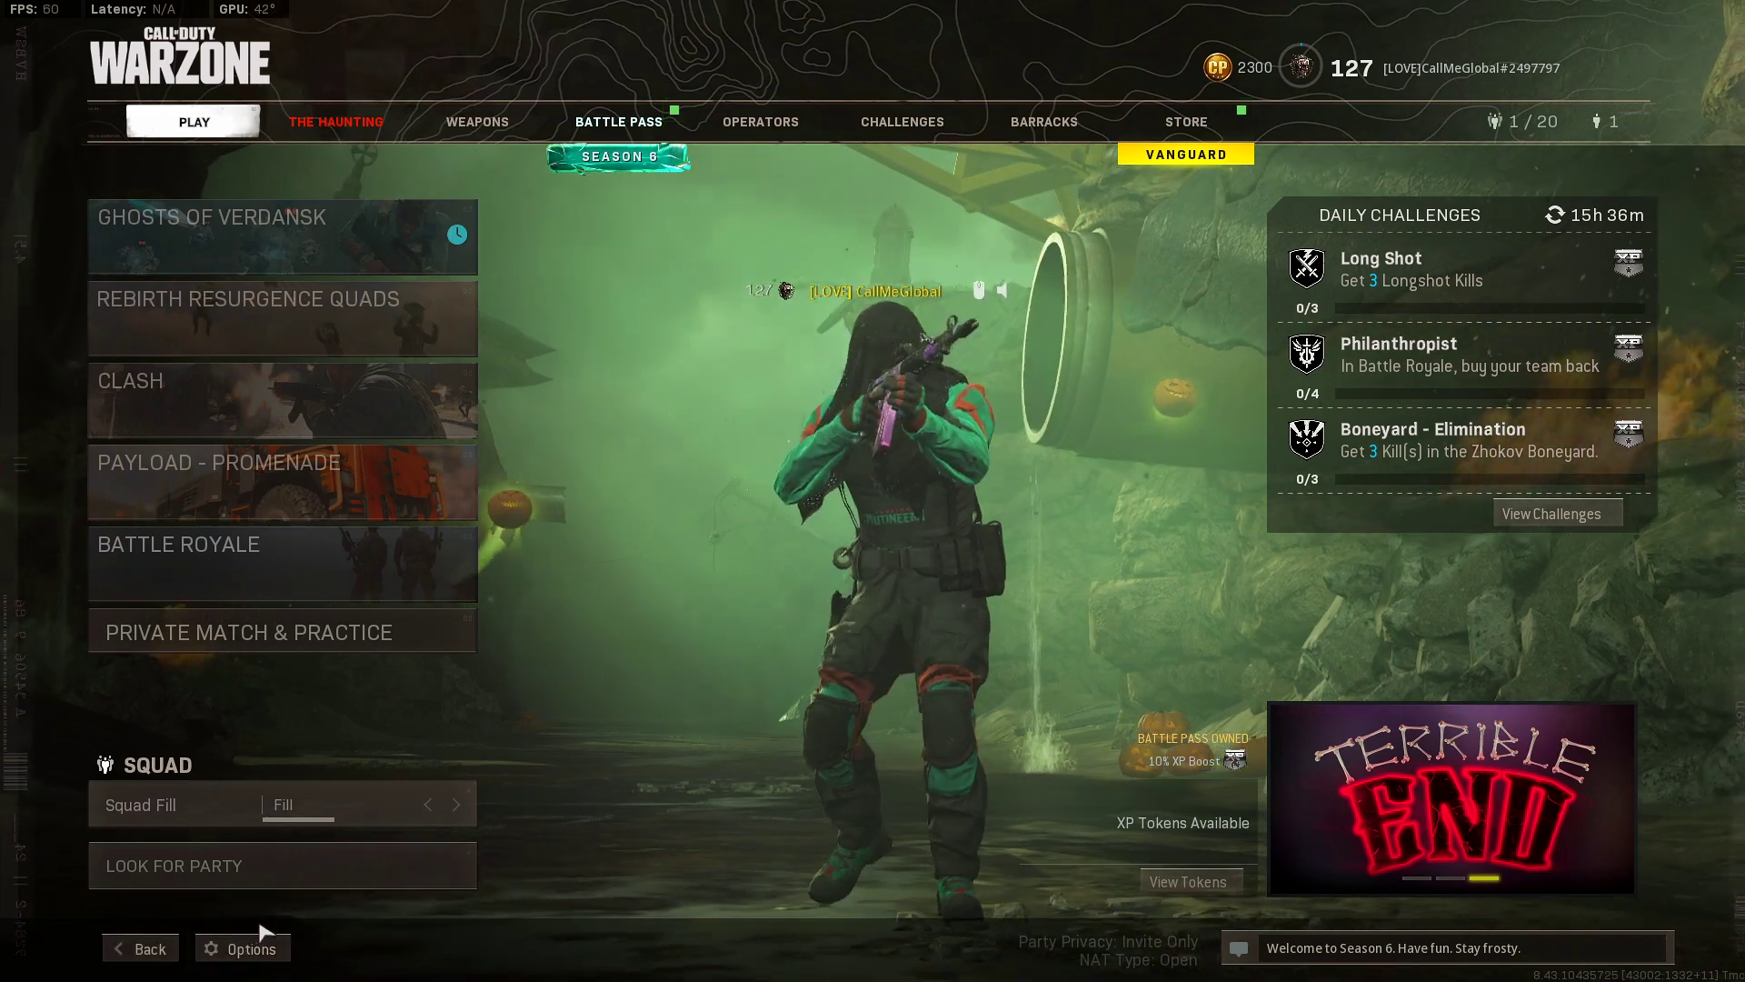